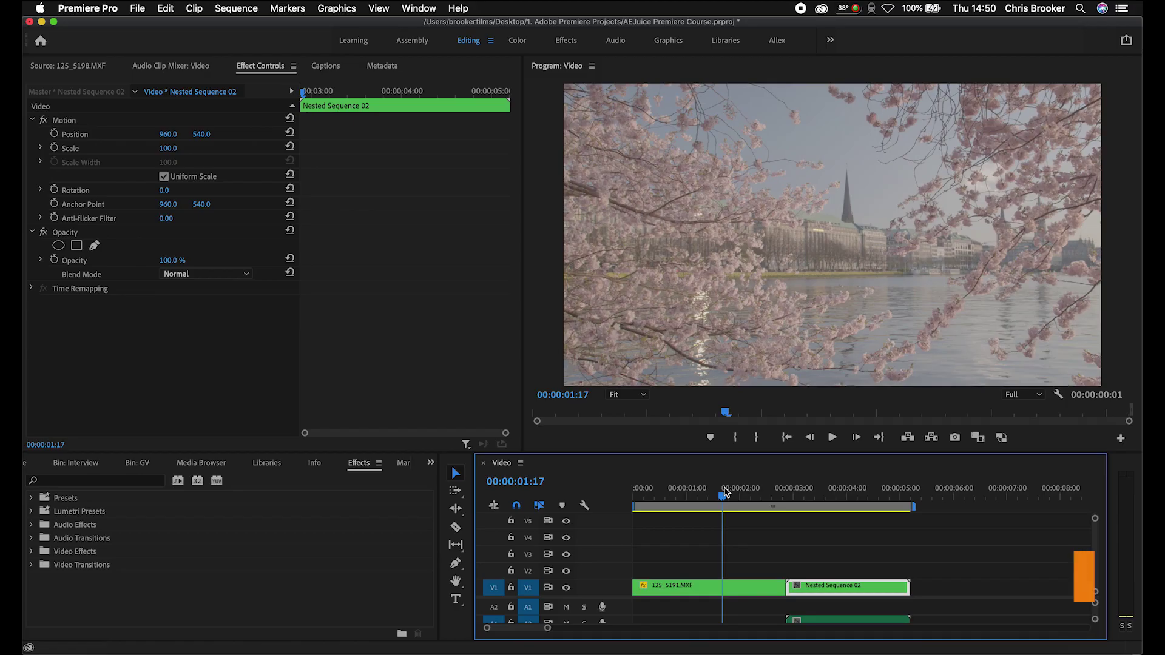
Preview the first clip and the nested sequence to compare their colors, stopping the playhead at 00:00:03:18
left_click(751, 561)
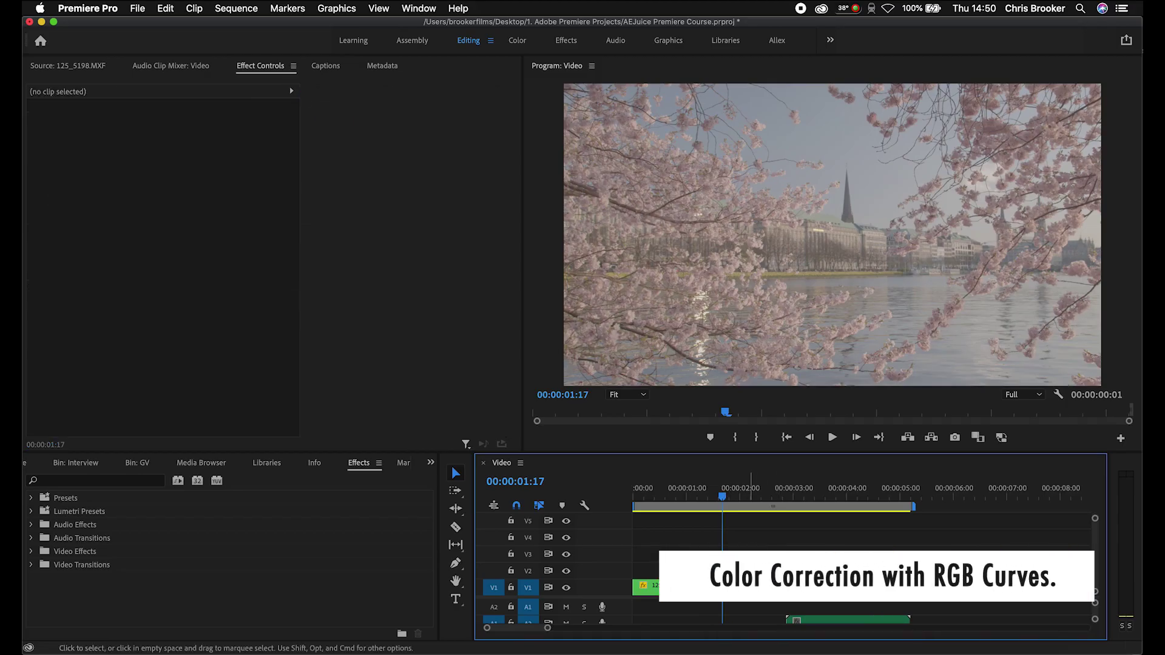
key("space")
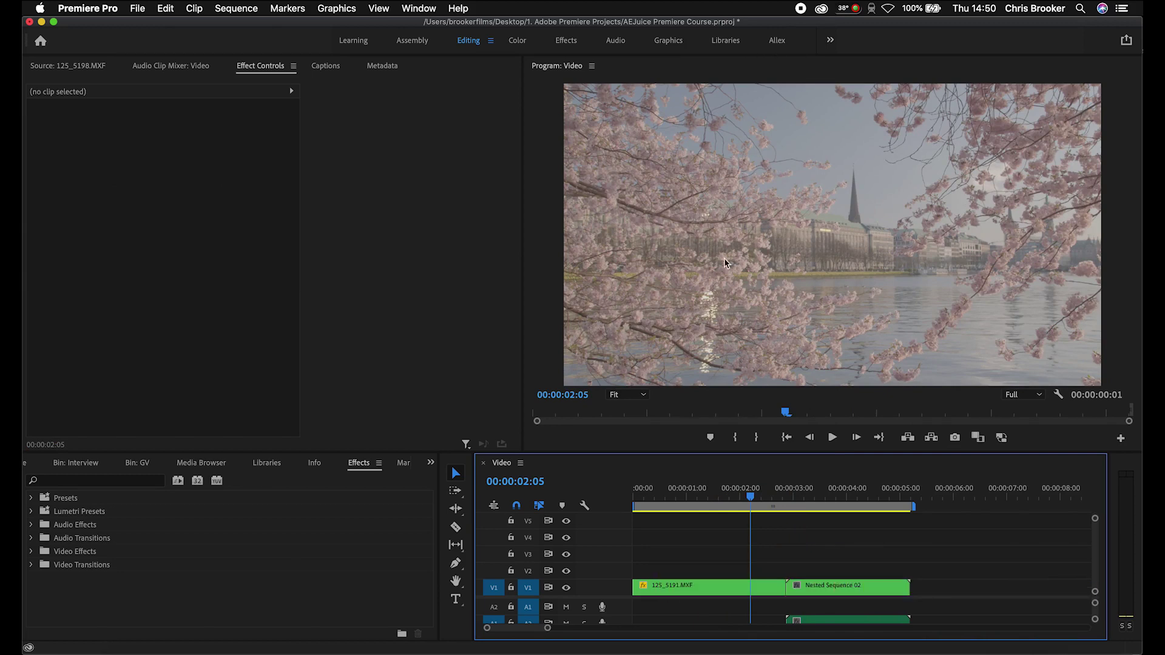
left_click_drag(751, 501, 829, 485)
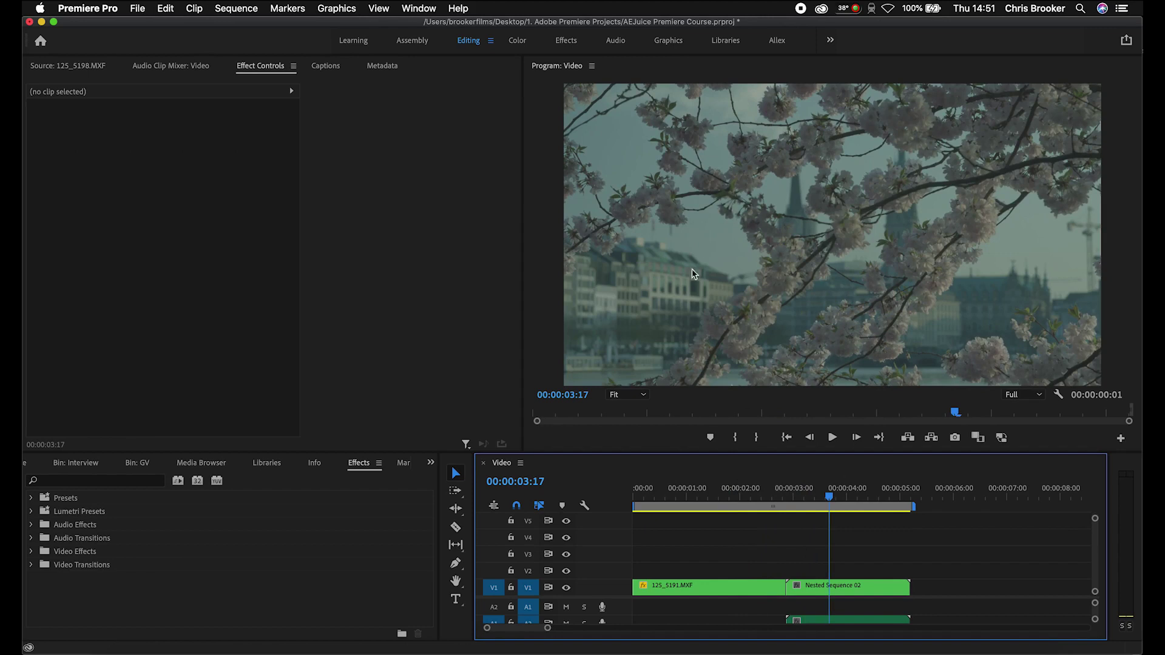
mouse_move(836, 489)
left_mouse_down()
mouse_move(858, 494)
mouse_move(736, 489)
mouse_move(834, 491)
left_mouse_up()
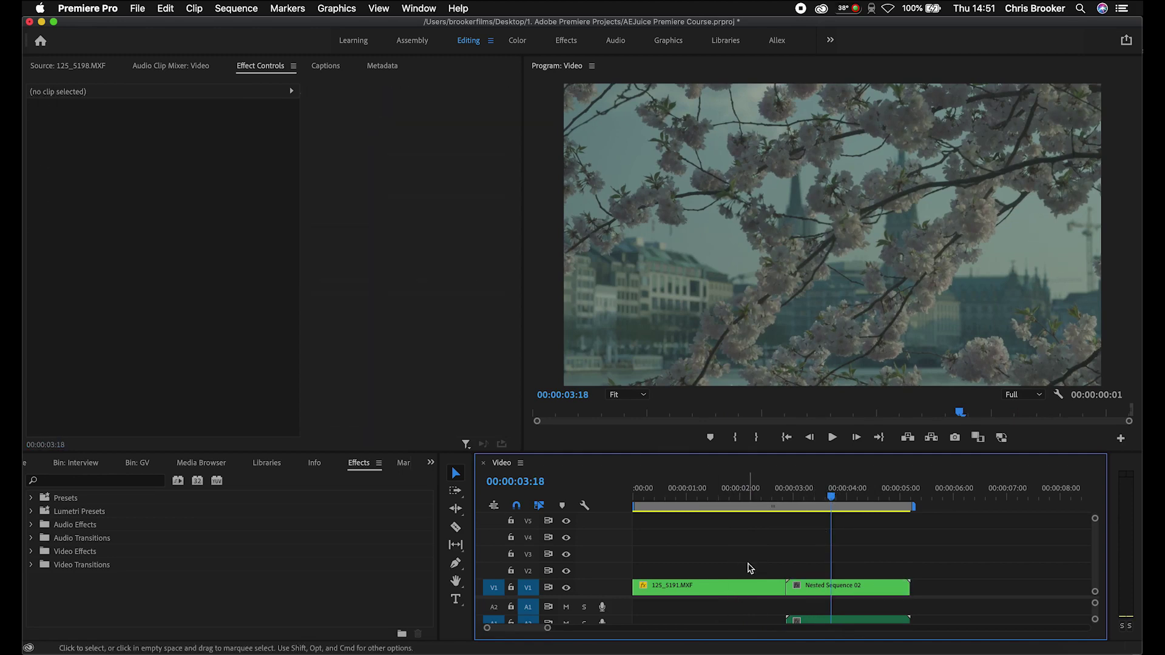
Find the RGB Curves effect, apply it to Nested Sequence 02, and enlarge its curve graphs in the effect settings
left_click(879, 595)
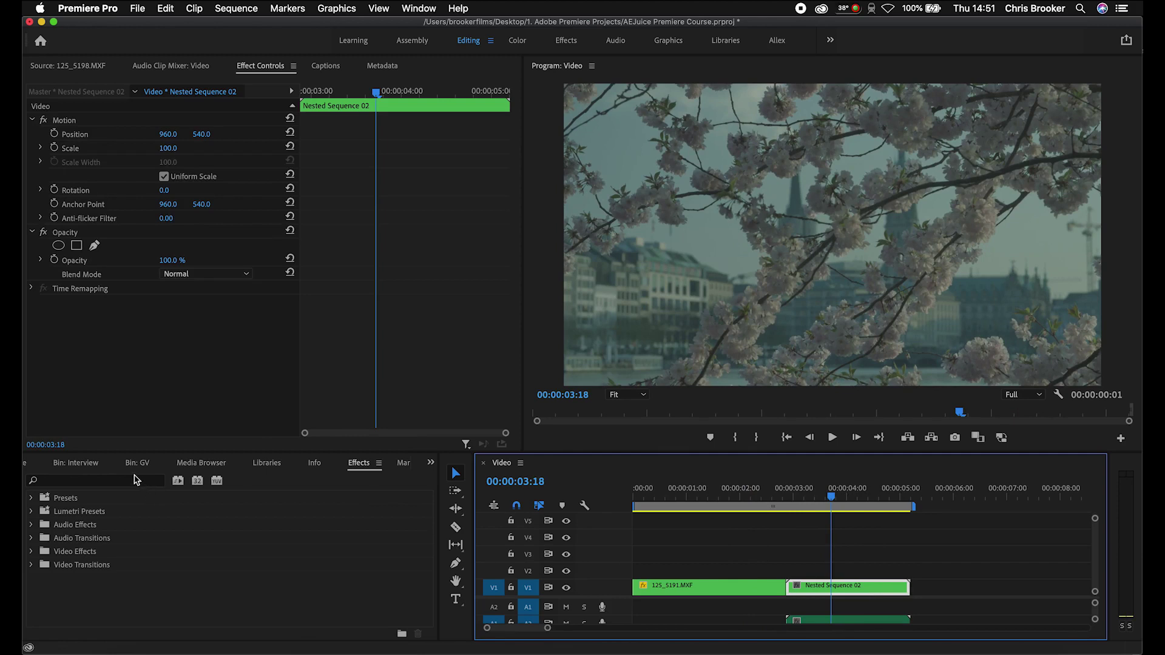
left_click(135, 479)
type("cur")
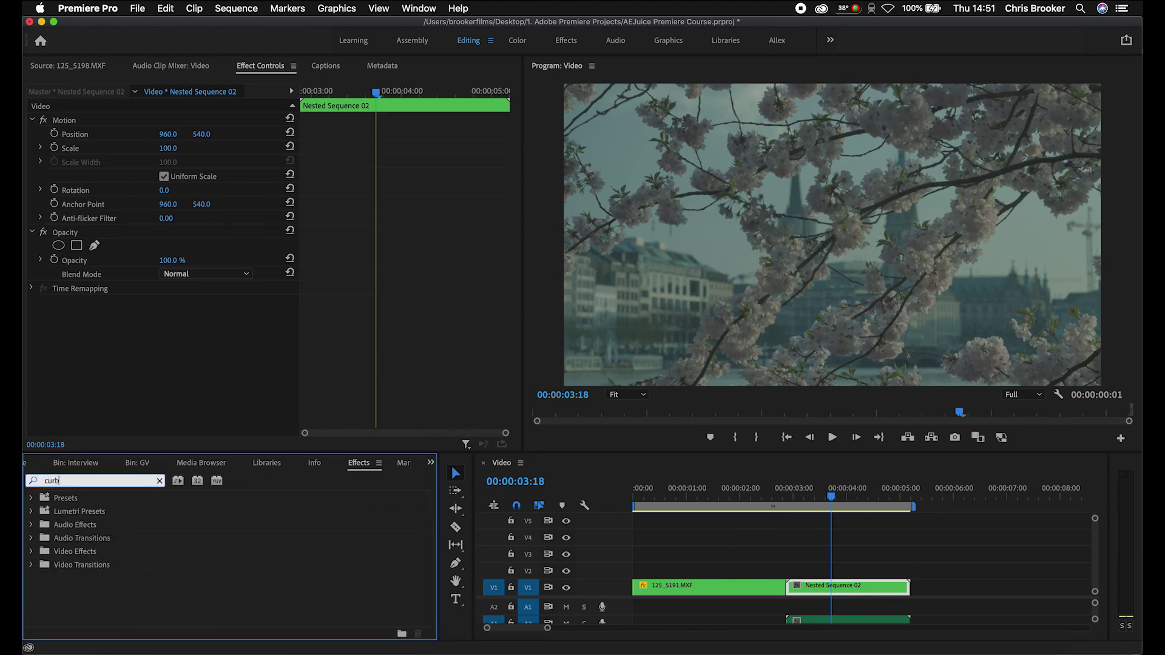
left_click_drag(88, 591, 852, 592)
scroll(414, 219, "down", 5)
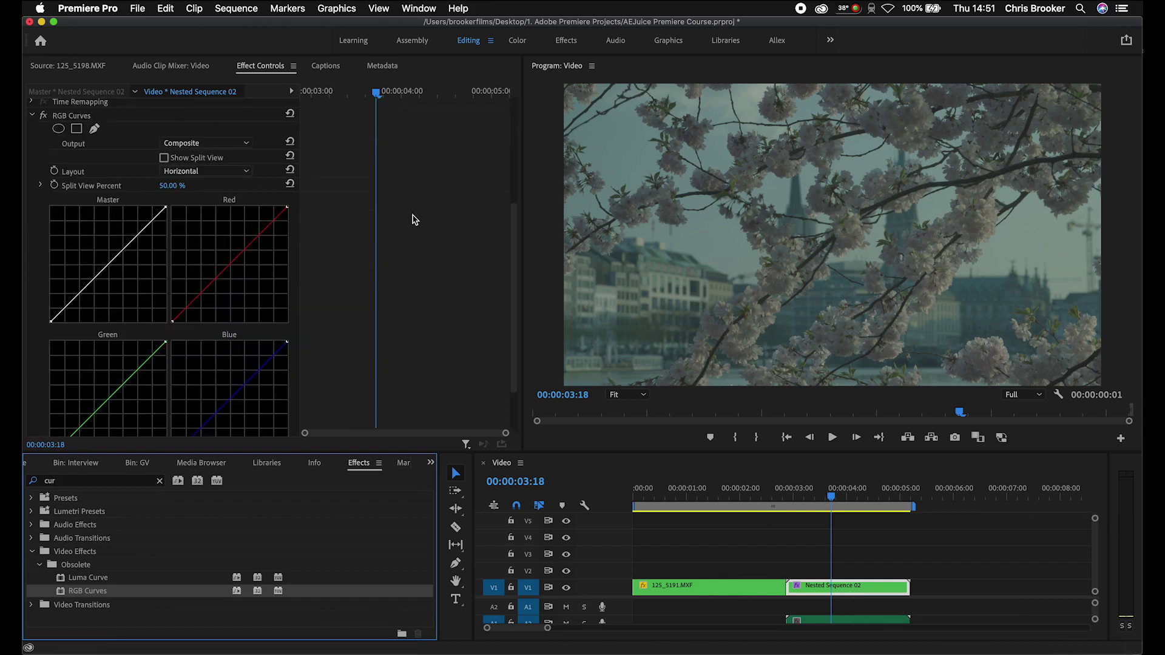
left_click(293, 92)
scroll(224, 260, "down", 1)
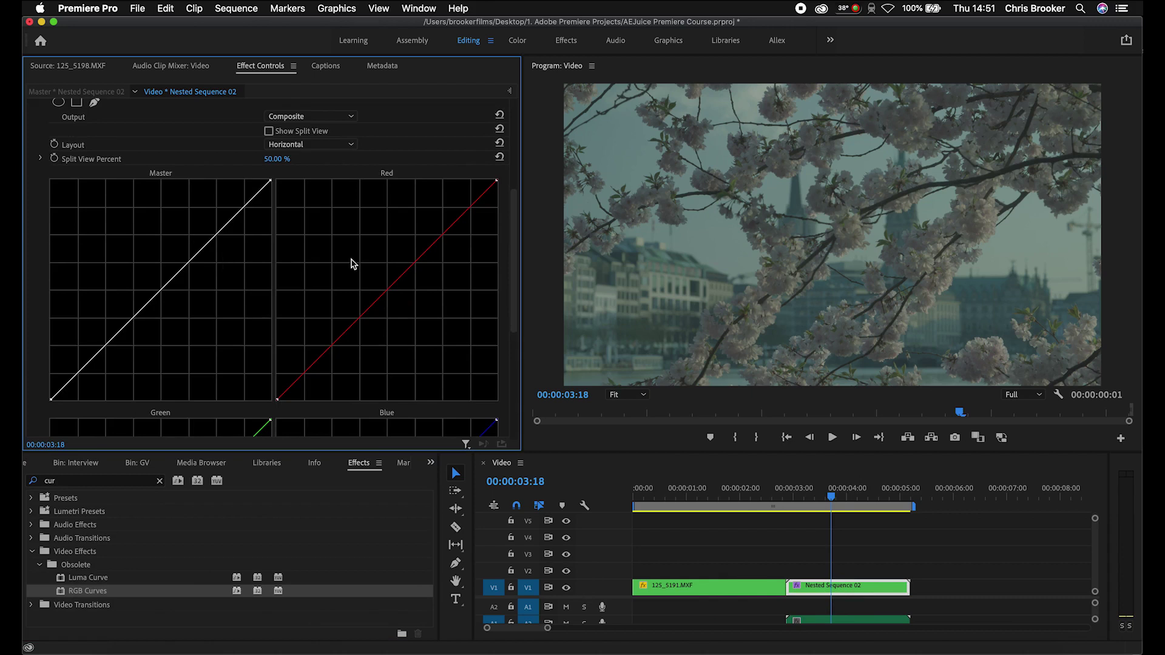
scroll(353, 264, "down", 4)
scroll(433, 340, "up", 4)
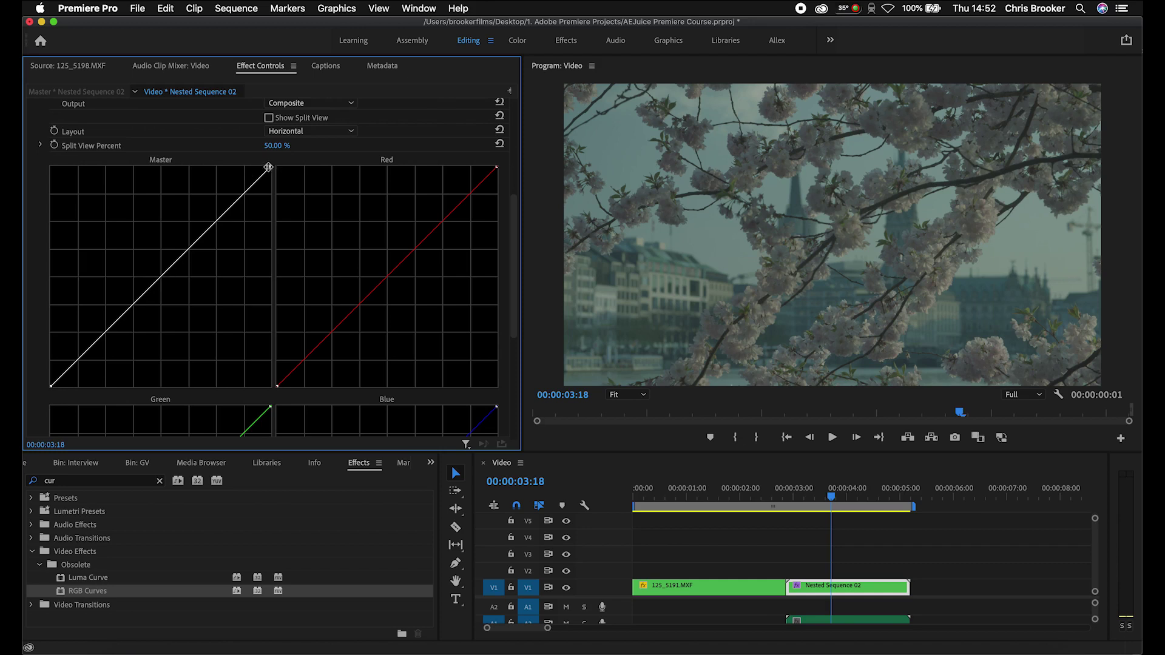
Try darkening the midtones by bending the Master curve below its diagonal, and undo the change
mouse_move(268, 167)
left_mouse_down()
mouse_move(218, 162)
mouse_move(285, 156)
left_mouse_up()
mouse_move(51, 386)
left_mouse_down()
mouse_move(98, 394)
mouse_move(35, 390)
left_mouse_up()
left_click_drag(158, 275, 179, 290)
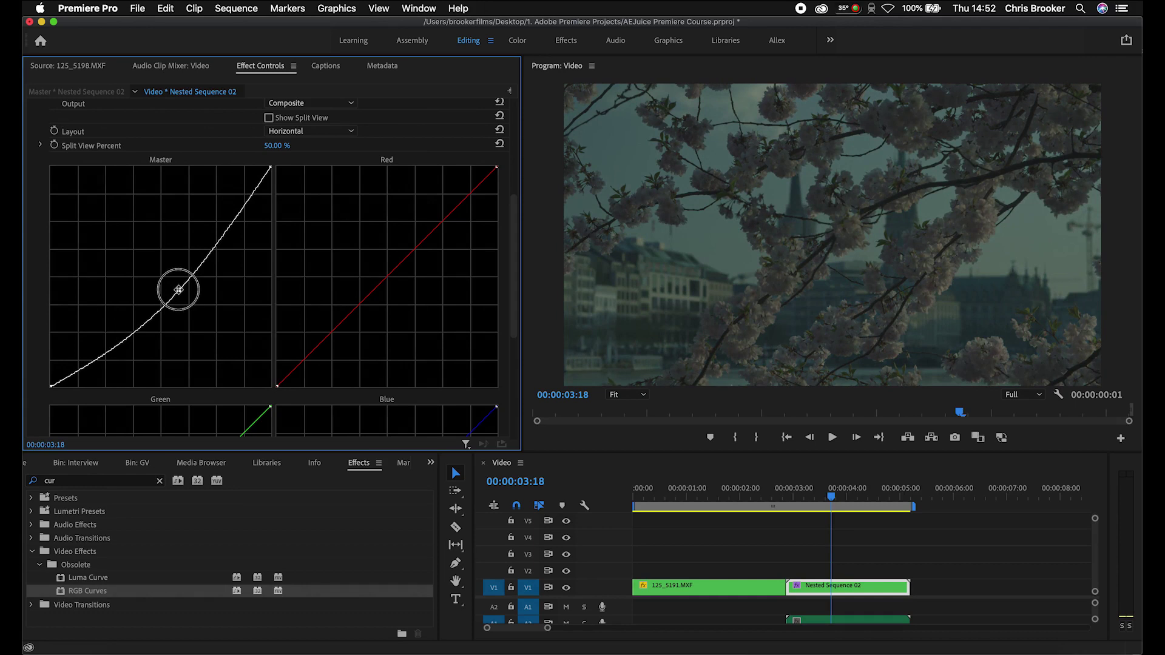
key("super+z")
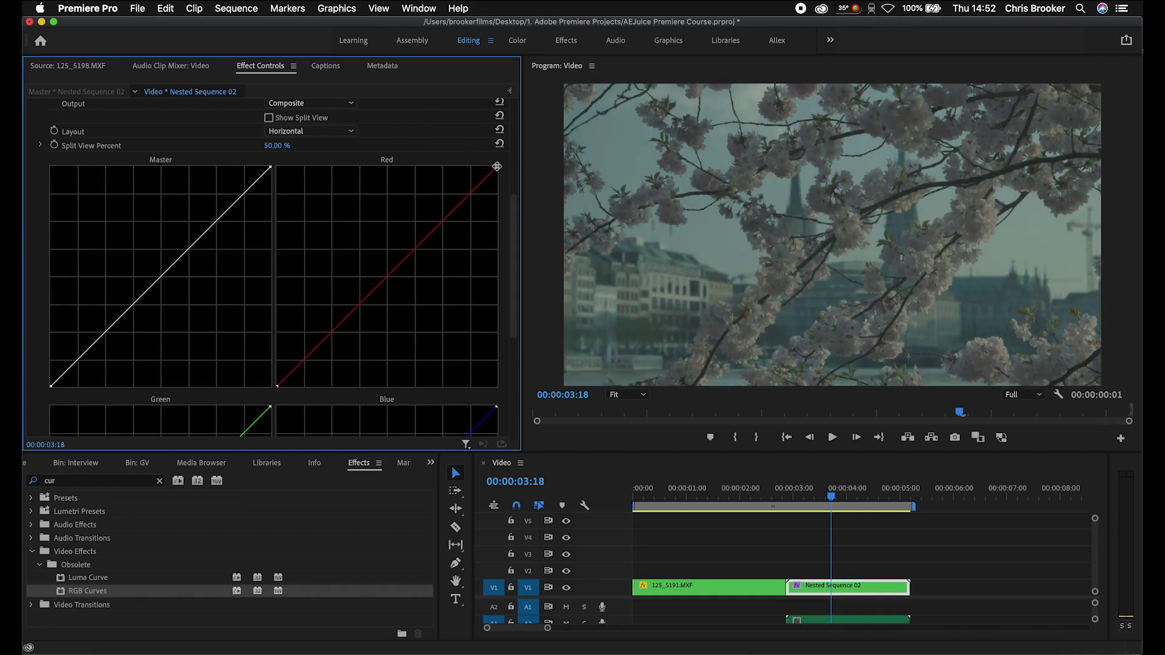
mouse_move(497, 166)
left_mouse_down()
mouse_move(450, 164)
mouse_move(504, 148)
left_mouse_up()
scroll(355, 296, "down", 5)
mouse_move(276, 216)
left_mouse_down()
mouse_move(240, 200)
mouse_move(279, 203)
left_mouse_up()
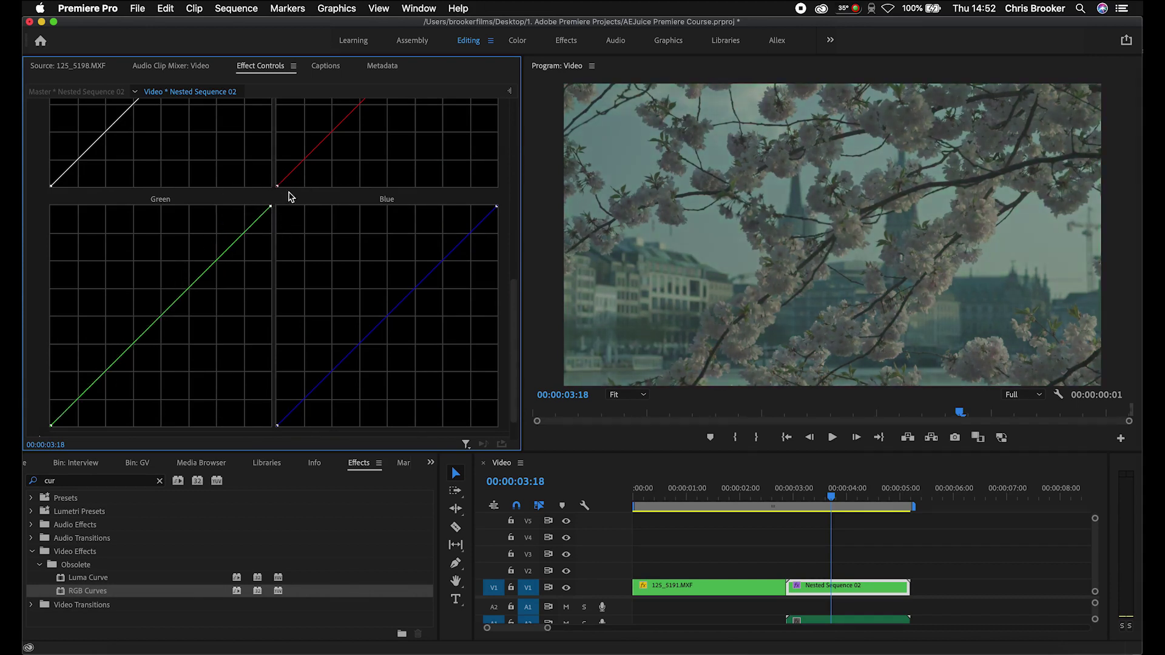
scroll(442, 278, "up", 5)
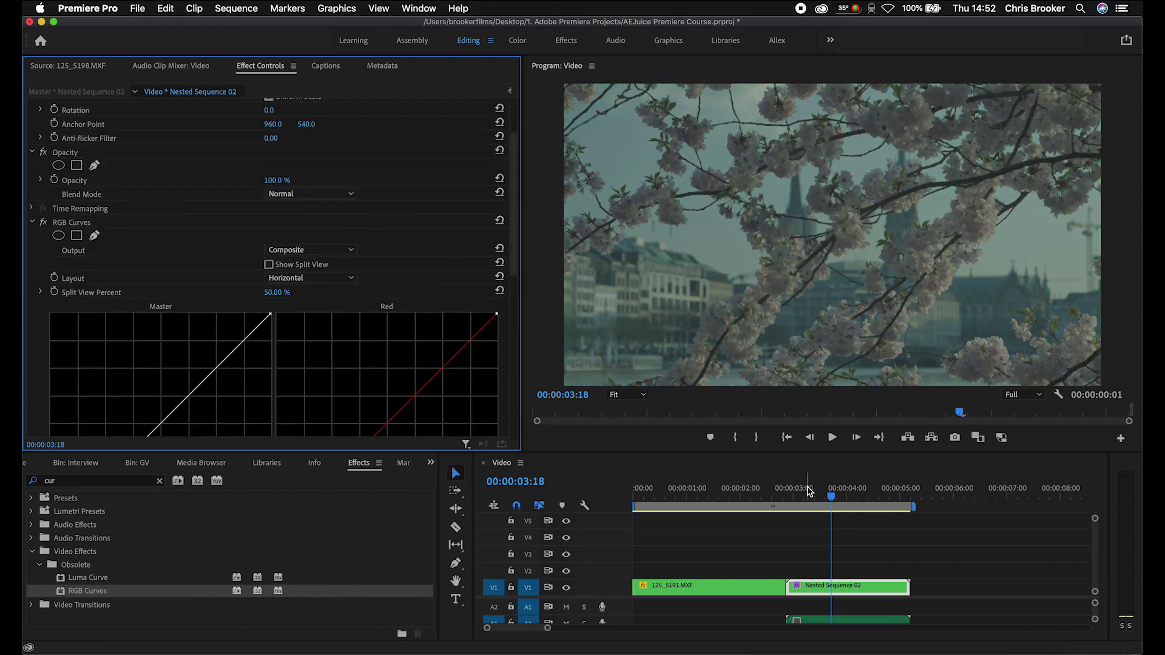
With the playhead at 00:00:02:24, pull the midpoints of the Green and Blue curves slightly below the diagonal
left_click_drag(818, 494, 793, 496)
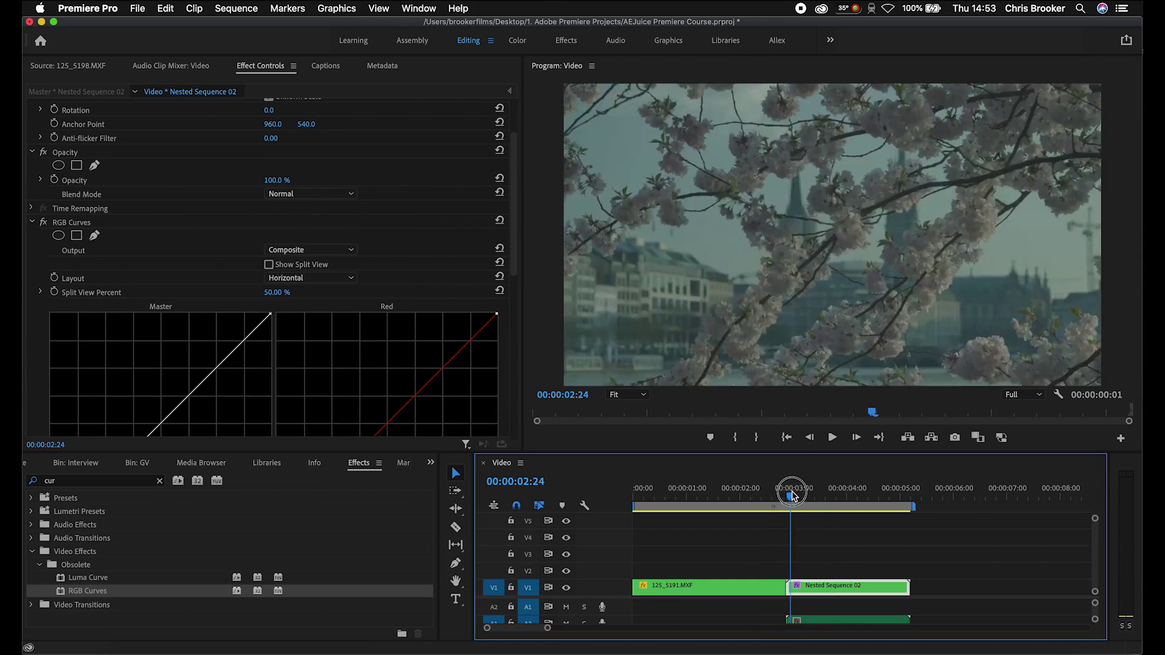
scroll(165, 283, "down", 8)
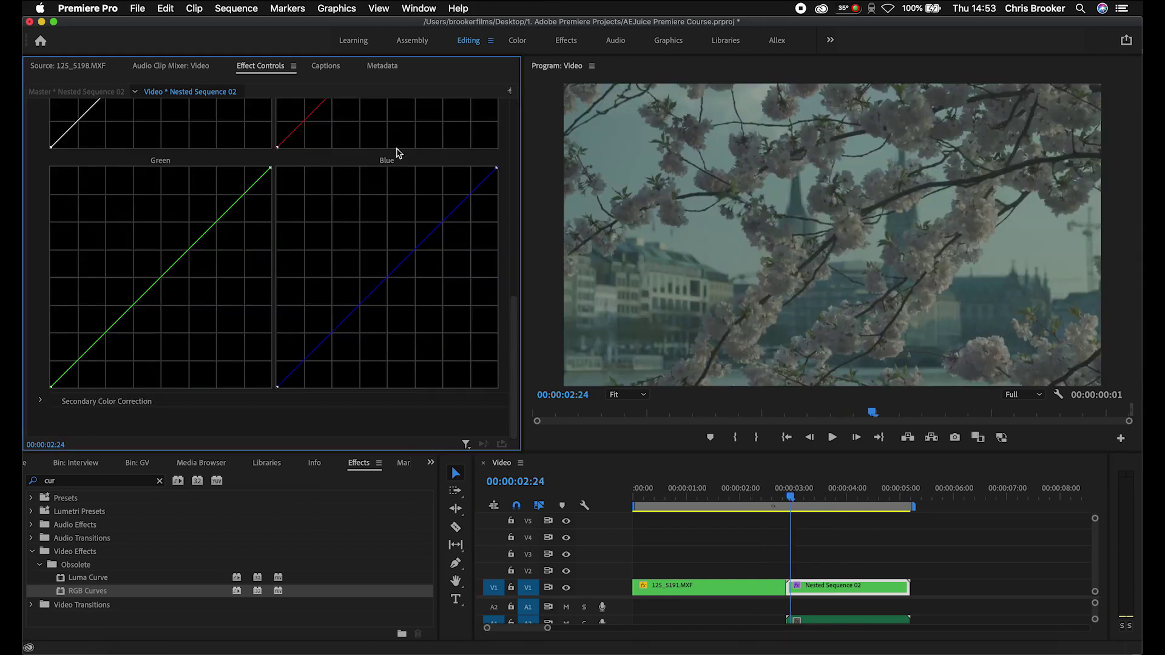
scroll(253, 128, "up", 15)
scroll(254, 128, "down", 10)
scroll(255, 127, "down", 3)
left_click_drag(163, 274, 166, 280)
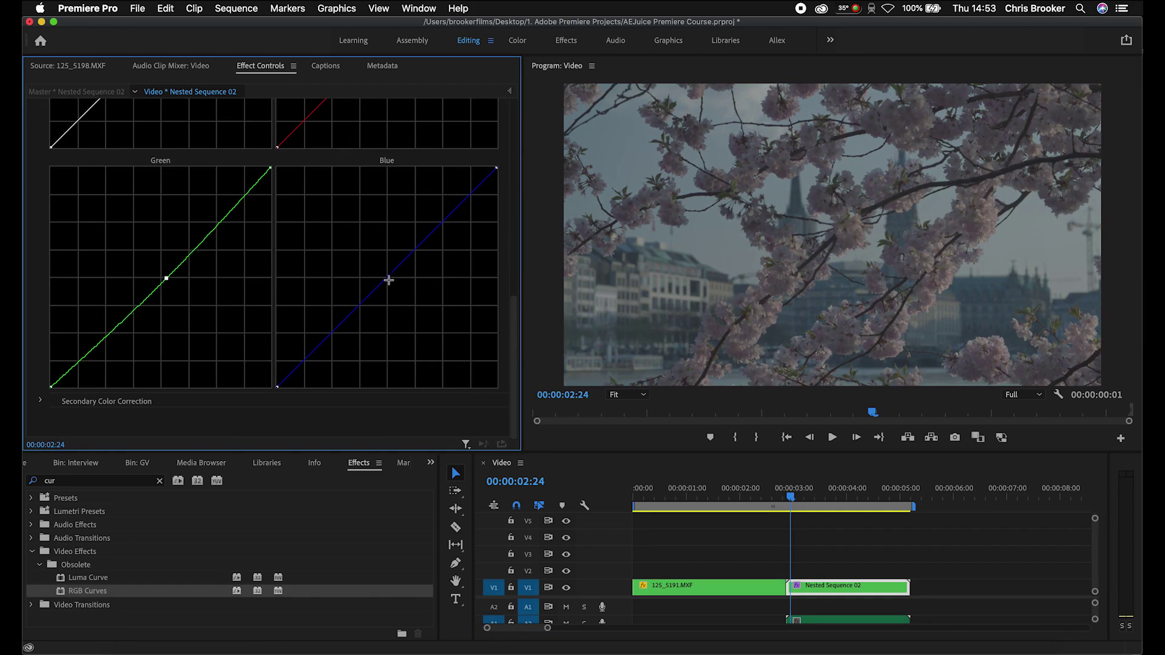
left_click_drag(388, 276, 390, 282)
left_click_drag(166, 278, 170, 280)
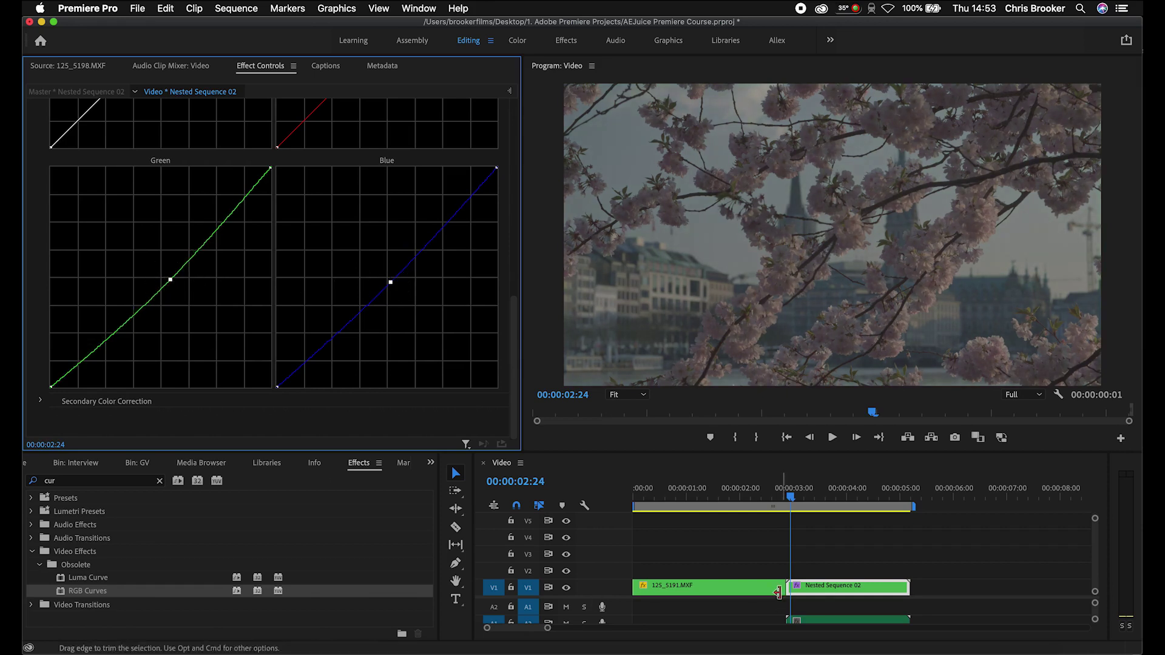
At 00:00:03:02, brighten the Master curve by moving its white point inward, lifting the midtones and raising the black point
mouse_move(791, 497)
left_mouse_down()
mouse_move(780, 497)
mouse_move(790, 497)
left_mouse_up()
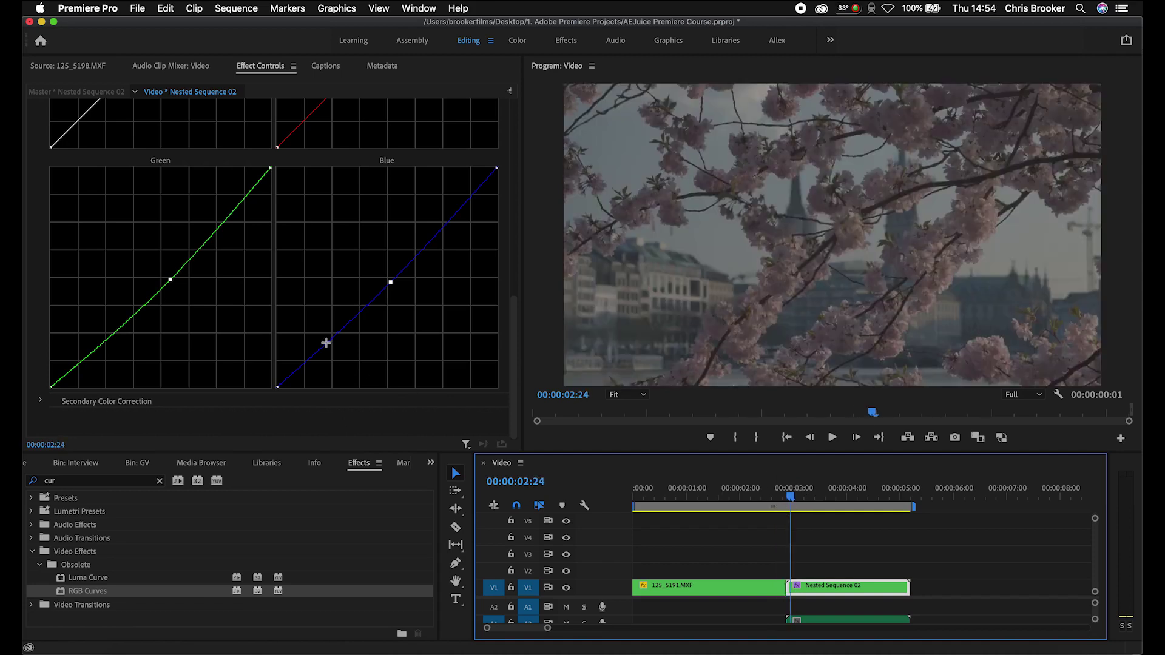
scroll(273, 338, "up", 3)
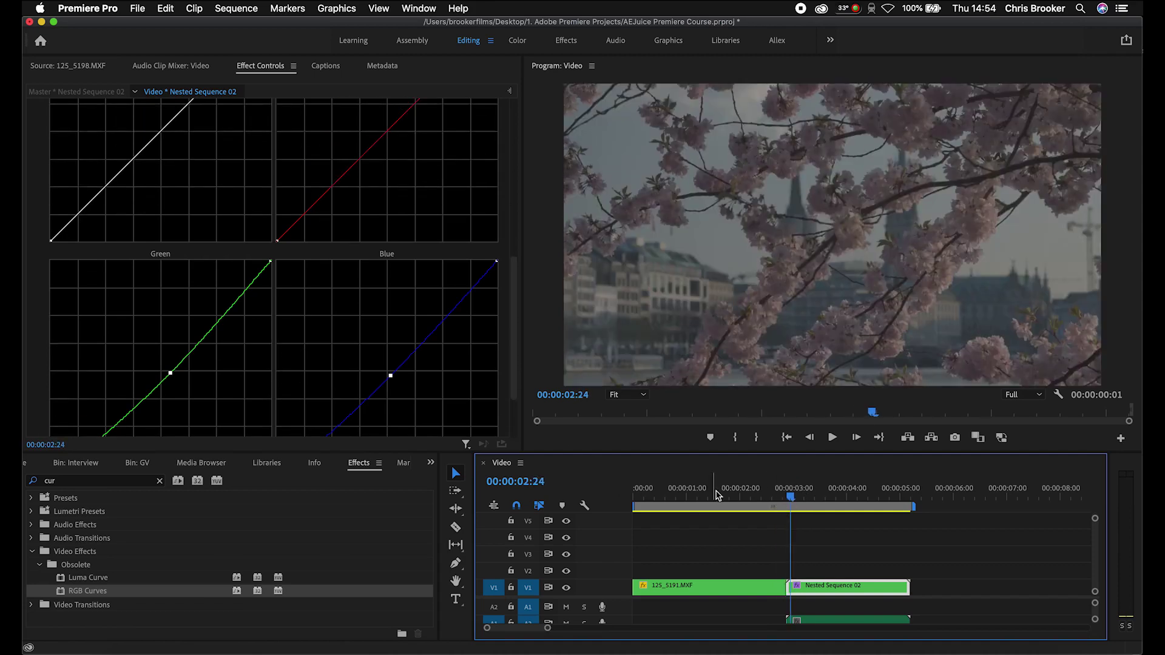
left_click_drag(781, 490, 796, 491)
scroll(202, 270, "up", 4)
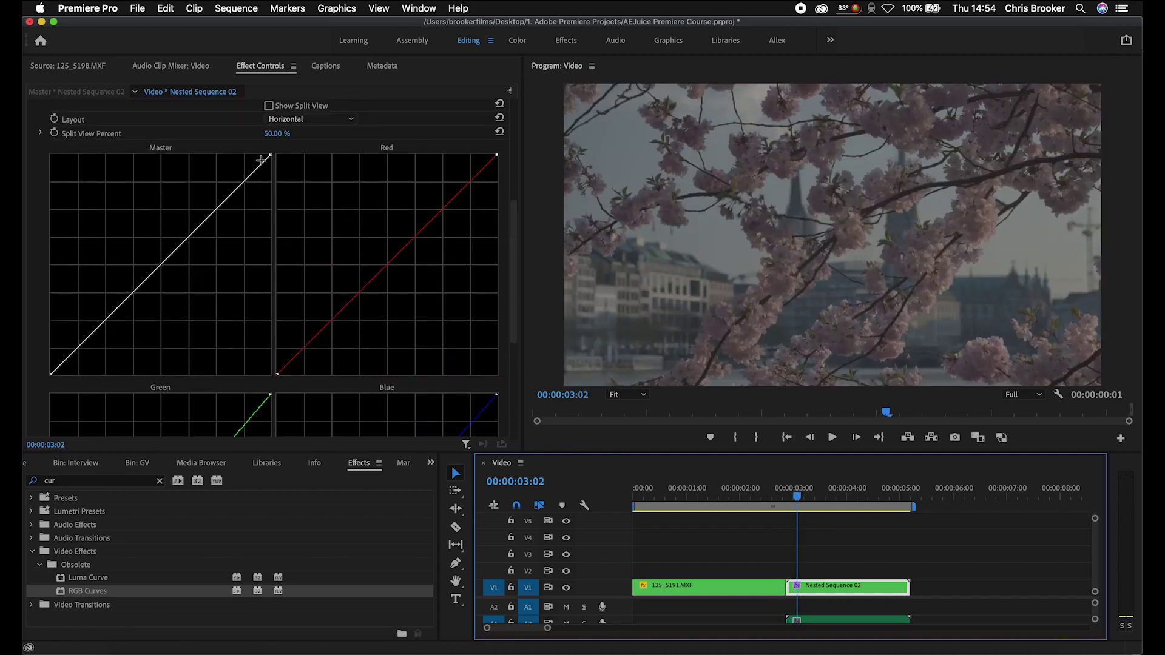
left_click_drag(271, 156, 230, 156)
left_click_drag(149, 259, 134, 260)
left_click_drag(51, 374, 50, 357)
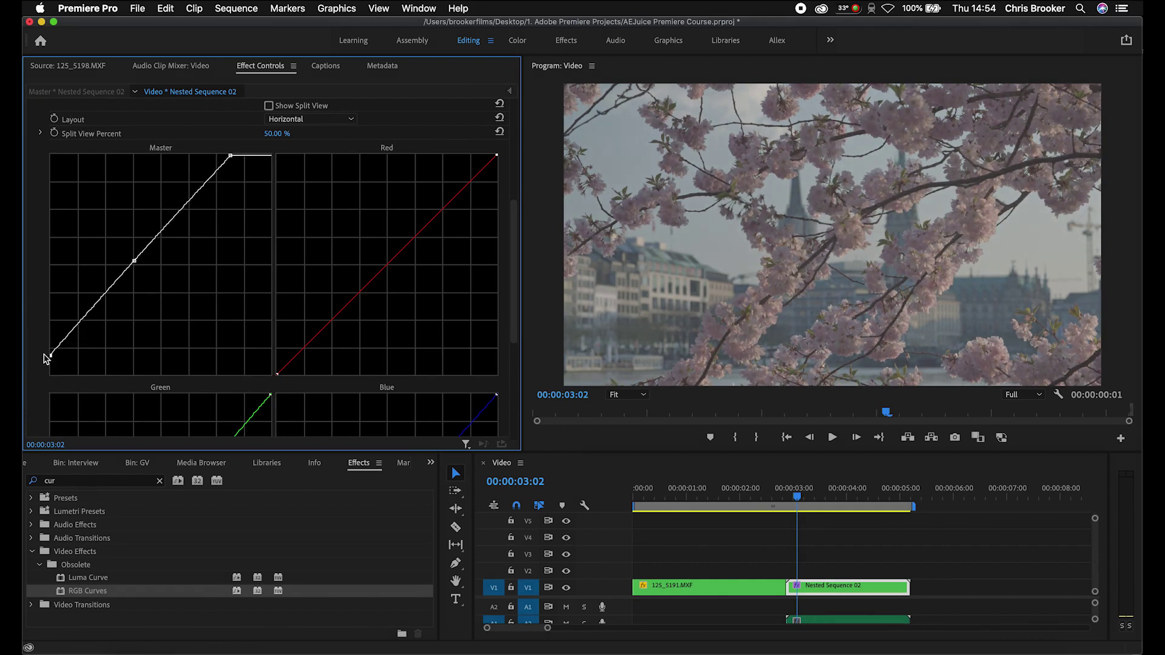
Compare the corrected nested sequence with the first clip on both sides of the cut
left_click_drag(826, 486, 790, 487)
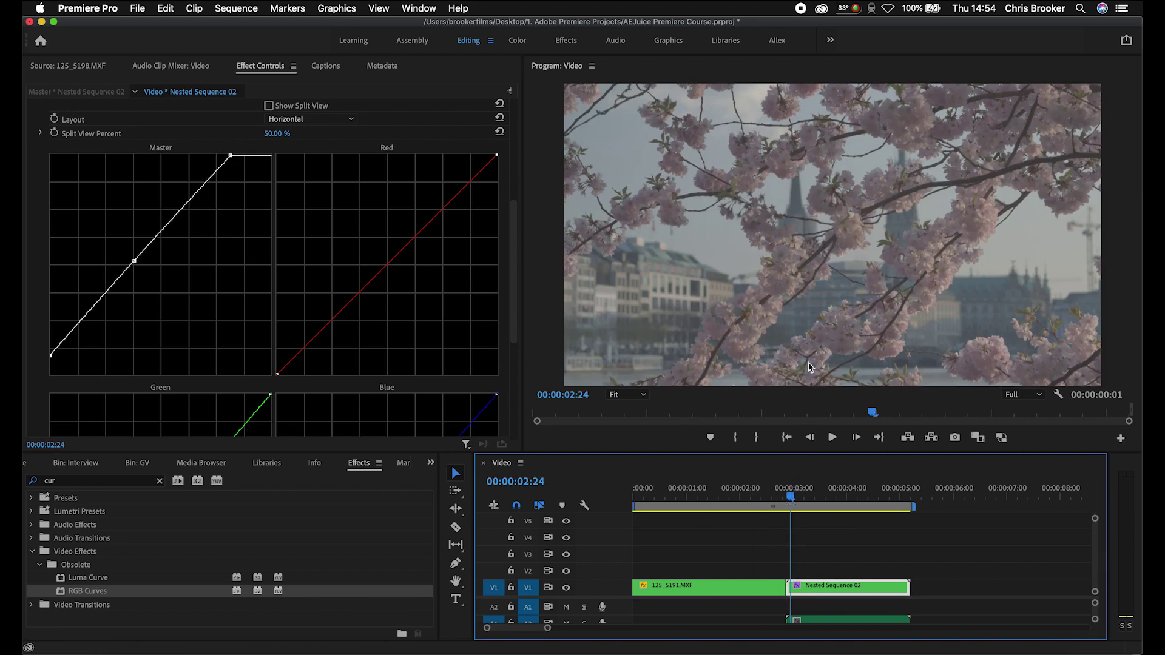
left_click(783, 490)
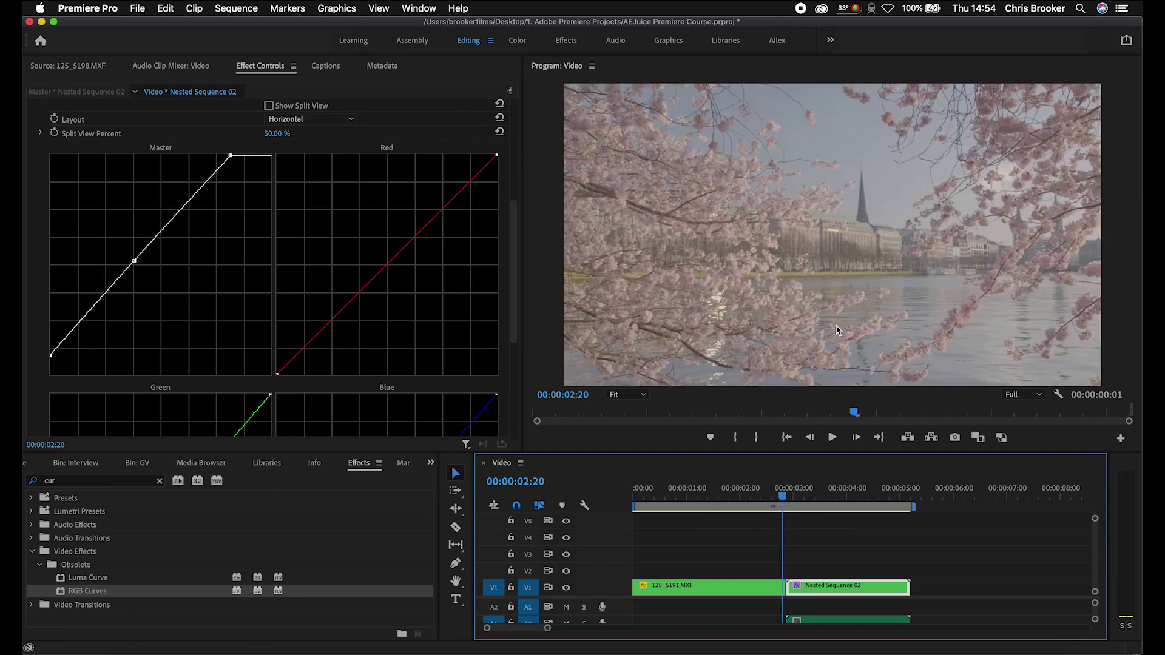
left_click(789, 490)
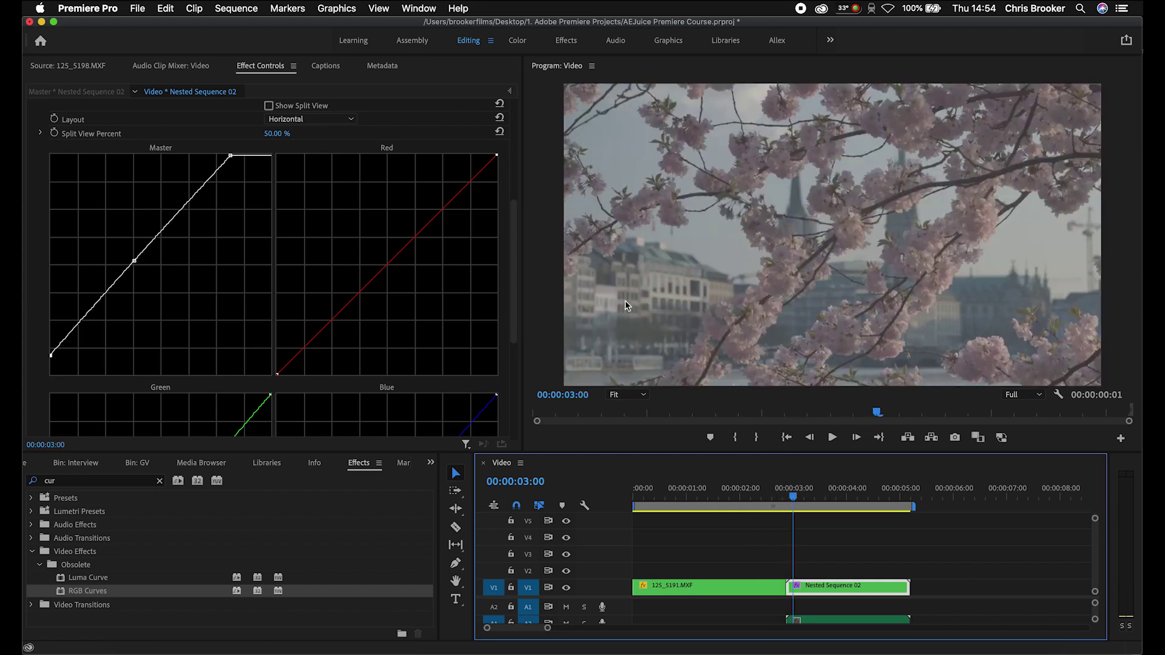
Lower the midpoints of the Blue and Green curves slightly further and try nudging their shadow end points inward
scroll(273, 274, "down", 5)
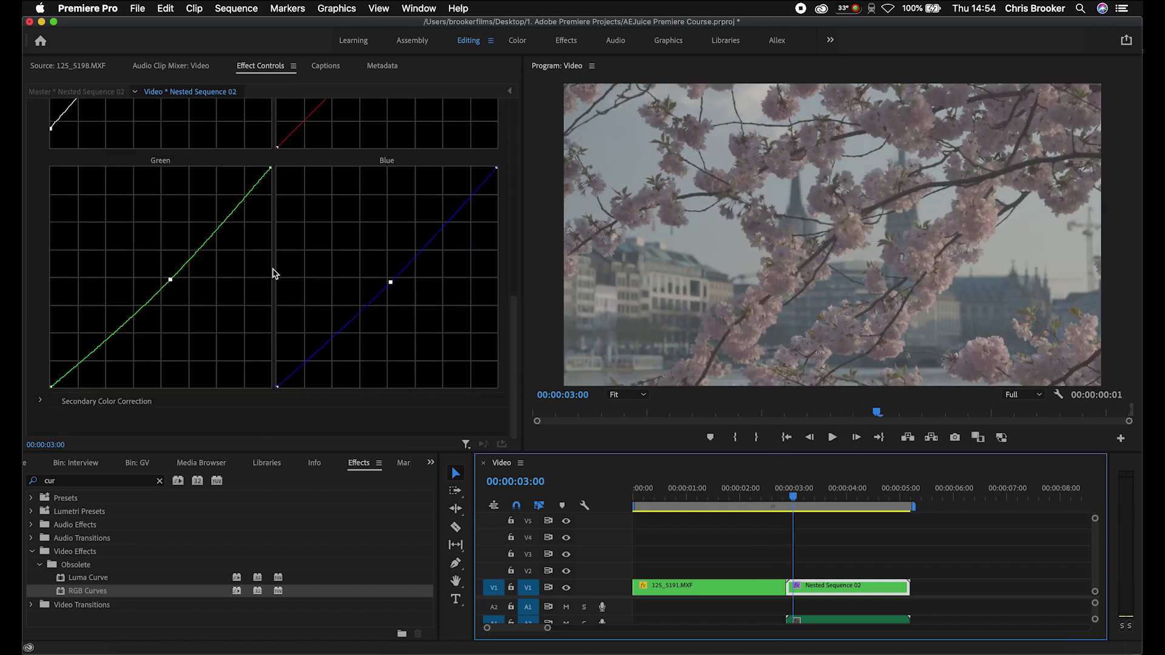
left_click(391, 284)
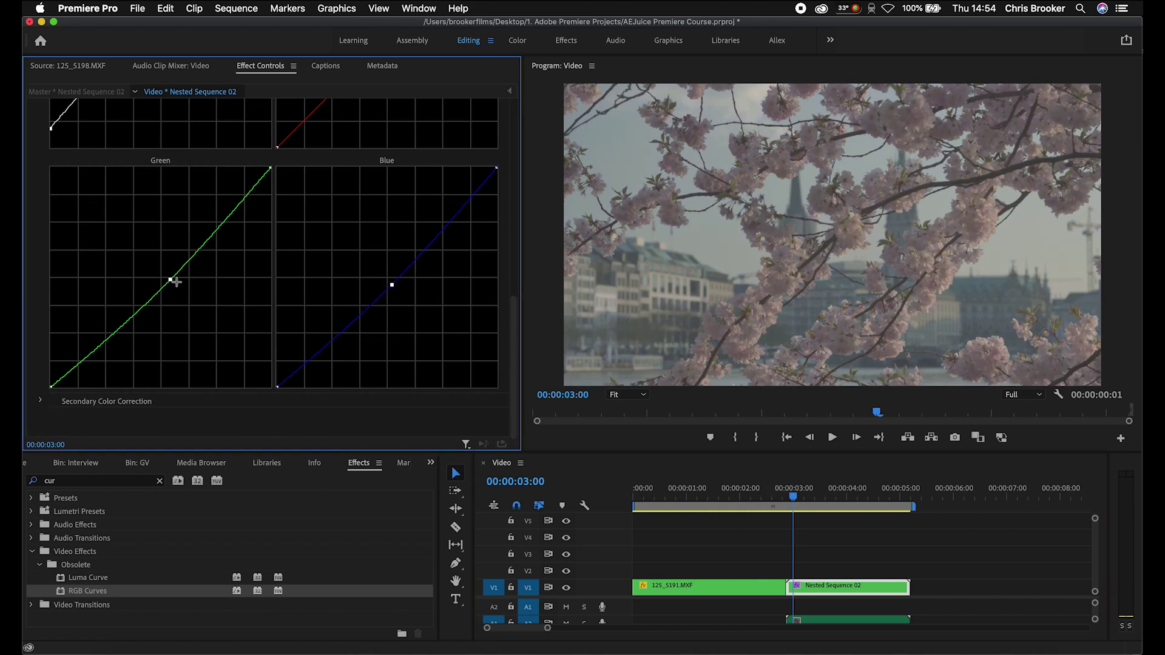
left_click_drag(176, 282, 170, 286)
scroll(265, 403, "up", 2)
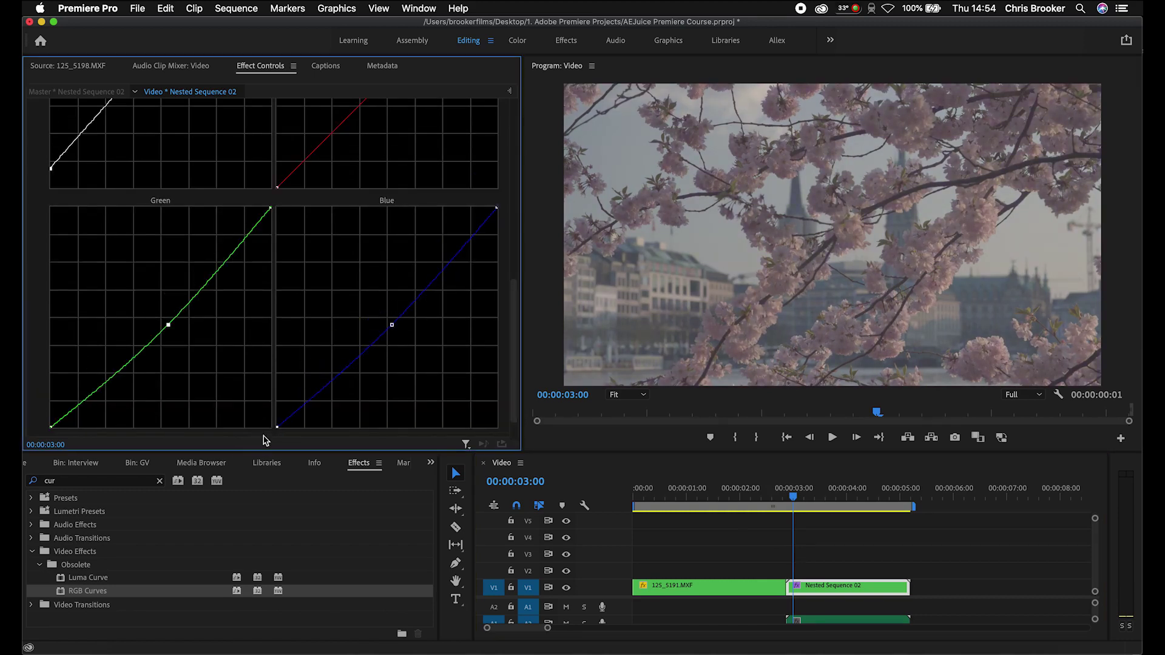
scroll(333, 294, "down", 2)
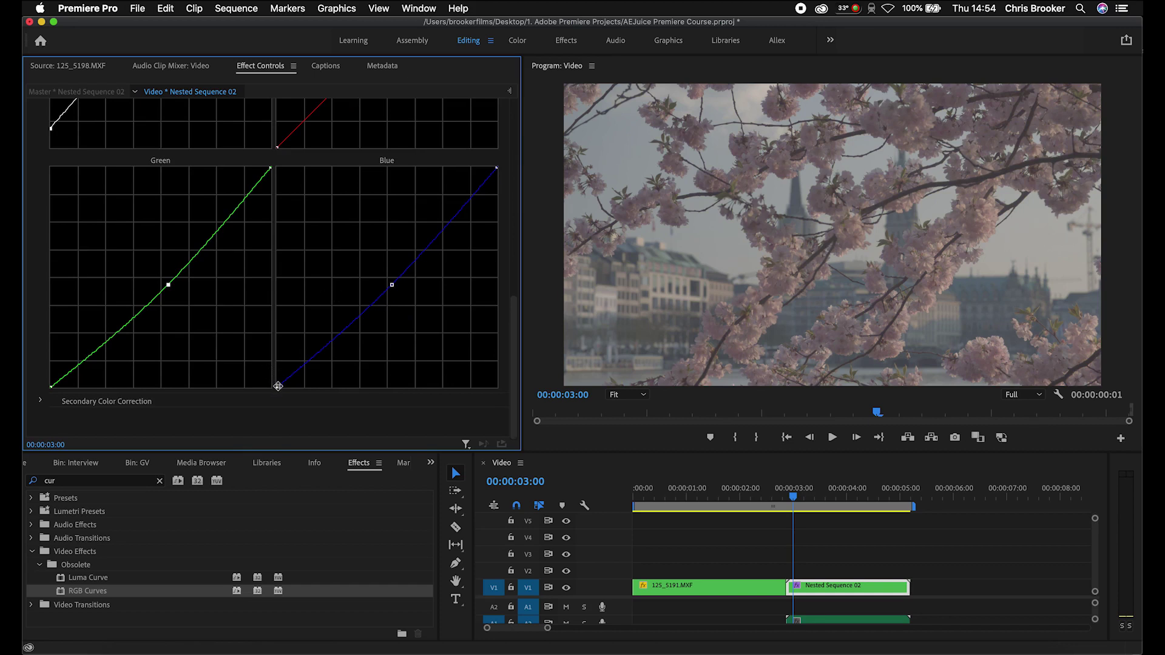
left_click_drag(278, 386, 290, 393)
left_click(53, 385)
left_click_drag(53, 386, 61, 392)
Brighten the Master curve further by moving its white point inward and raising its midpoint slightly
scroll(148, 335, "up", 5)
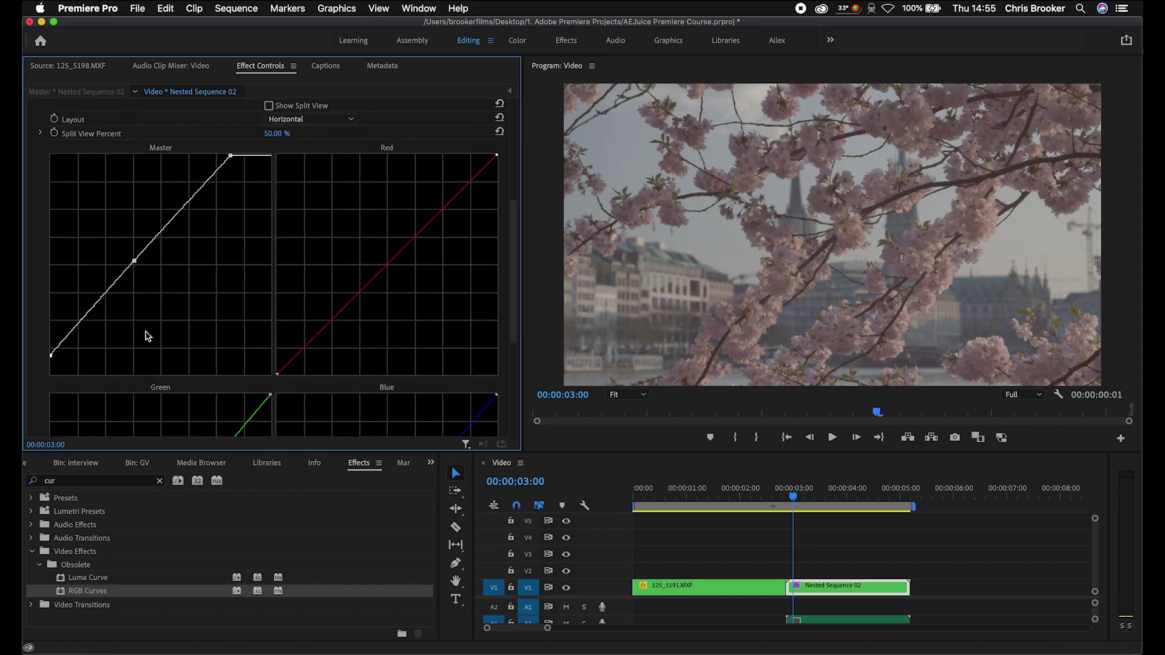
left_click_drag(229, 157, 216, 157)
left_click_drag(134, 261, 132, 256)
Collapse RGB Curves, switch the effect off and on to compare before and after, and scrub across the cut
mouse_move(777, 494)
left_mouse_down()
mouse_move(793, 484)
mouse_move(769, 486)
mouse_move(793, 489)
left_mouse_up()
scroll(267, 210, "up", 3)
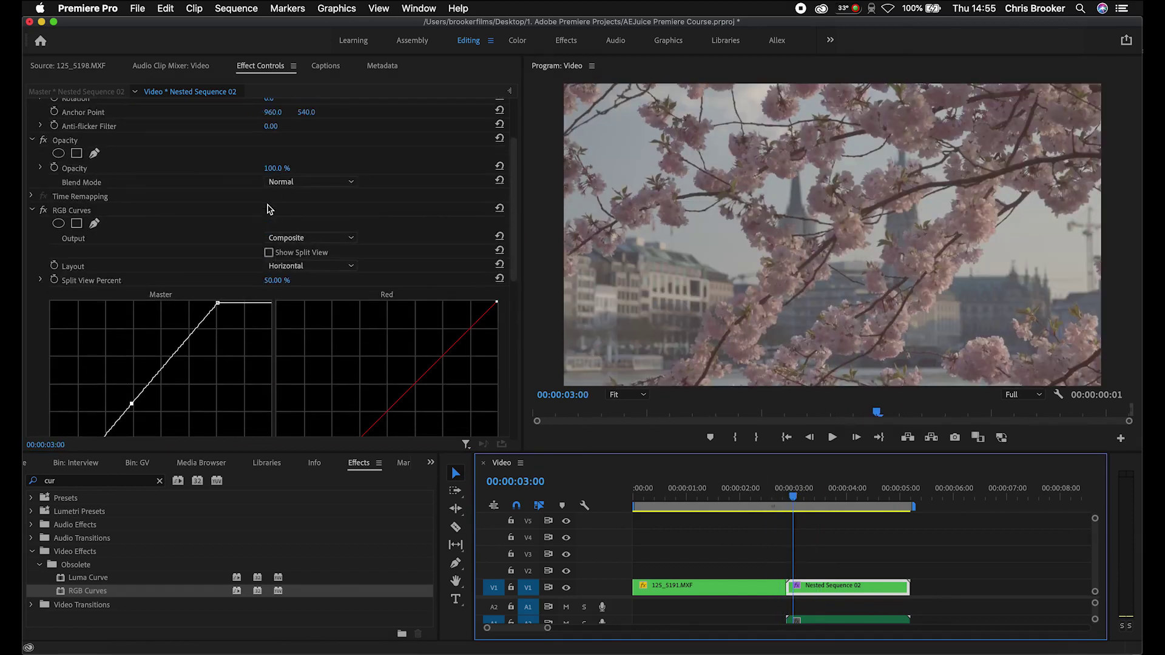
left_click(32, 210)
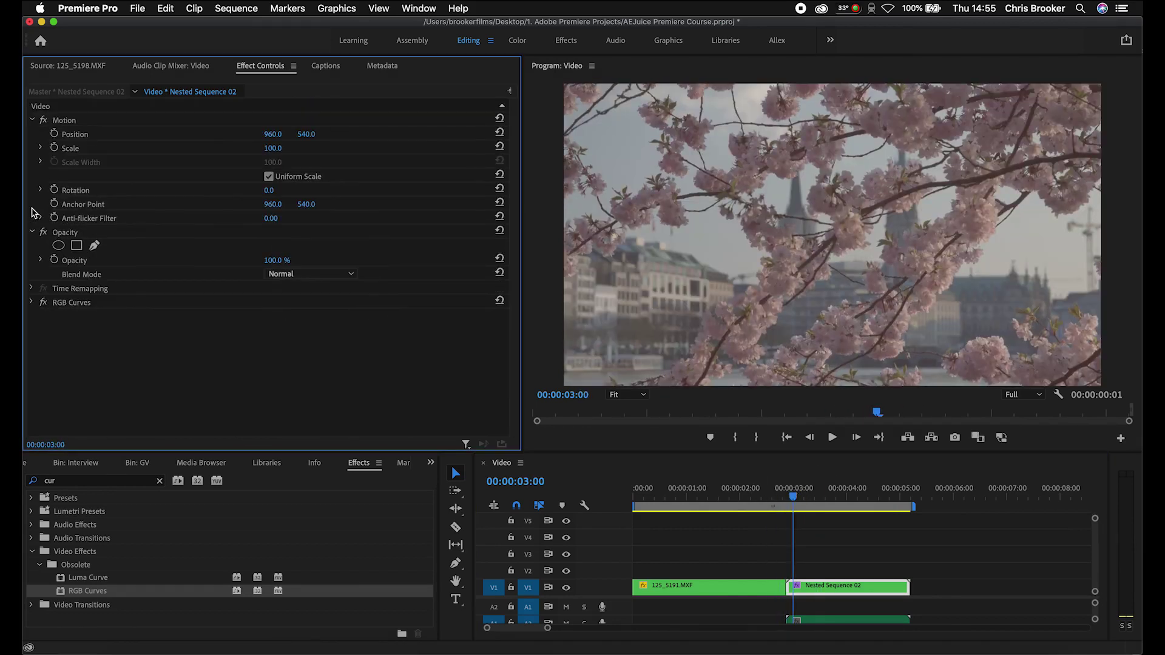
left_click(44, 302)
left_click(45, 303)
left_click(781, 506)
mouse_move(781, 507)
left_mouse_down()
mouse_move(792, 503)
mouse_move(754, 503)
mouse_move(801, 503)
left_mouse_up()
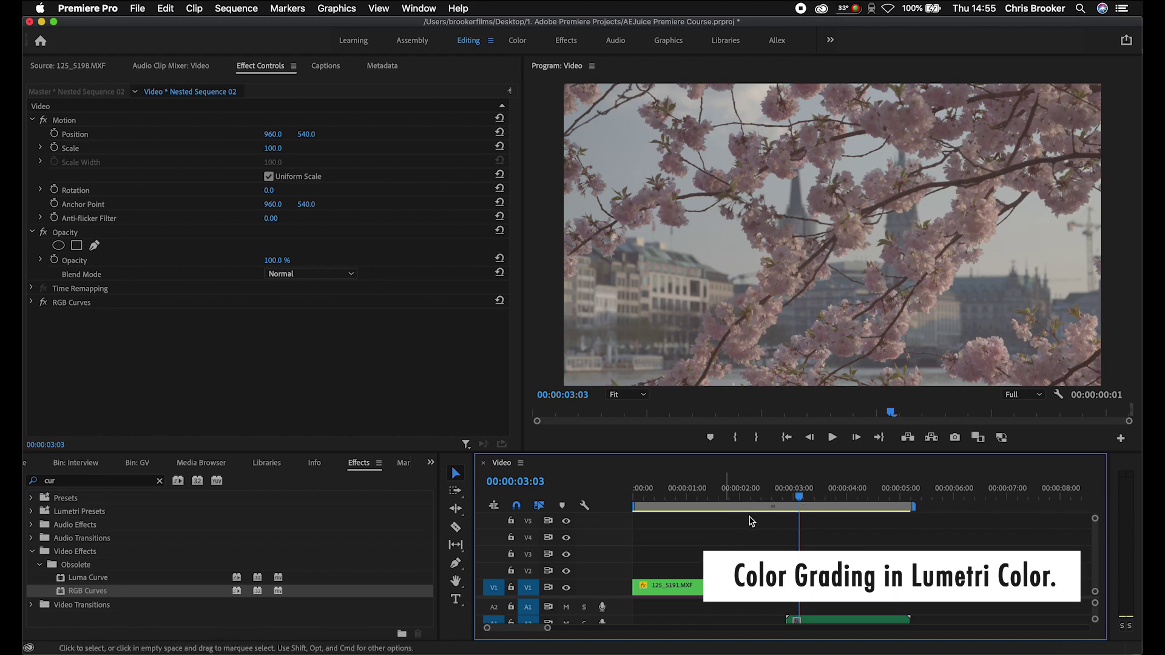
Select clip 125_5191.MXF with the playhead at 00:00:01:17, then view the Color workspace and return to the Editing workspace
left_click_drag(802, 504, 722, 497)
left_click(713, 590)
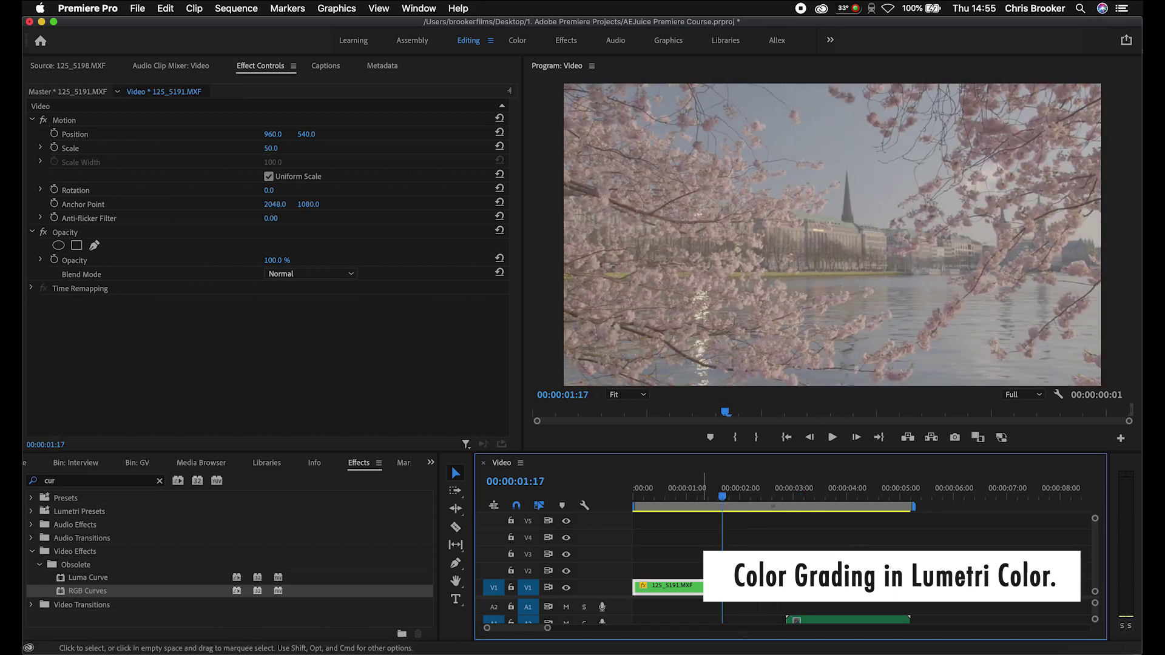
left_click(517, 41)
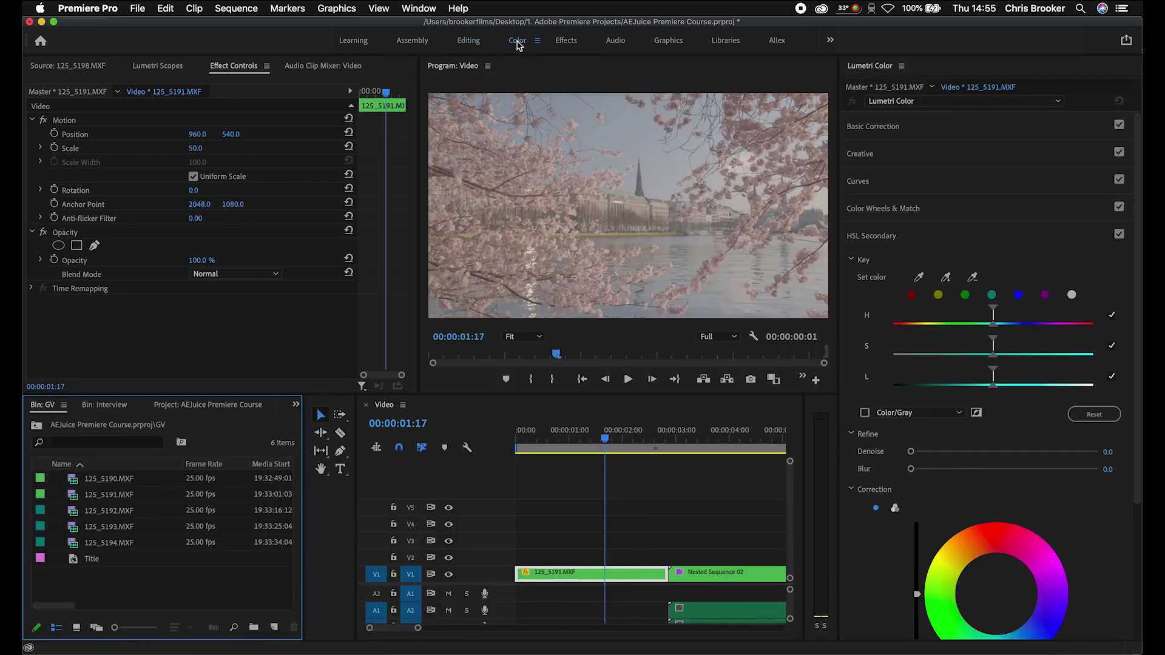
left_click(470, 41)
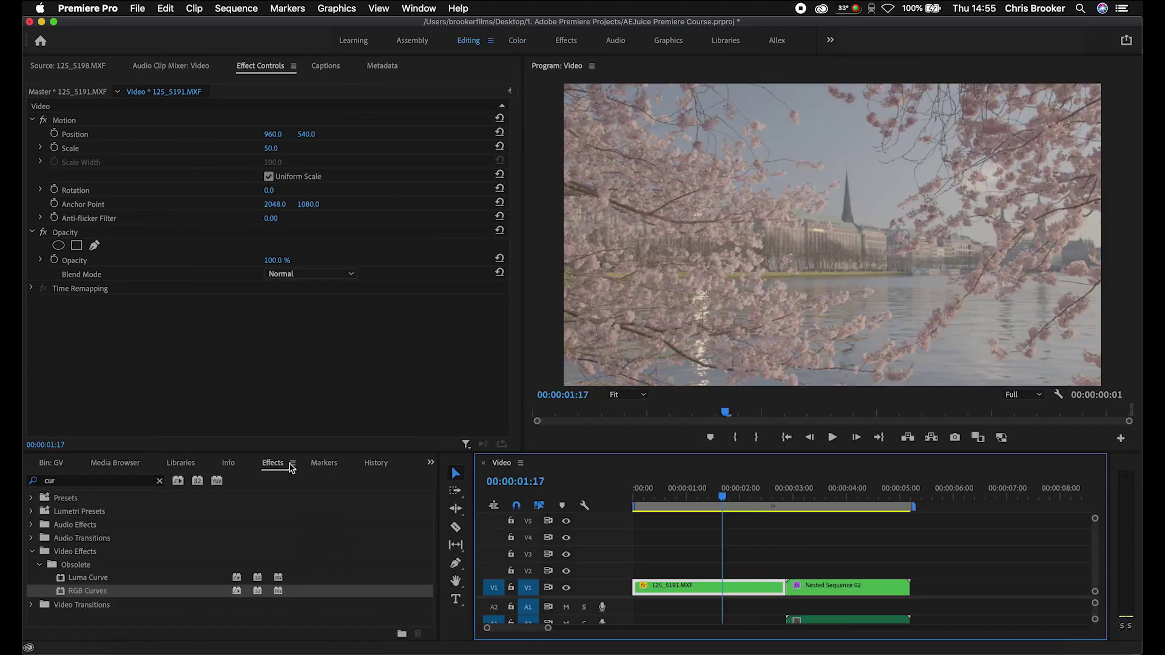
Find the Lumetri Color effect in the effects library and apply it to clip 125_5191.MXF
left_click(139, 480)
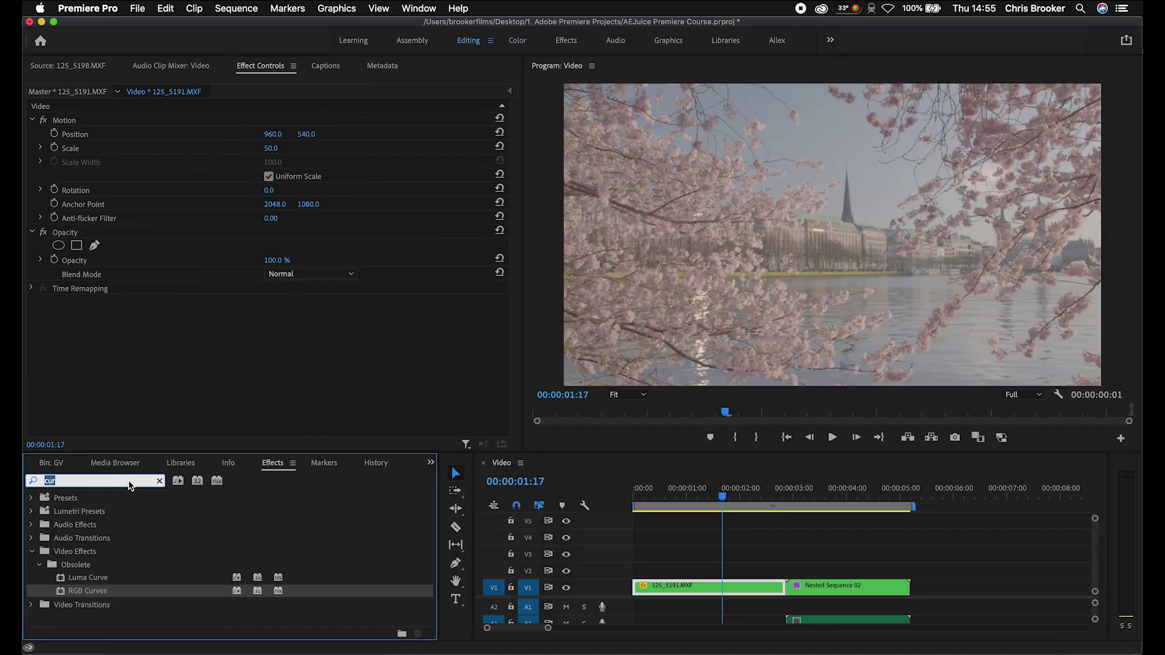
type("lumet")
scroll(126, 592, "down", 15)
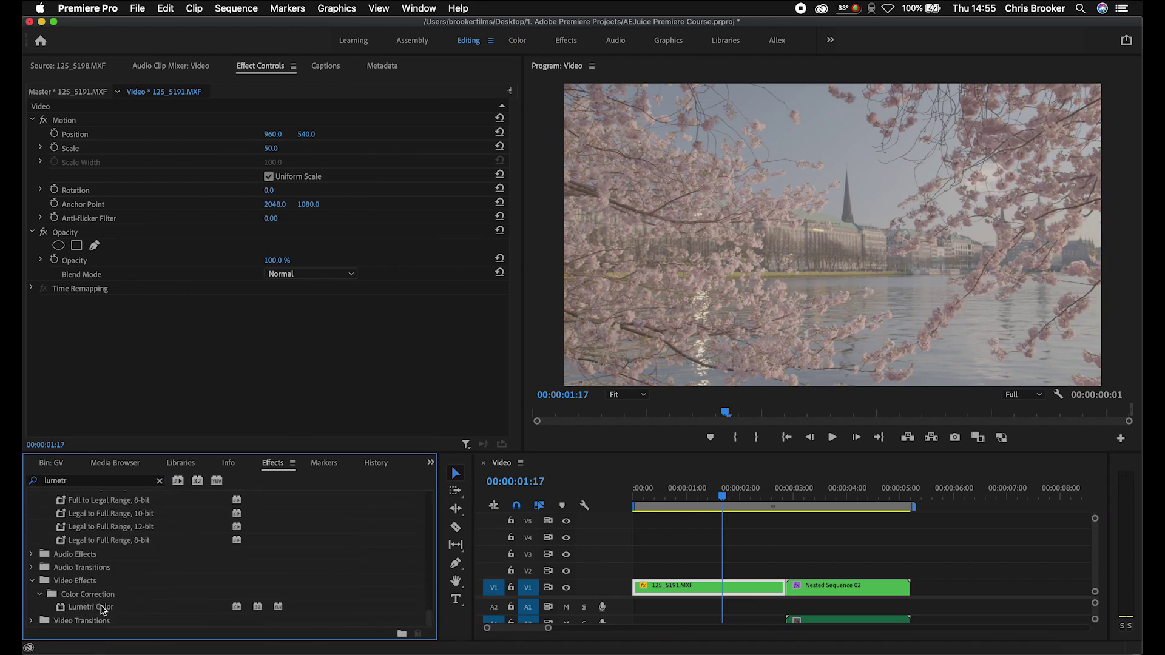
left_click(87, 607)
left_click_drag(82, 609, 718, 587)
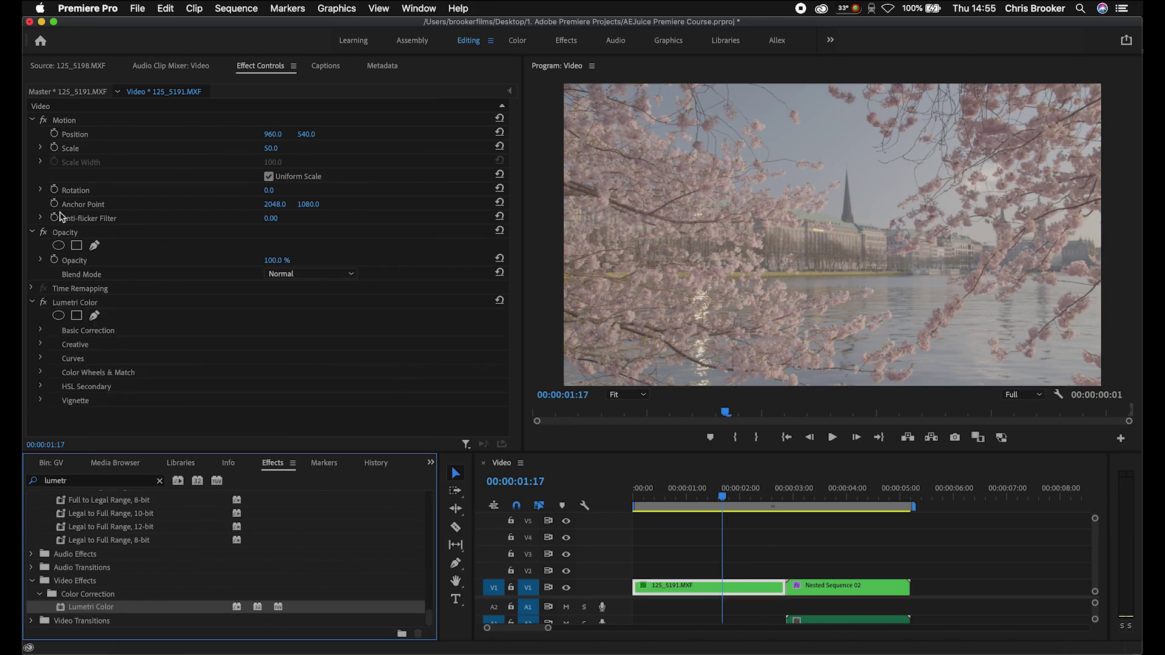
Expand the clip's Basic Correction settings for a look and delete the Lumetri Color effect from the clip
left_click(42, 332)
scroll(138, 362, "down", 5)
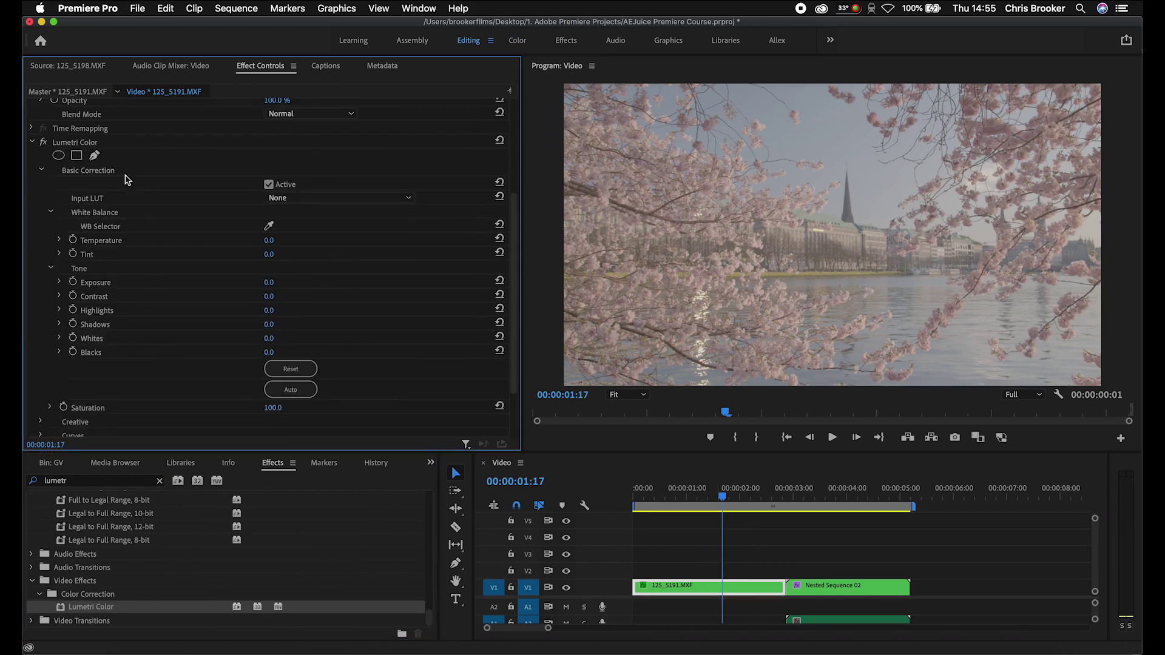
left_click(93, 144)
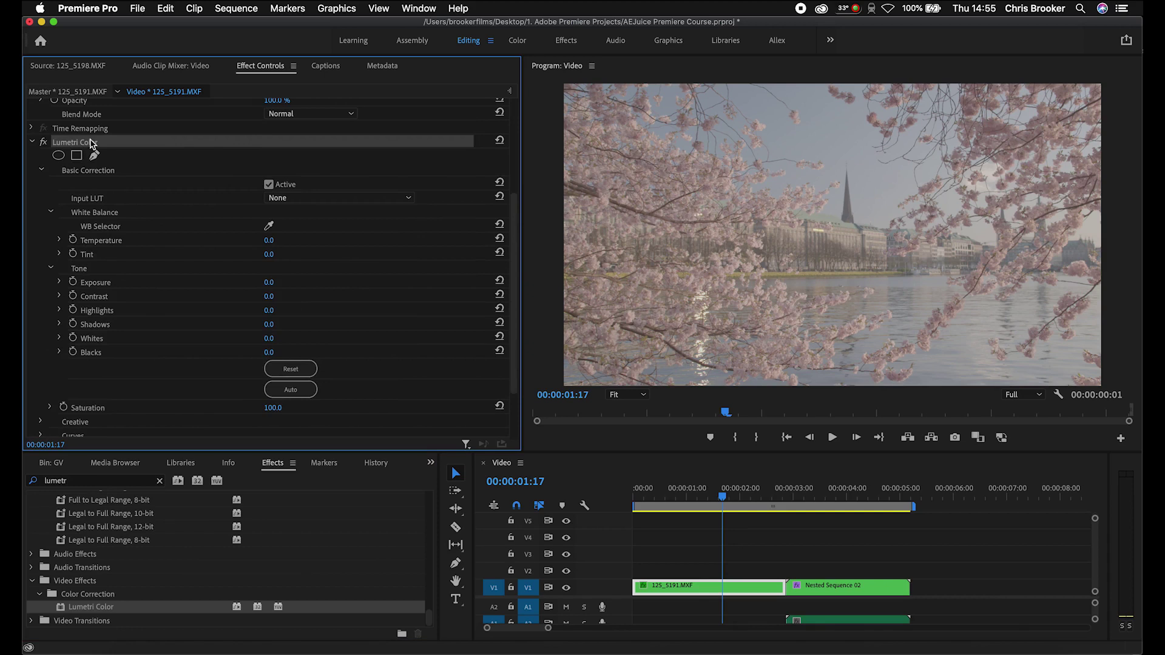
key("Delete")
Switch to the Color workspace with the HSL Secondary section collapsed, and save the project
left_click(517, 41)
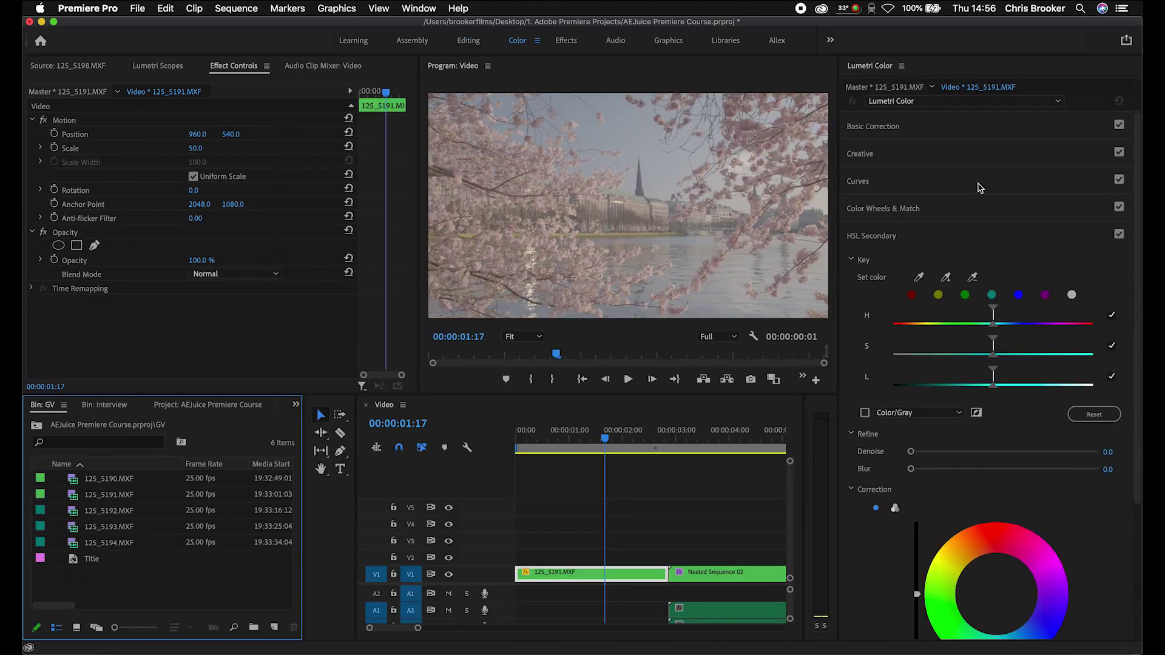
left_click(983, 242)
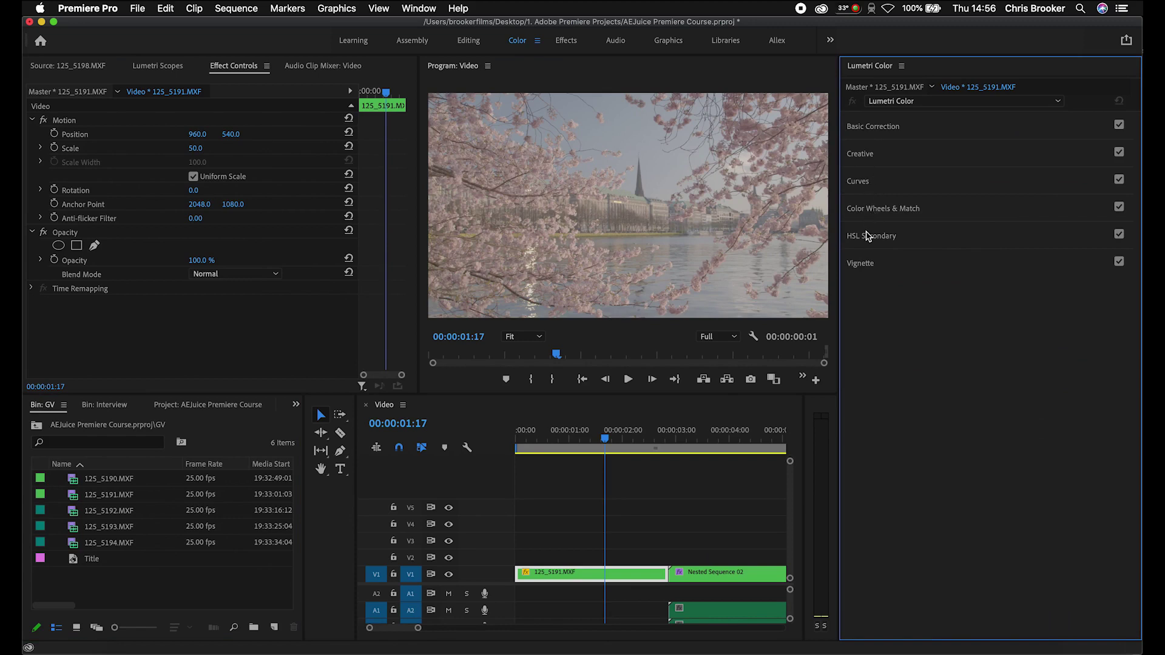
key("super+s")
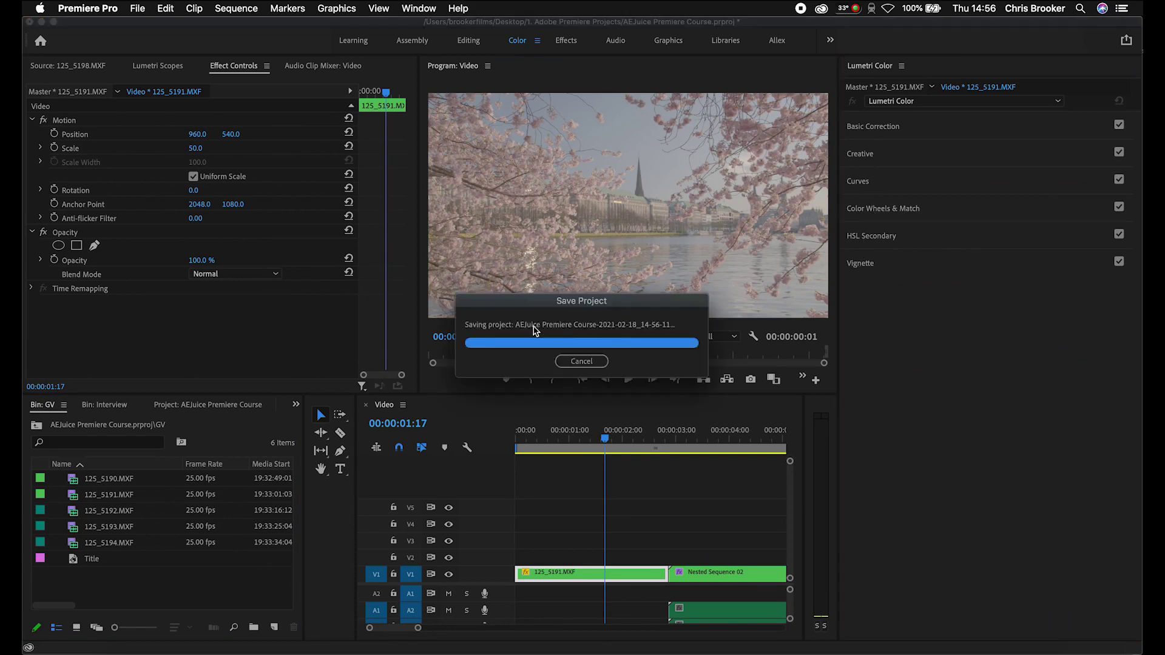
Enlarge the Program monitor by shrinking the timeline area and narrowing Effect Controls
left_click_drag(535, 396, 534, 464)
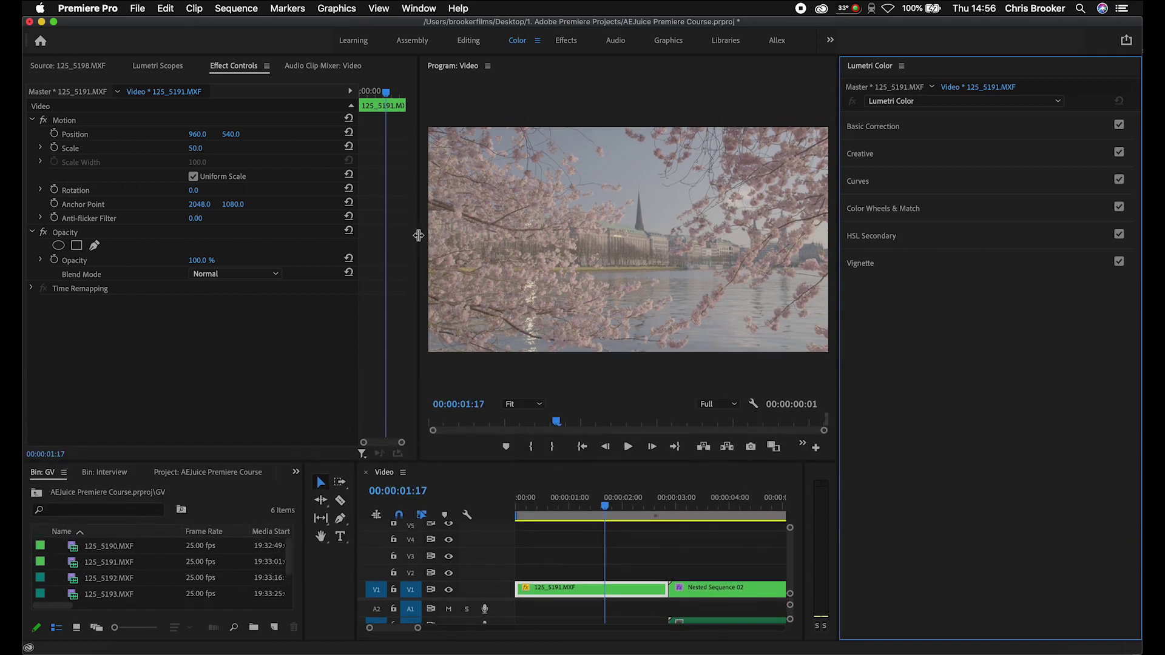
left_click_drag(418, 236, 355, 236)
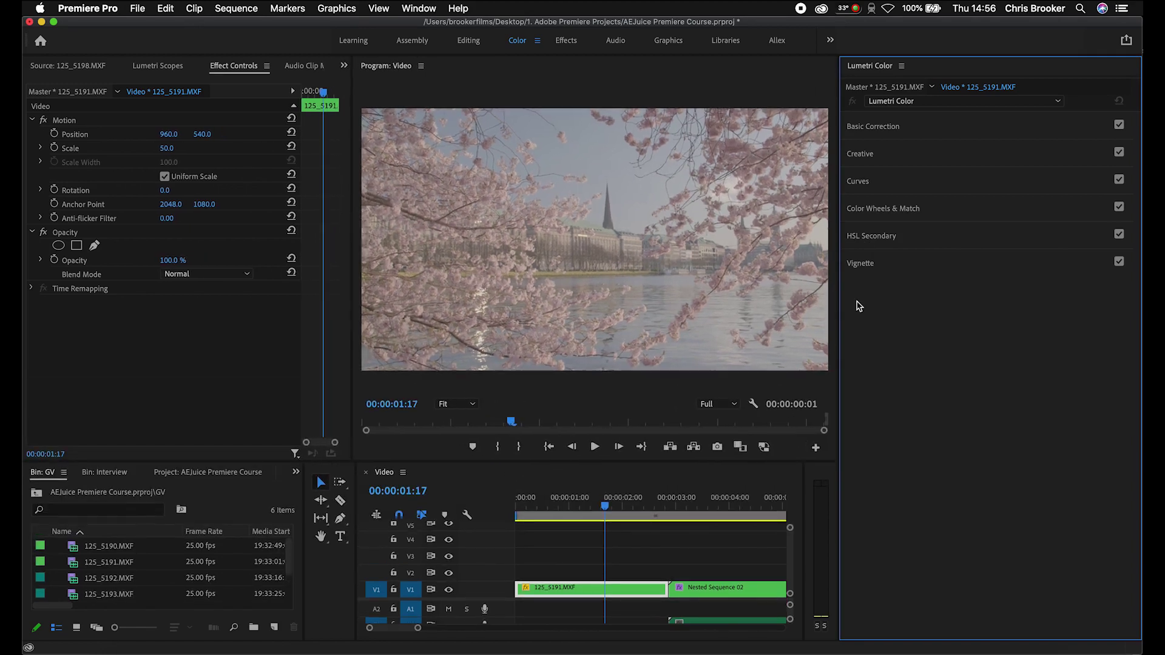
In Lumetri's Basic Correction, set the input LUT to AlexaV3_K1S1_LogC2Video_DCIP3_EE
left_click(884, 126)
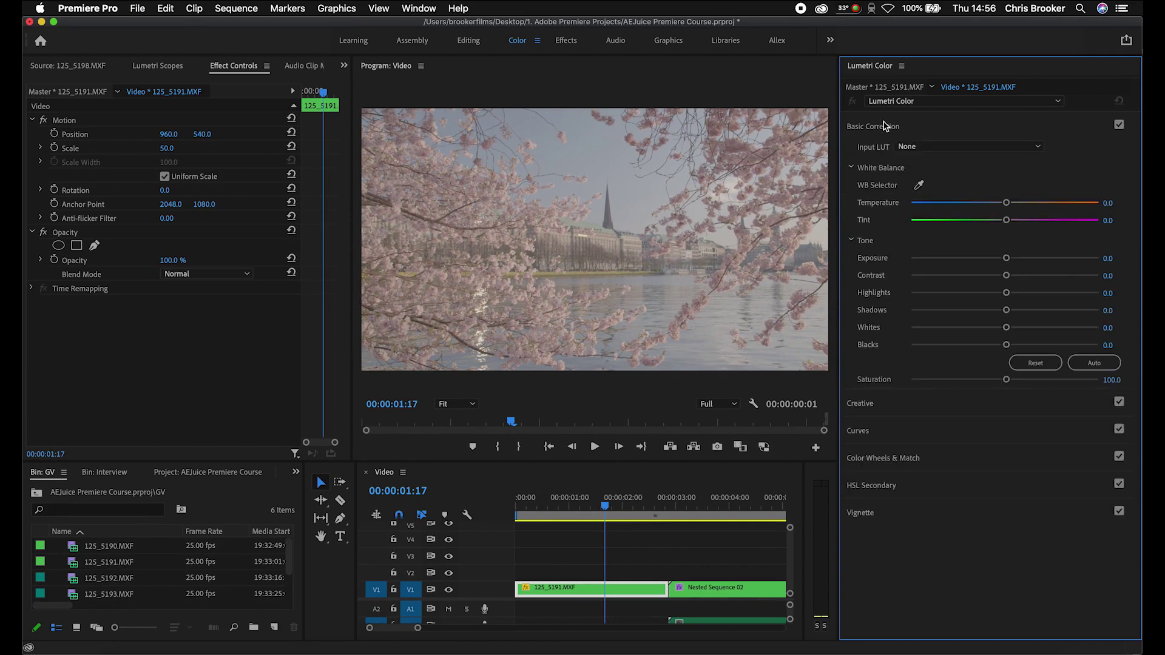
left_click(946, 146)
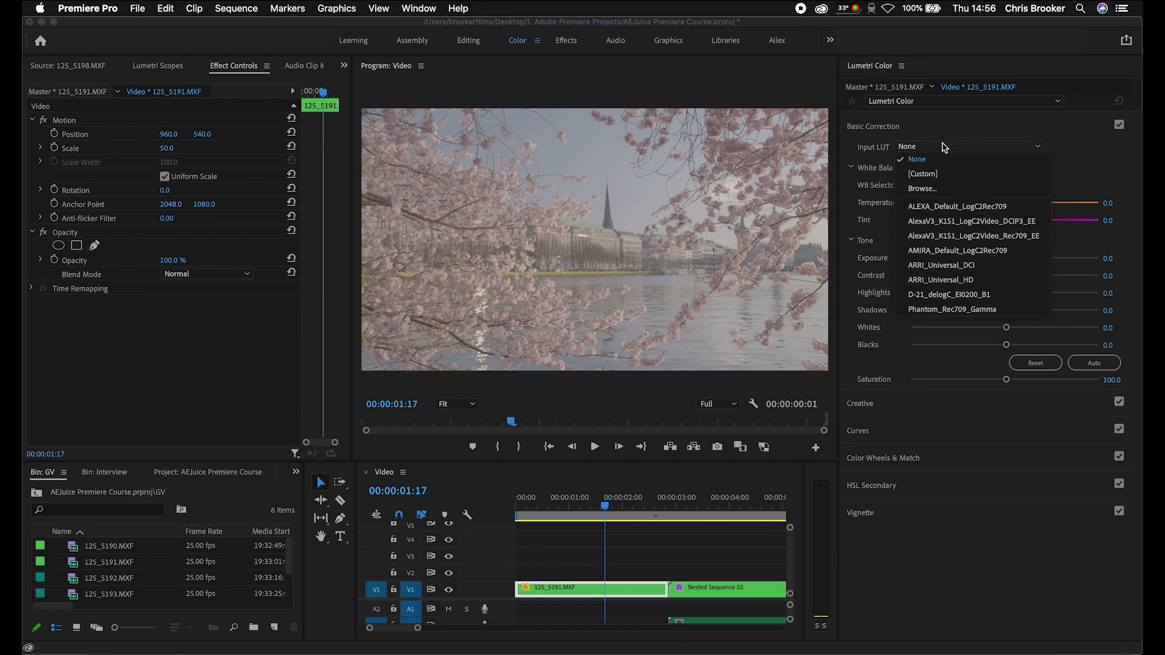
left_click(962, 222)
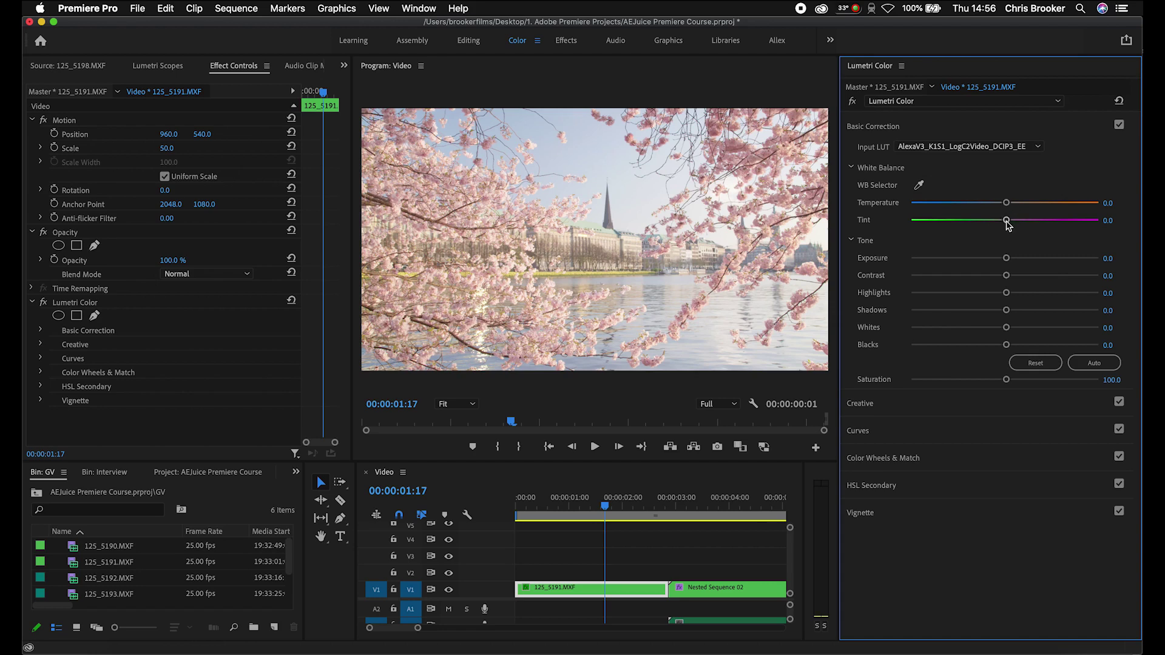
Set Temperature to -9.2, Tint 6.4, Exposure -0.1, Contrast 25.5, Highlights -60.3, Shadows 16.3, Whites 26.2 and Blacks -17.7
left_click_drag(1007, 203, 1011, 225)
left_click_drag(1007, 259, 1029, 276)
left_click_drag(1006, 293, 948, 296)
left_click_drag(1017, 312, 1069, 389)
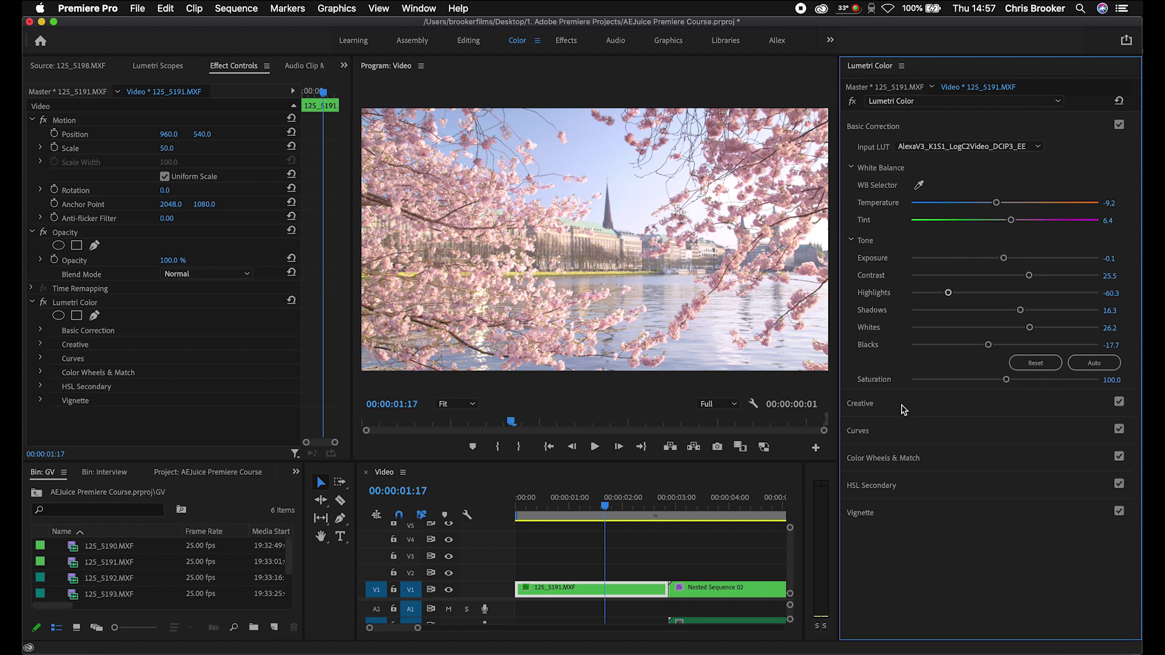
In the Creative section, try the SL BLUE INTENSE and SL IRON LDR looks on the clip
left_click(904, 408)
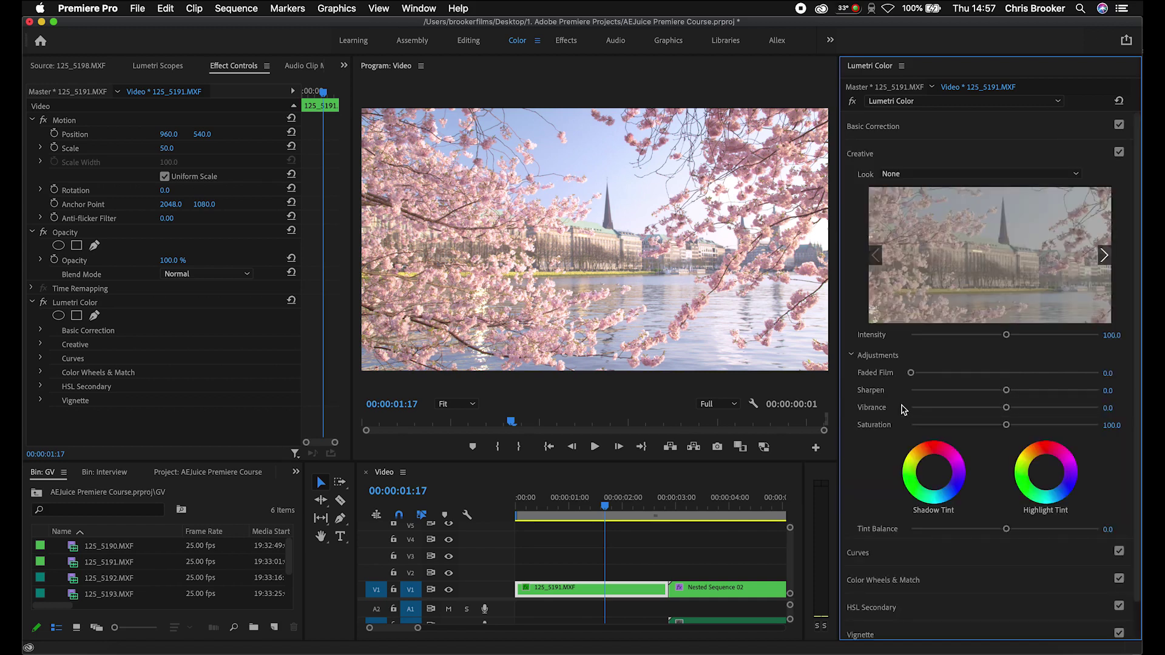
left_click(890, 174)
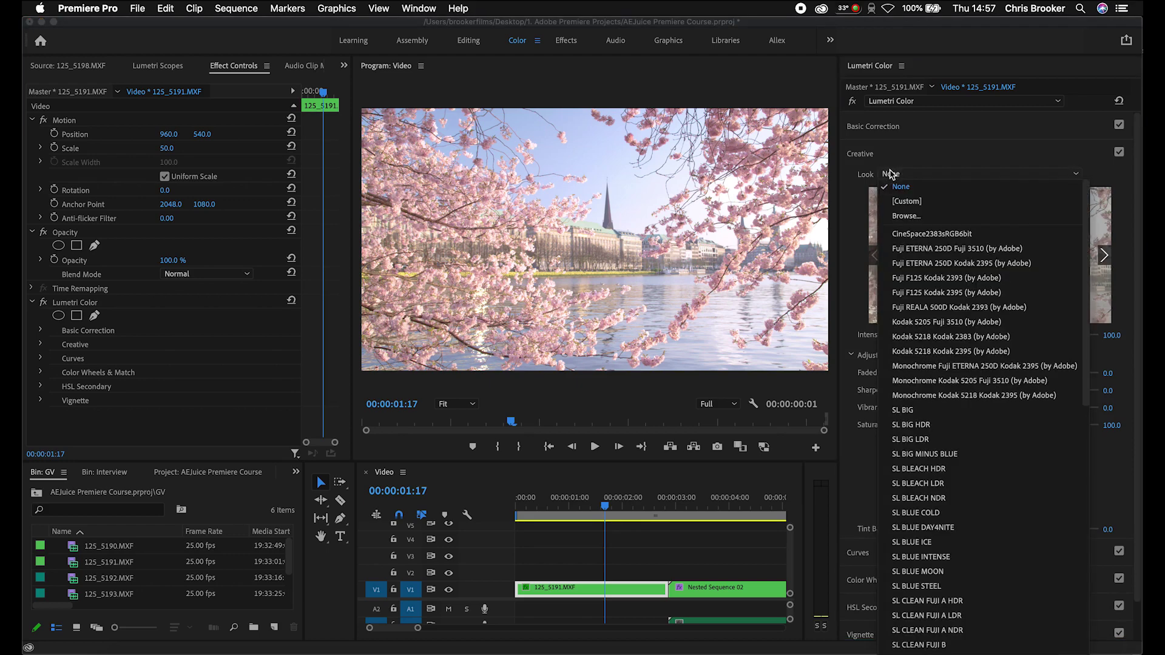
left_click(890, 174)
scroll(931, 389, "down", 5)
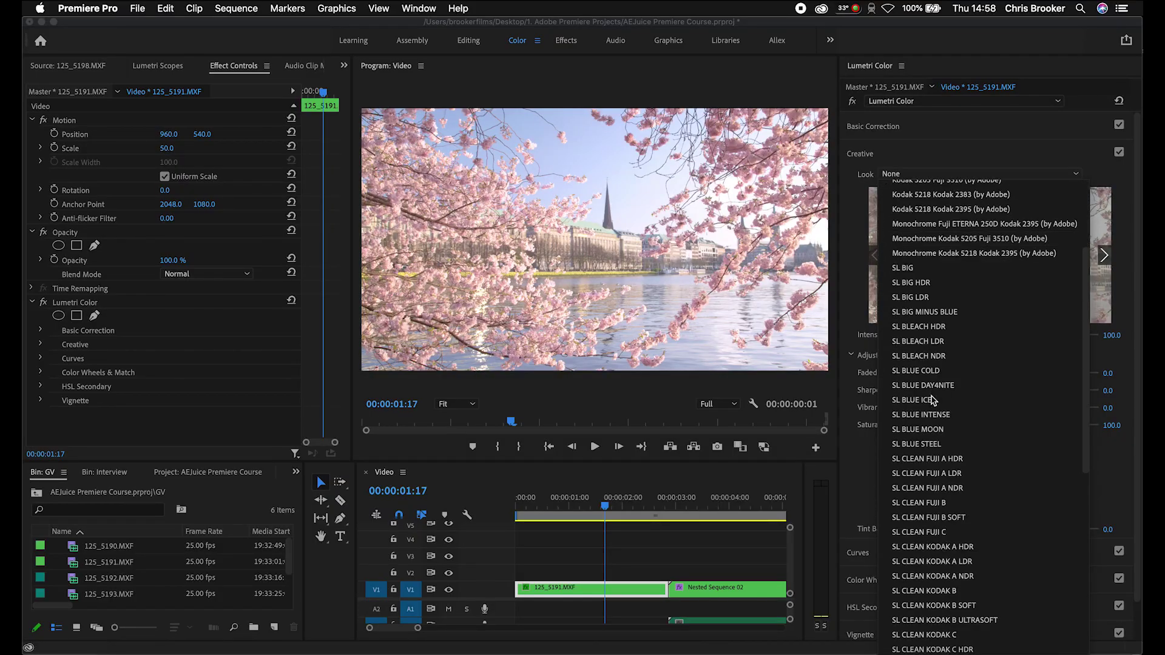
left_click(923, 415)
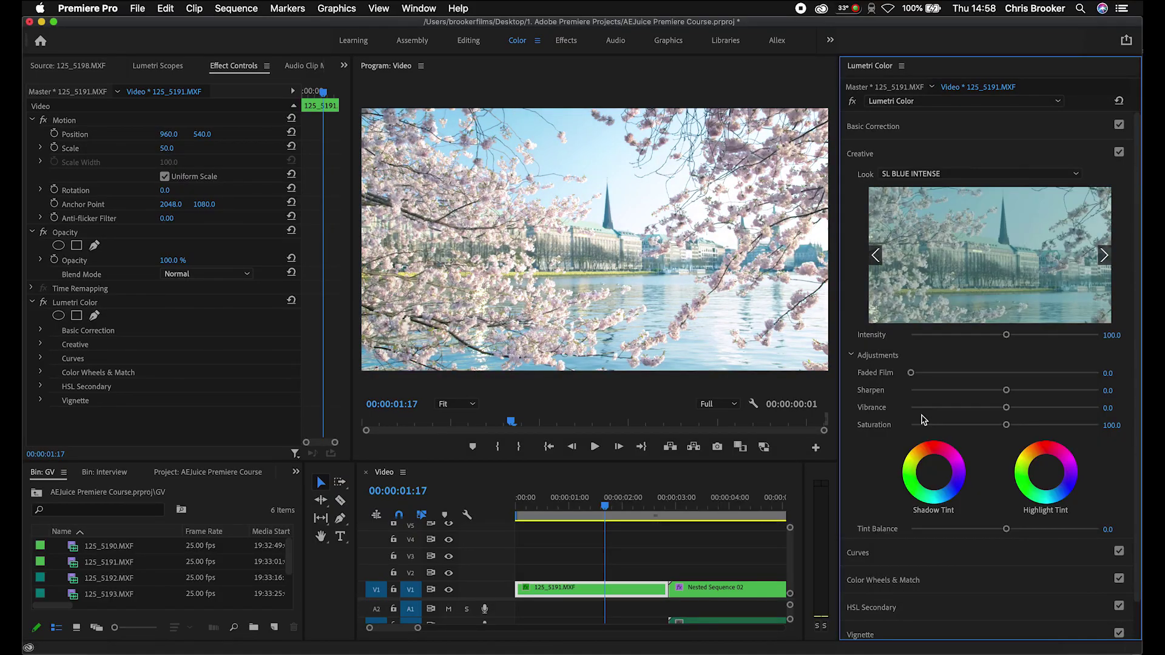
left_click(958, 176)
left_click(939, 418)
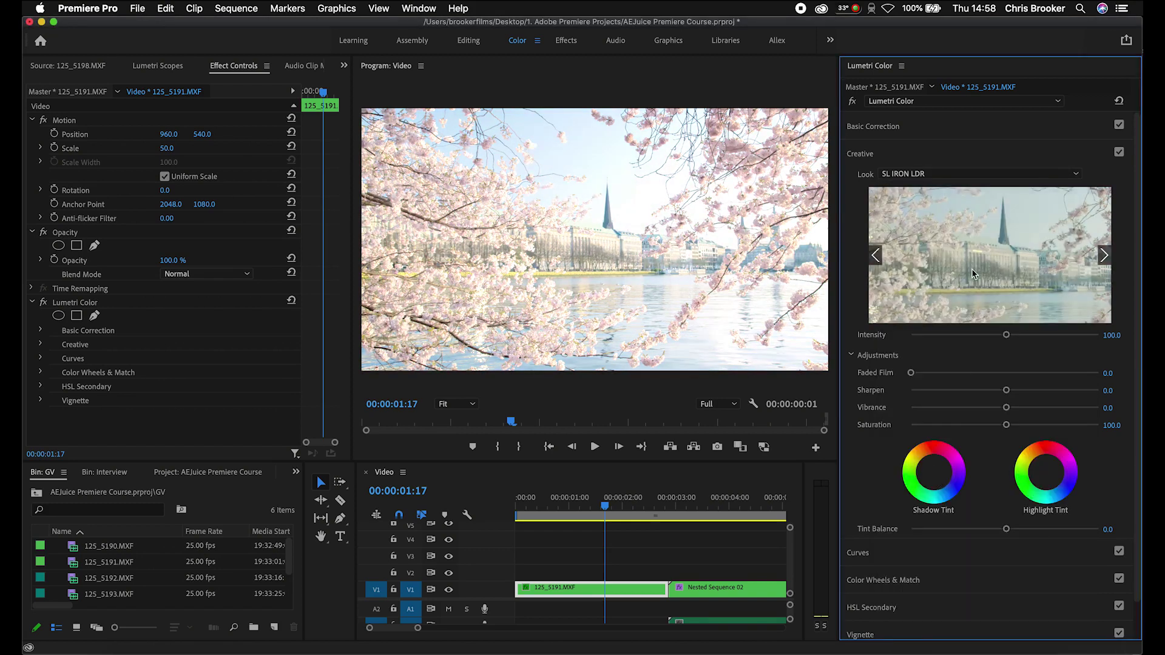
Try the SL MATRIX GREEN and SL NOIR 1965 looks on the clip
left_click(950, 177)
left_click(934, 516)
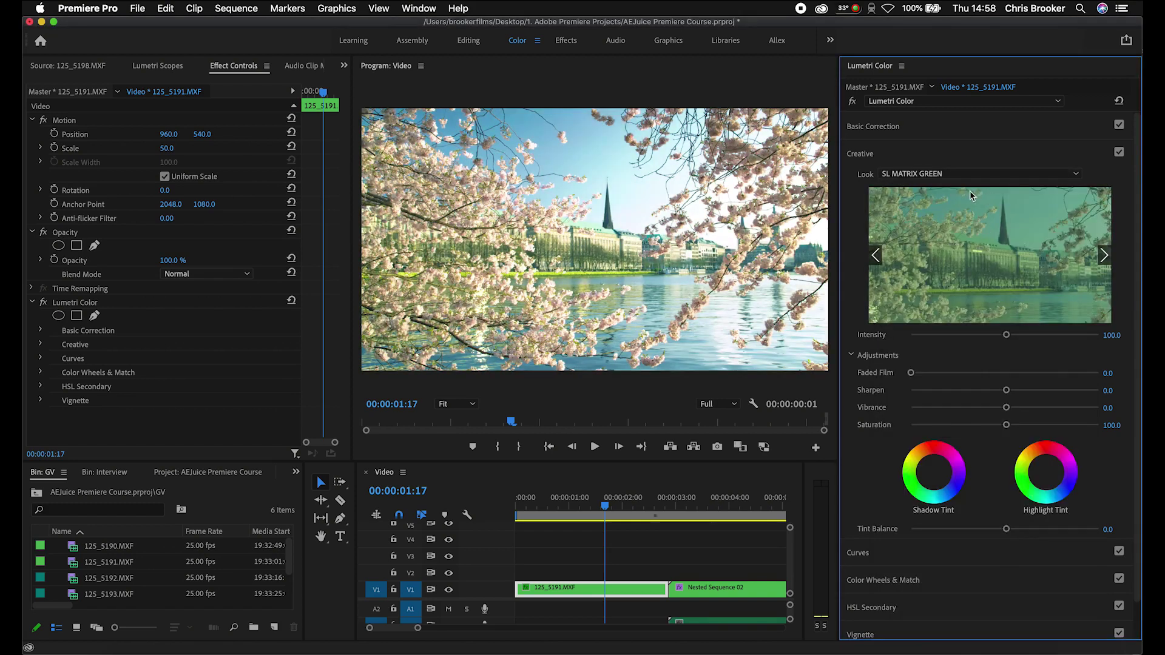
left_click(953, 174)
left_click(935, 561)
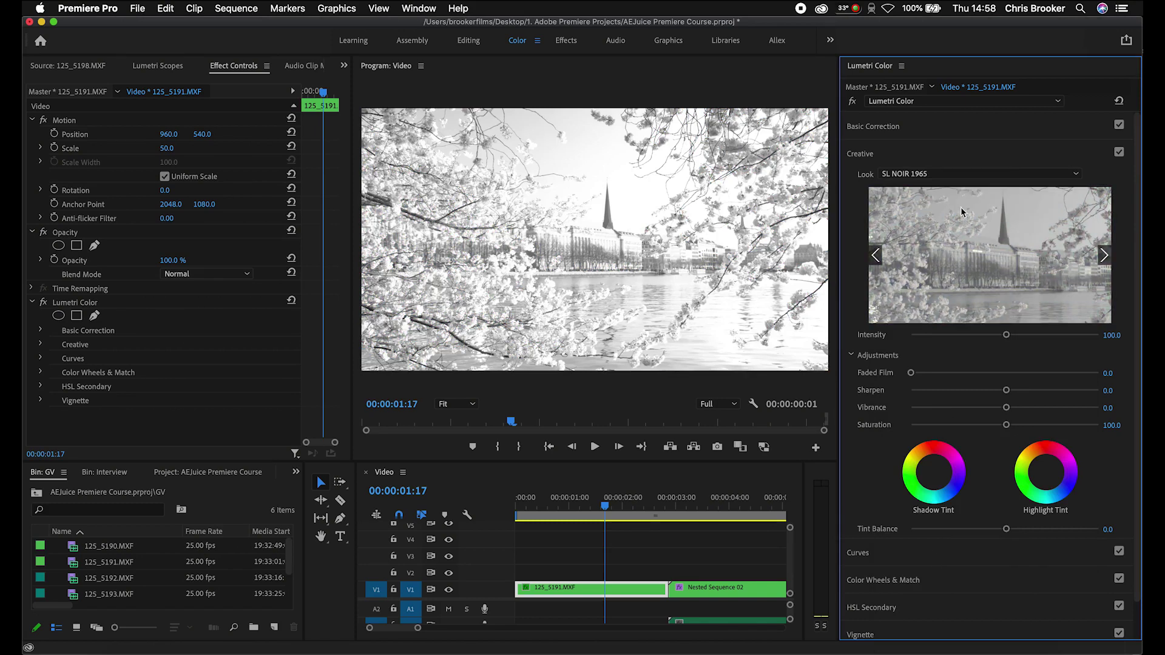
Apply the SL MATRIX GREEN look and lower its intensity to 25.5
left_click(935, 176)
left_click(934, 516)
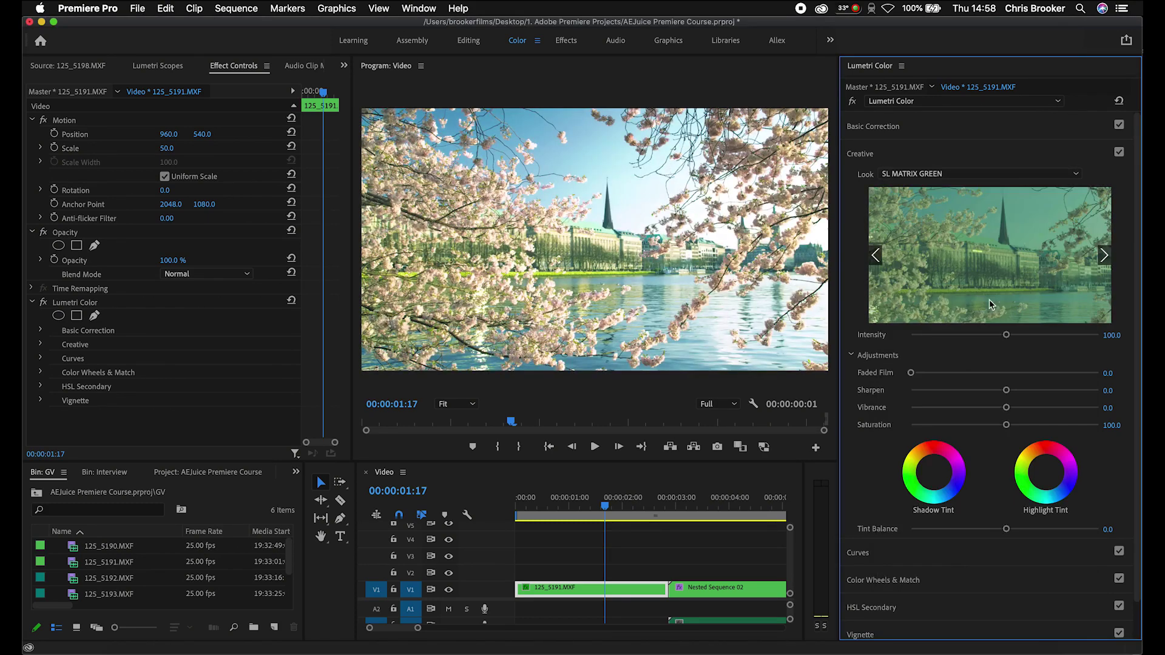
left_click_drag(1008, 338, 934, 359)
Open the file browser for custom looks, cancel it, and set the Creative look to None
left_click(966, 175)
scroll(951, 234, "up", 10)
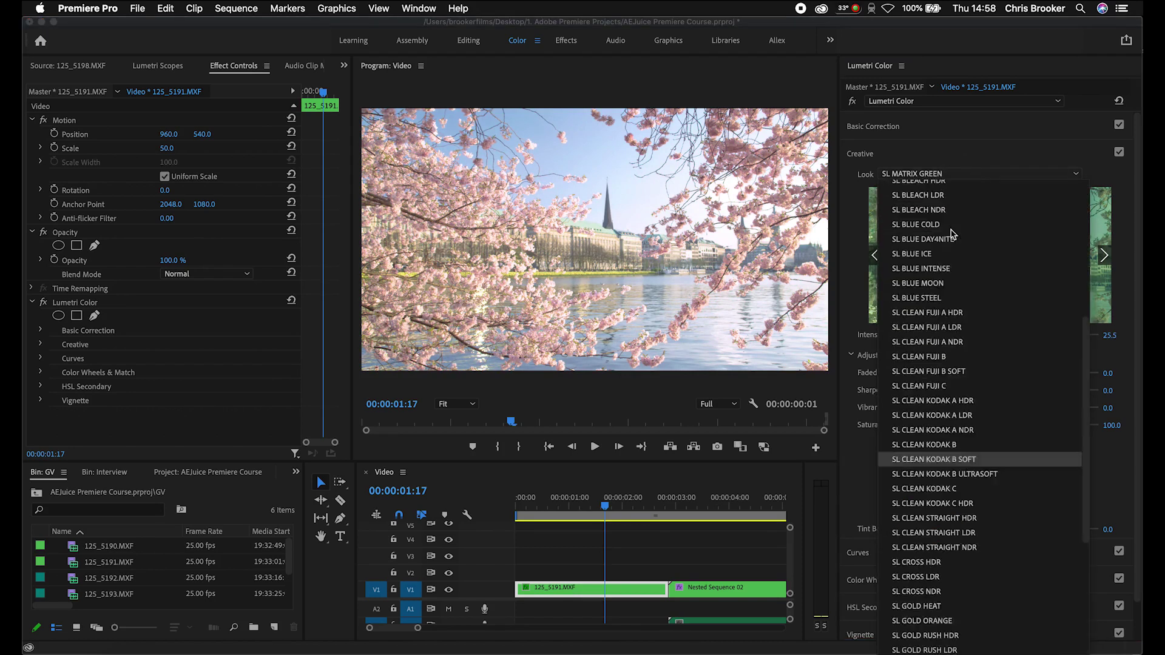
left_click(905, 216)
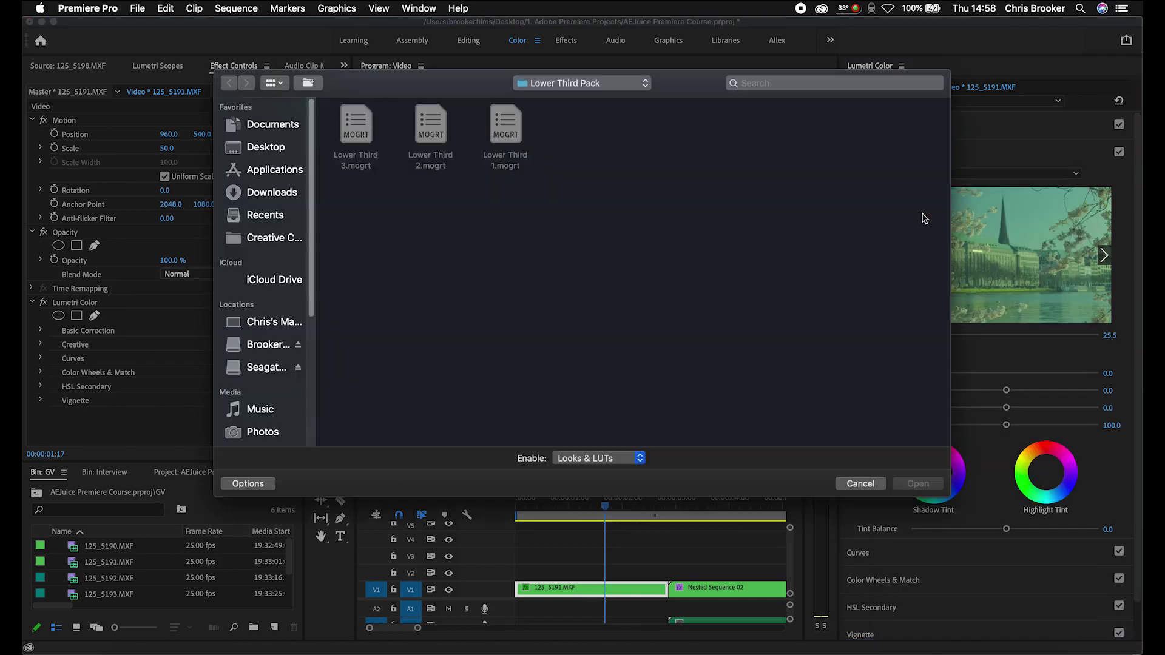
left_click(862, 483)
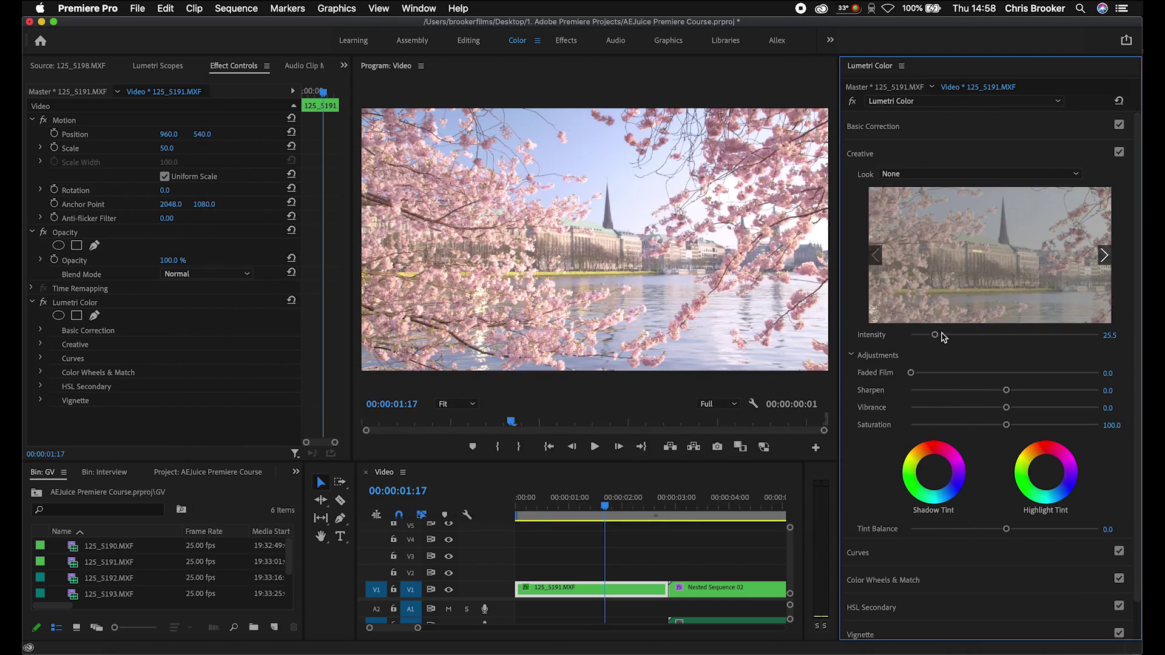
Try a Faded Film amount of 92.6 in the Creative adjustments and reset it to 0
scroll(941, 335, "down", 1)
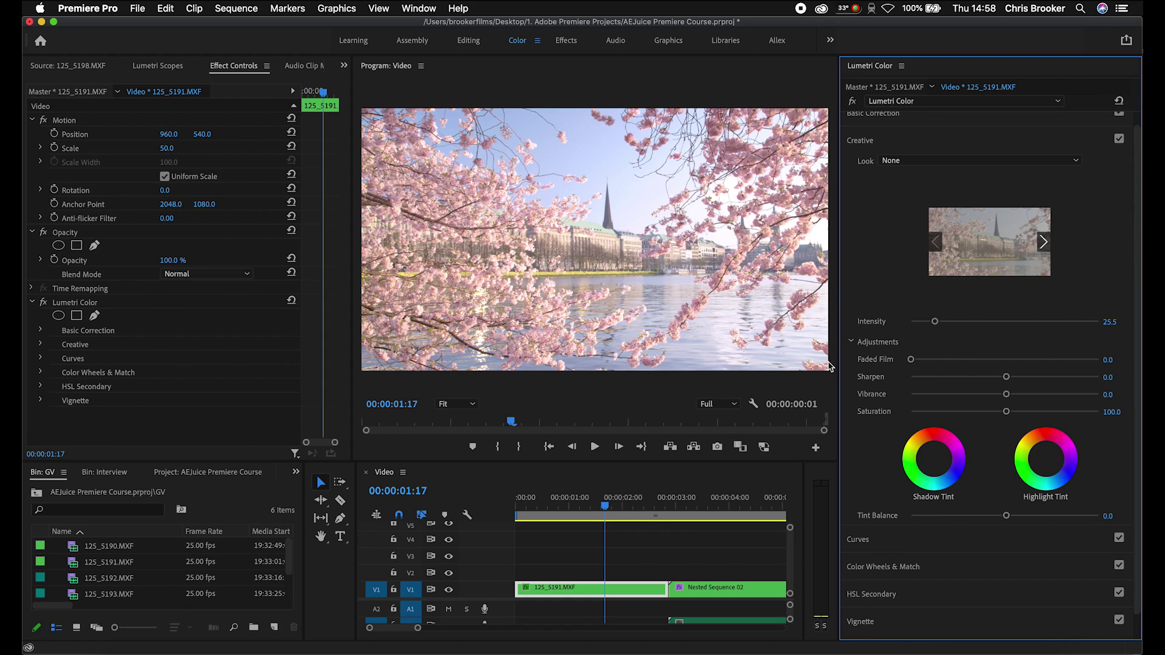
left_click(911, 359)
left_click_drag(913, 360, 1087, 381)
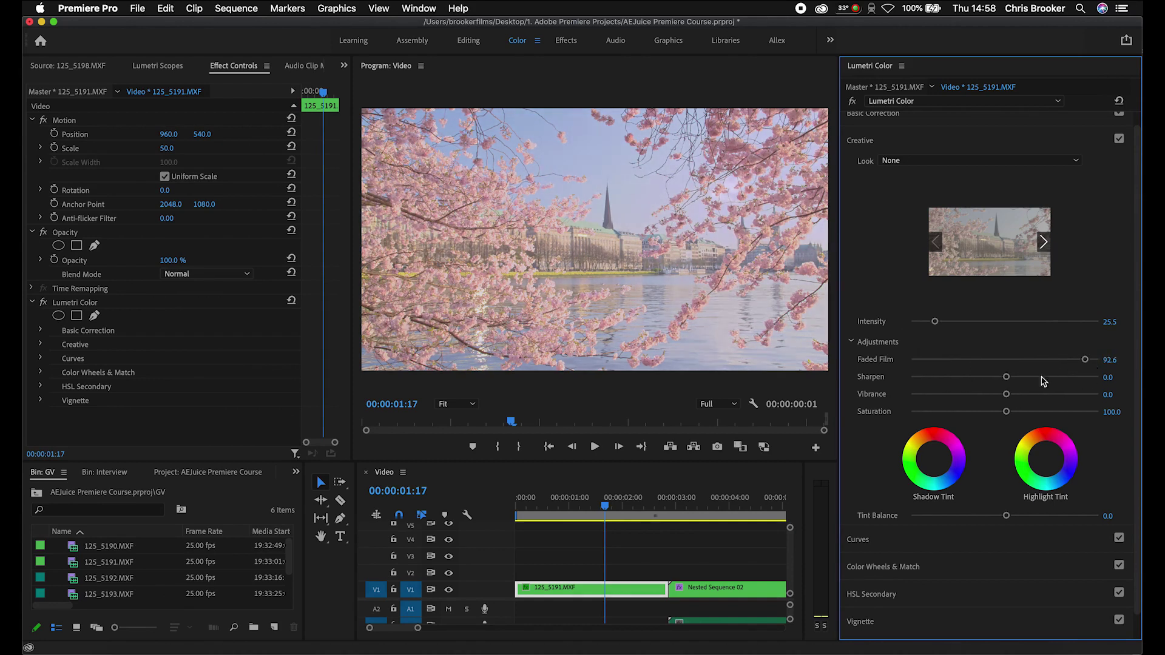
double_click(1084, 359)
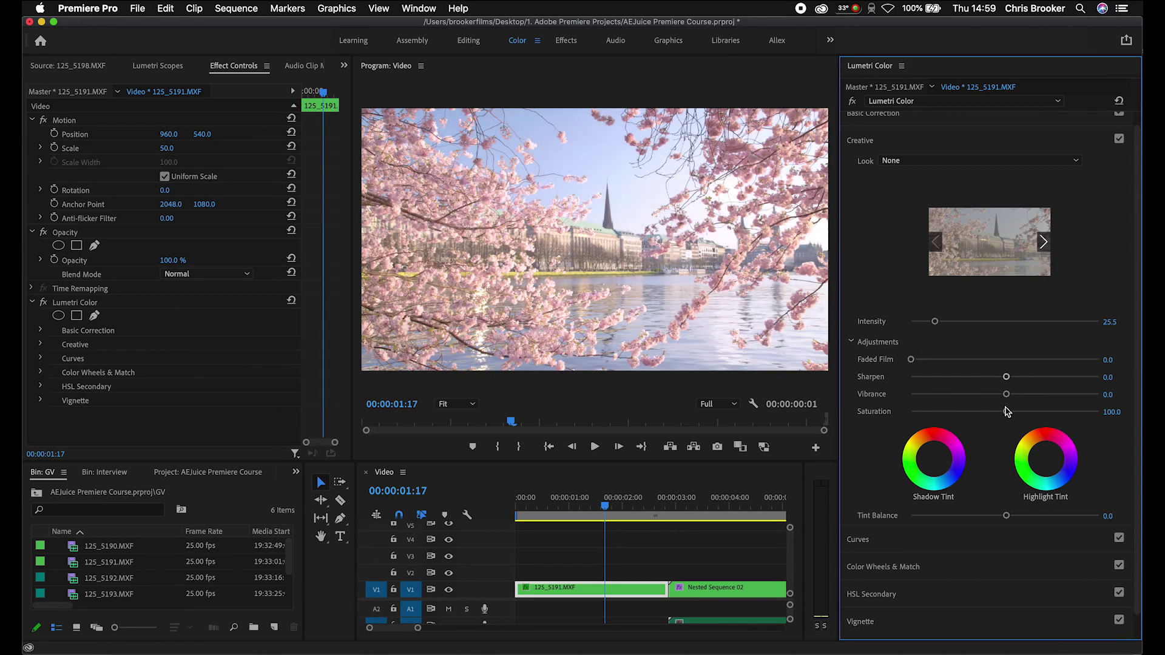
Try extreme settings in the Creative adjustments, settling on a Vibrance of 53.2 and a Saturation of 102.8
left_click_drag(1008, 388, 1086, 387)
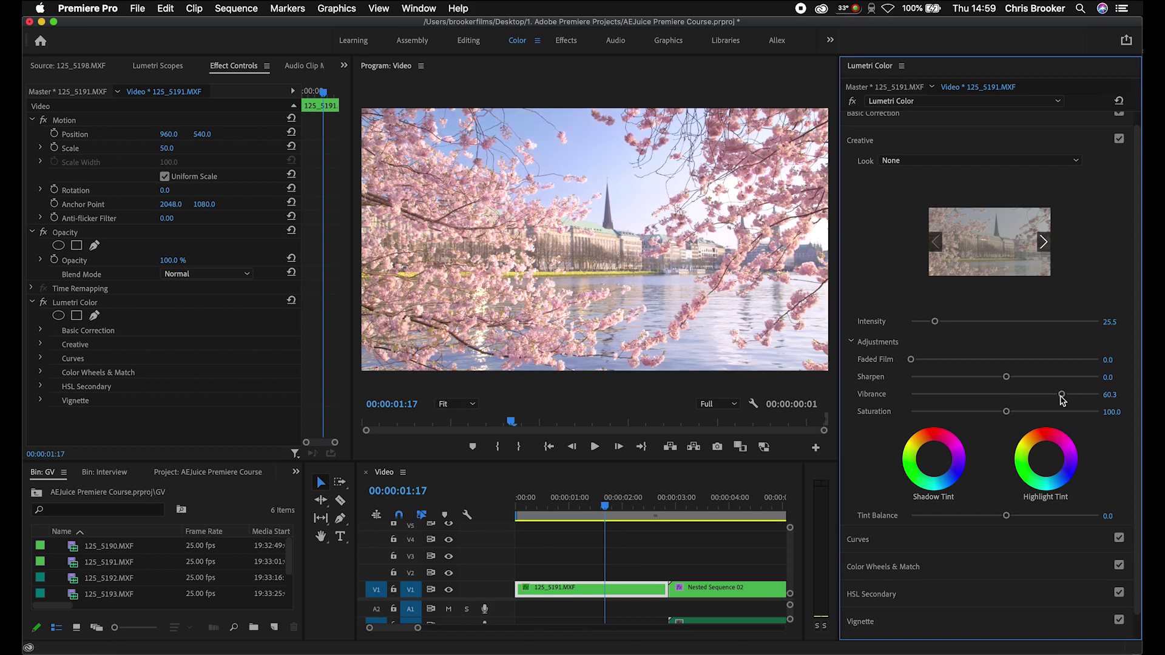
left_click_drag(1062, 394, 1136, 405)
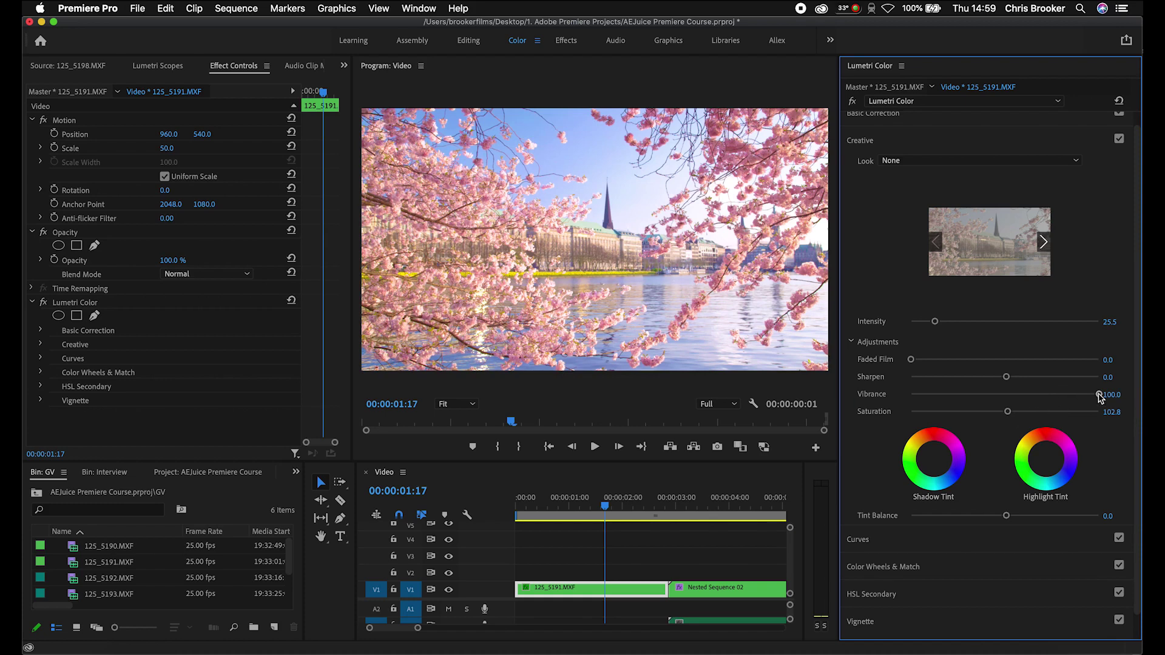
left_click_drag(1099, 395, 1057, 398)
Try a blue shadow tint and a pink highlight tint, and reset both tint wheels
scroll(856, 319, "down", 1)
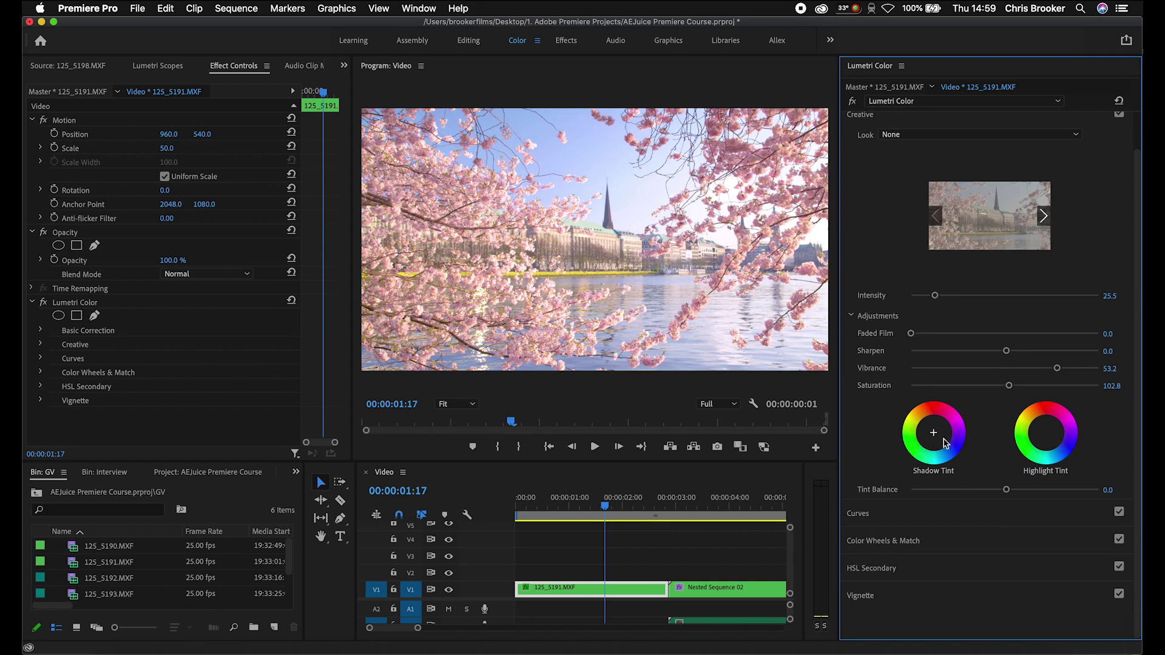
left_click_drag(934, 432, 946, 448)
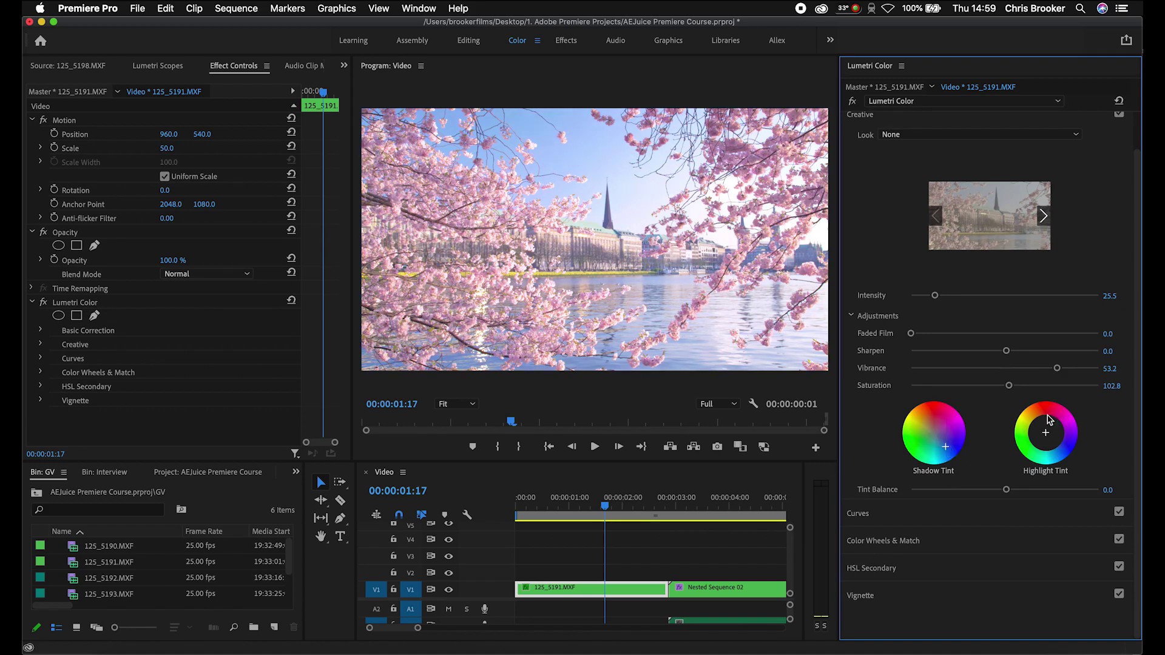
left_click_drag(1046, 429, 1042, 423)
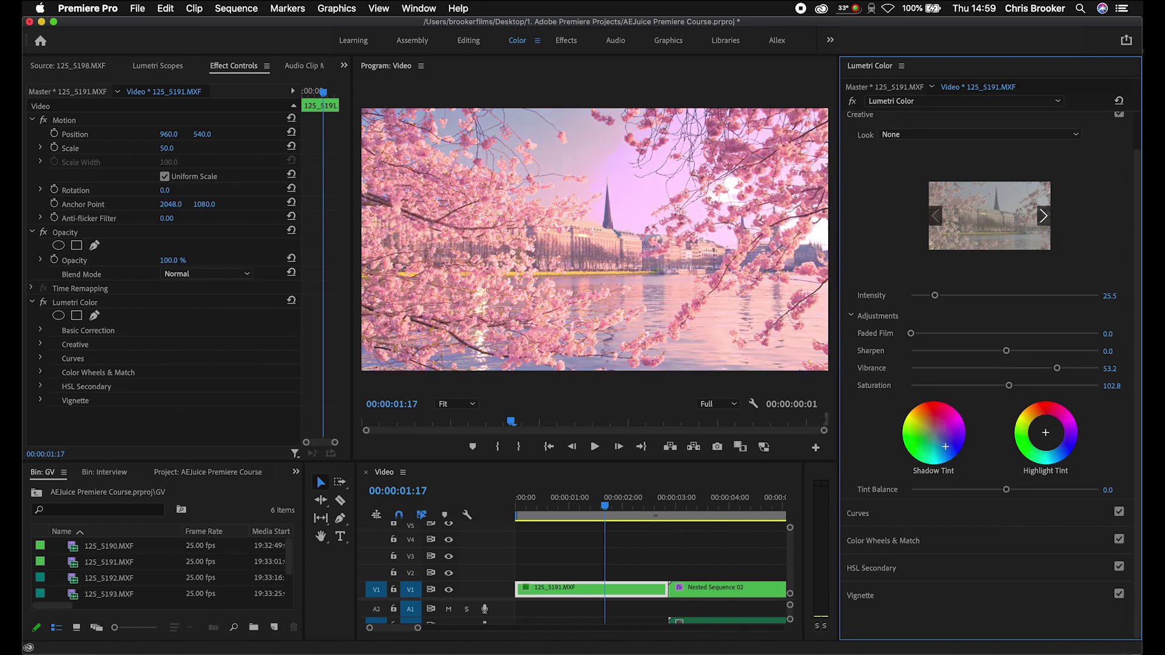
double_click(1041, 419)
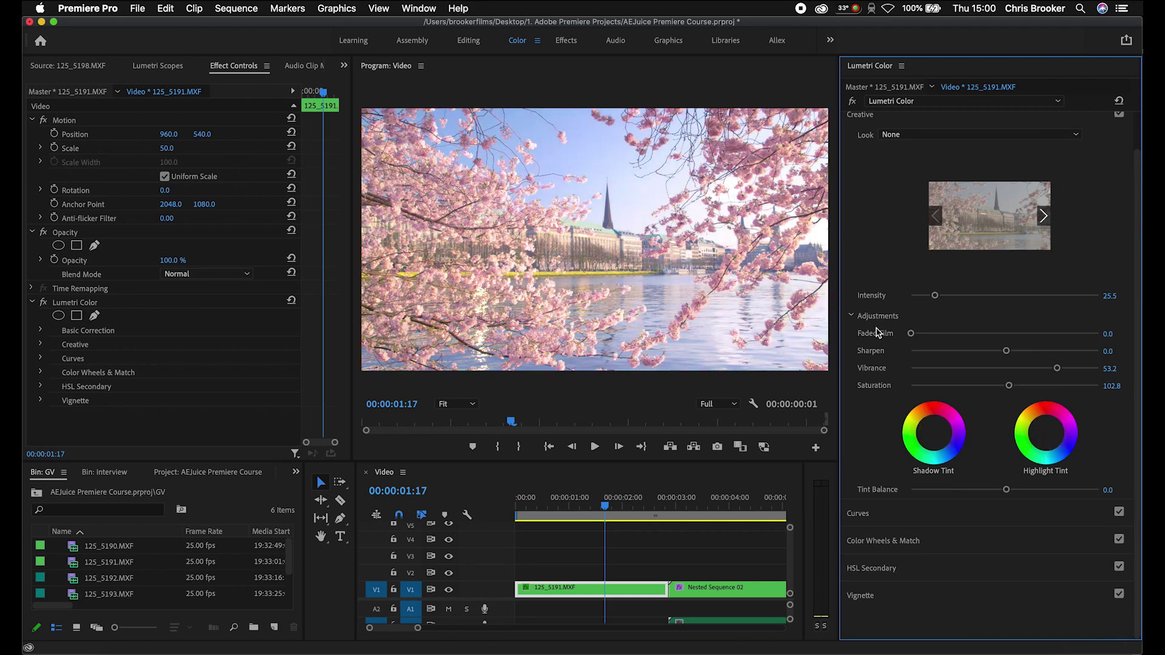
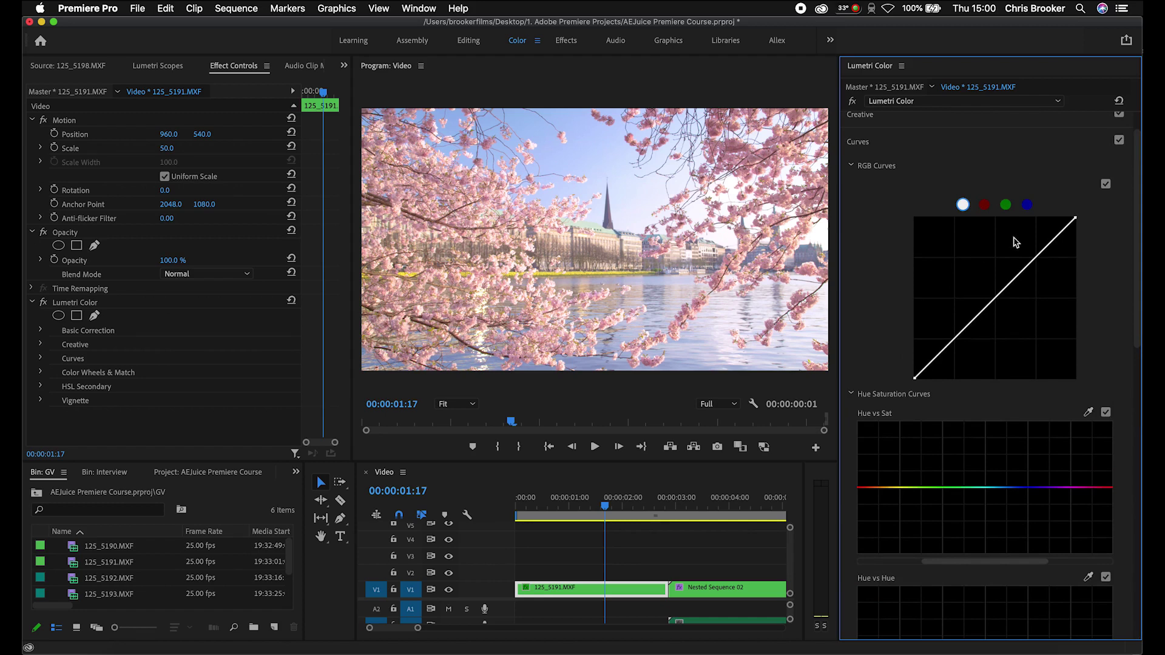
Look through the red, green and blue channels of the RGB Curves and return to the red channel
left_click(984, 205)
left_click(1006, 204)
left_click(1027, 205)
left_click(983, 206)
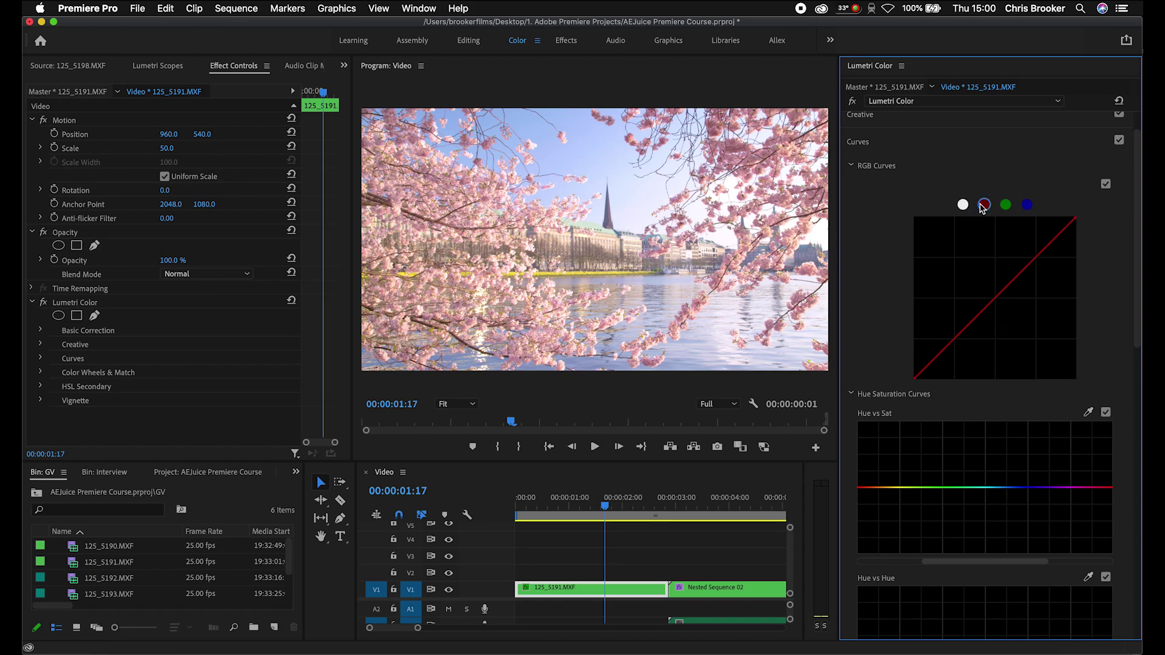
Try opposite saturation shifts on green and blue points of the Hue vs Sat curve, and undo the shifts
scroll(900, 249, "down", 5)
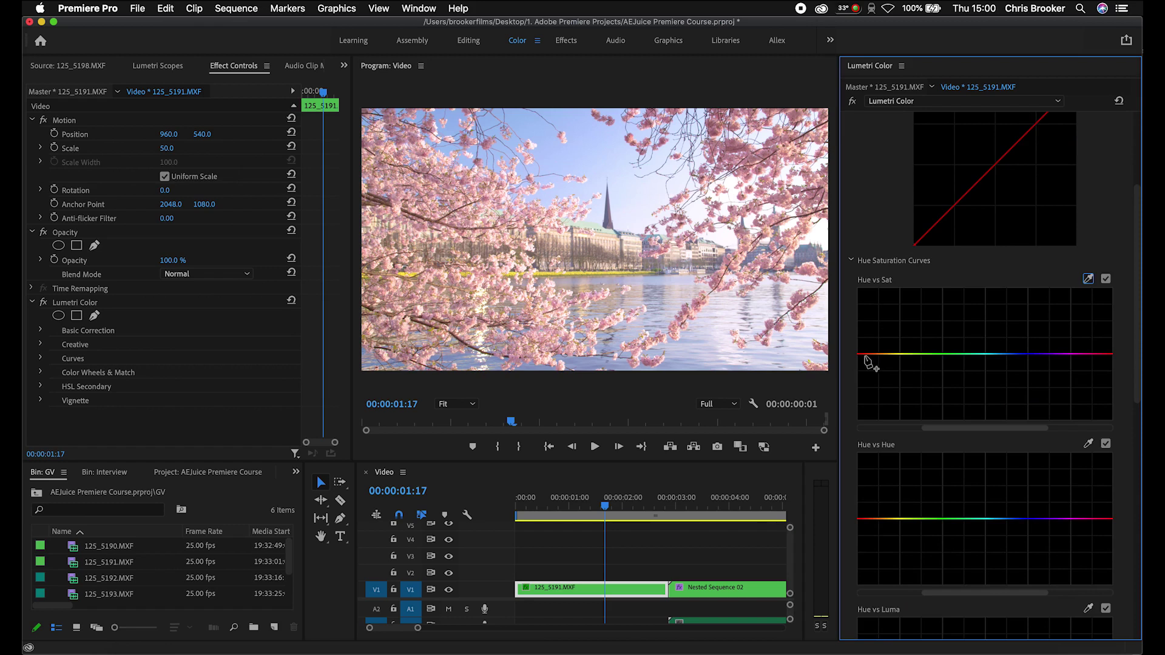
left_click(962, 356)
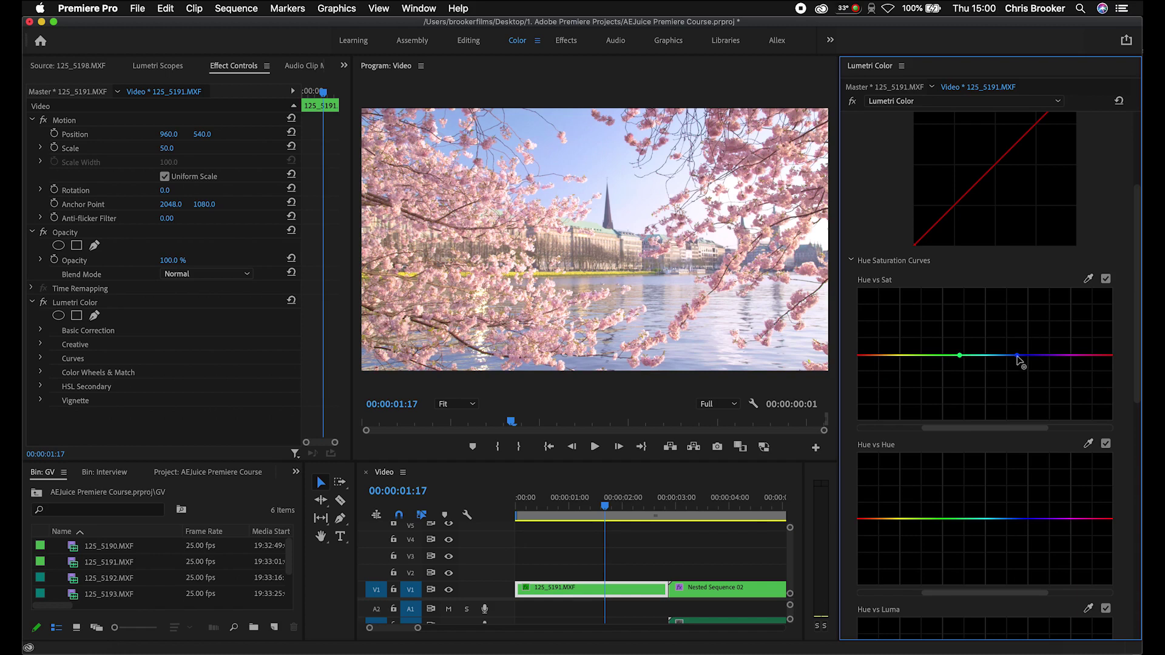
left_click_drag(1017, 356, 1018, 292)
left_click_drag(960, 355, 958, 412)
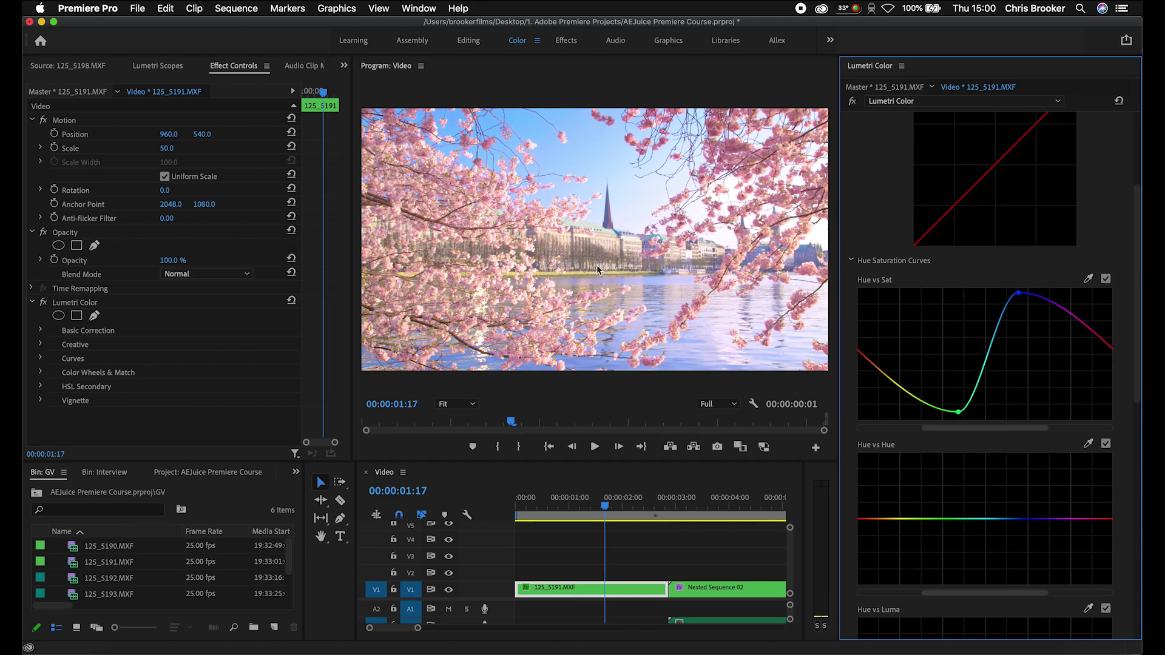
left_click_drag(958, 412, 1018, 432)
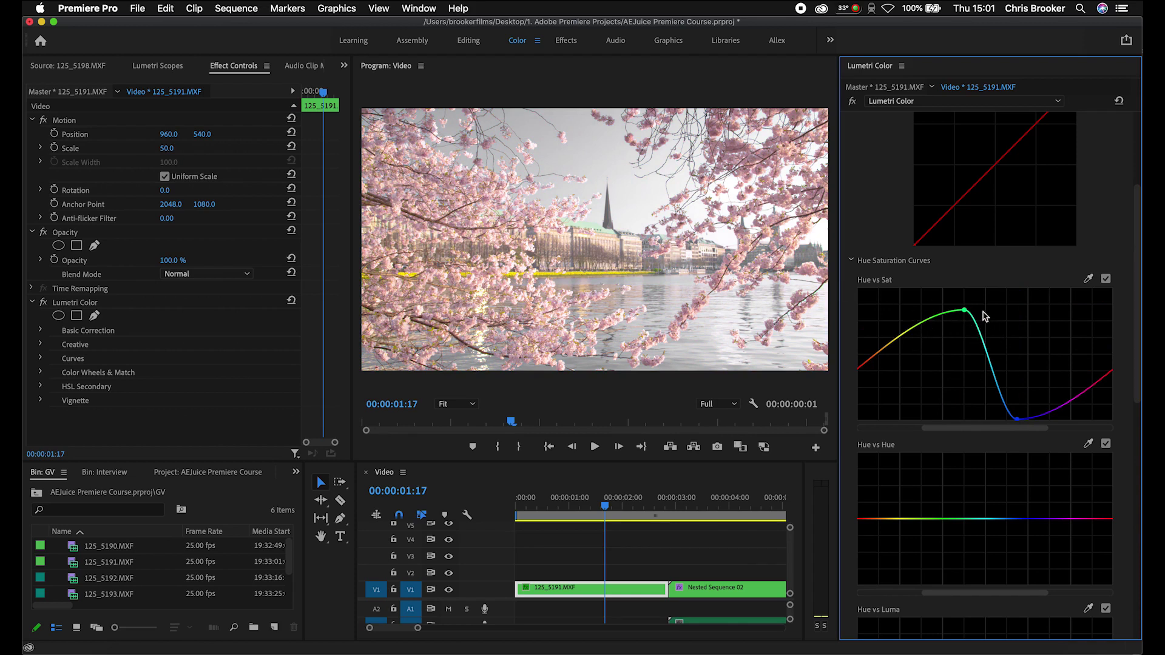
key("super+z")
key("super+z")
key("super+z")
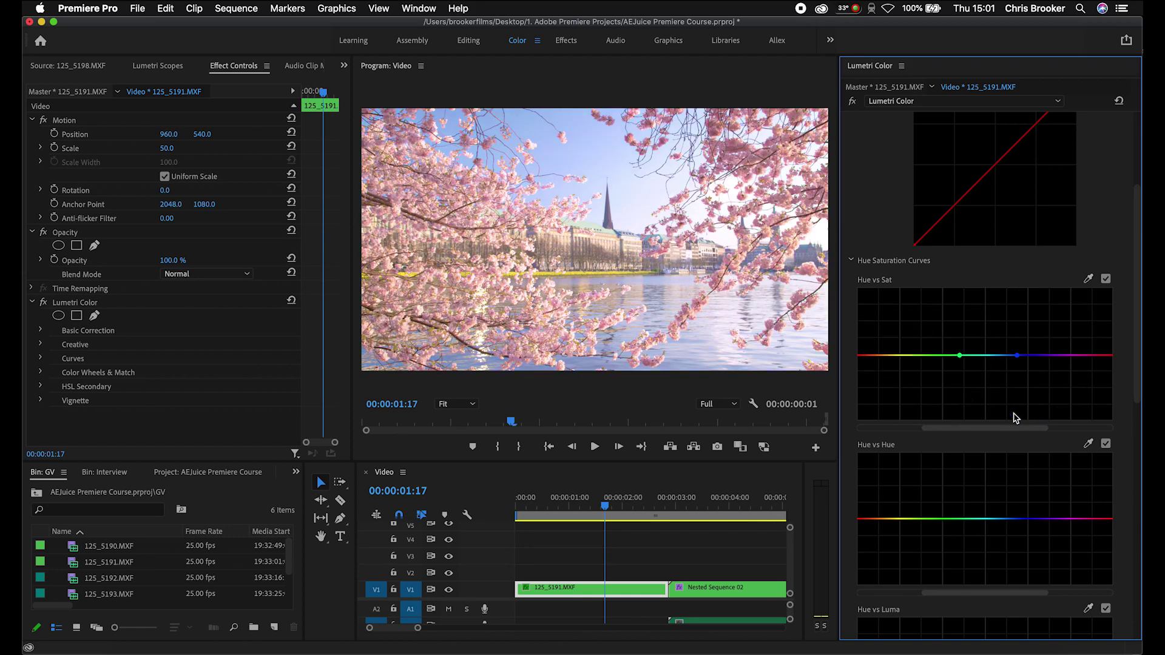
Add blue and green points to the Hue vs Hue curve, try raising the green point, and reset it
scroll(885, 445, "down", 3)
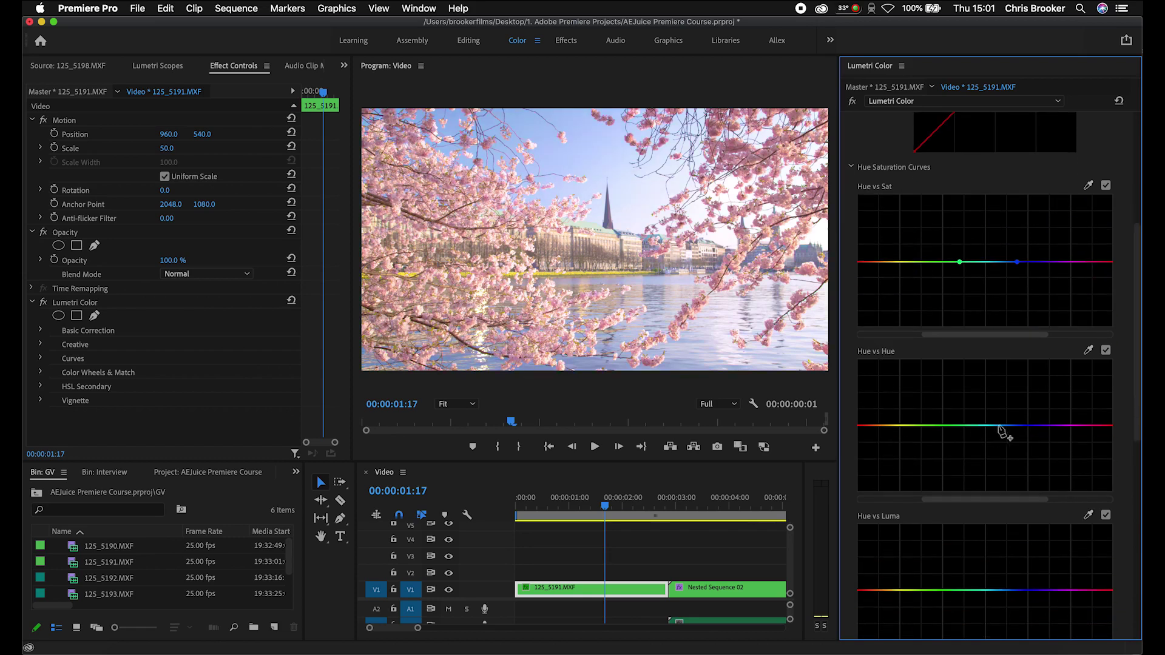
left_click(1025, 425)
left_click(947, 425)
left_click_drag(947, 427, 951, 369)
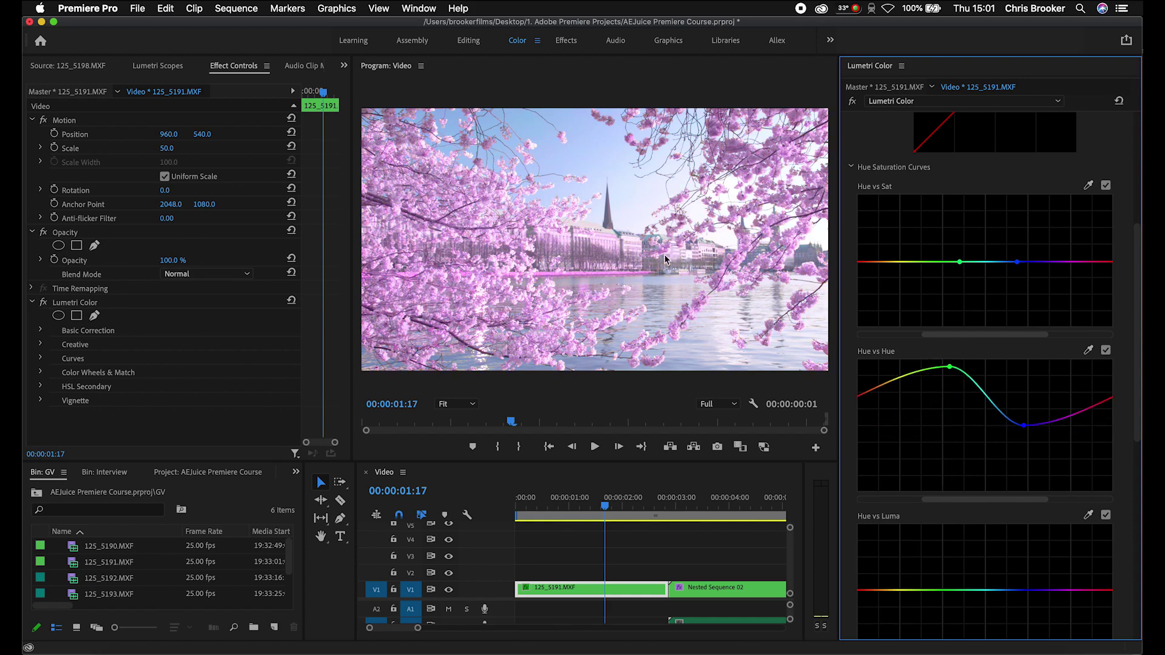
double_click(937, 375)
Try a green point on the Hue vs Luma curve, and look over the Luma vs Sat and Sat vs Sat curves
scroll(944, 432, "down", 5)
left_click(943, 430)
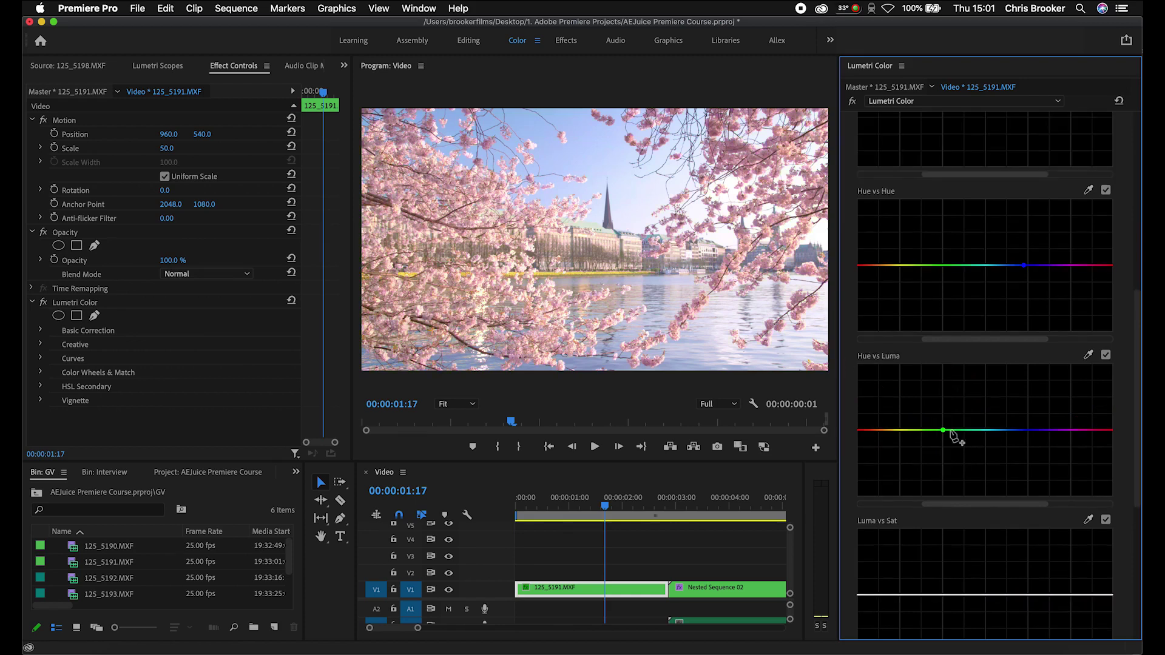
mouse_move(942, 432)
left_mouse_down()
mouse_move(946, 368)
mouse_move(931, 436)
left_mouse_up()
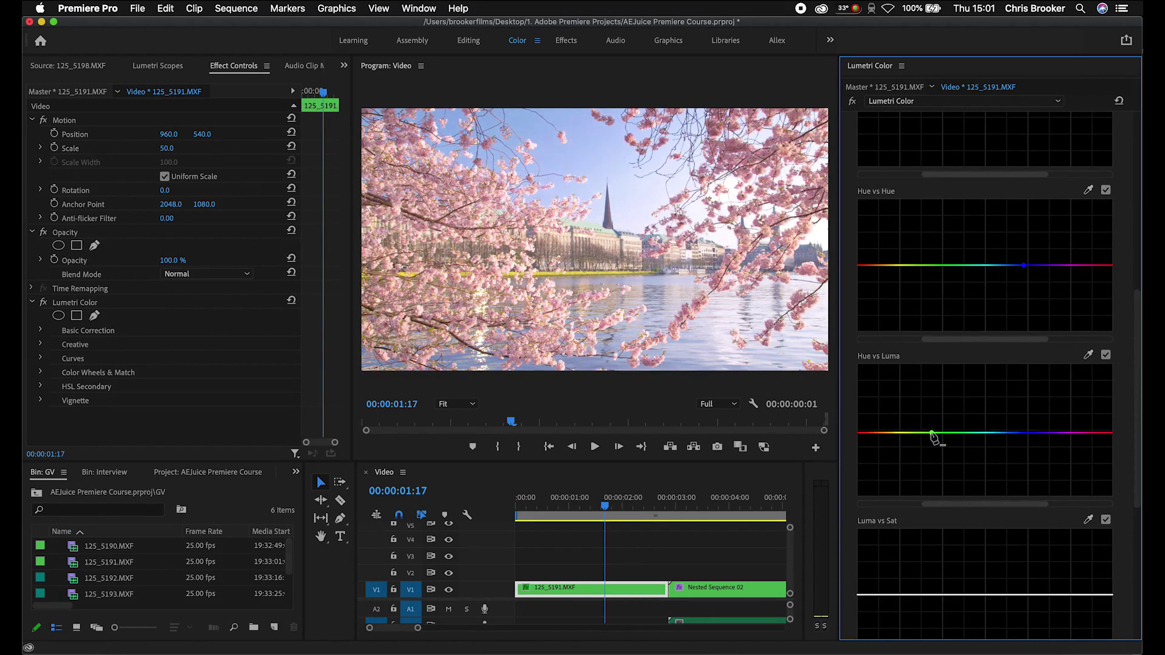
scroll(930, 436, "down", 5)
scroll(894, 448, "down", 4)
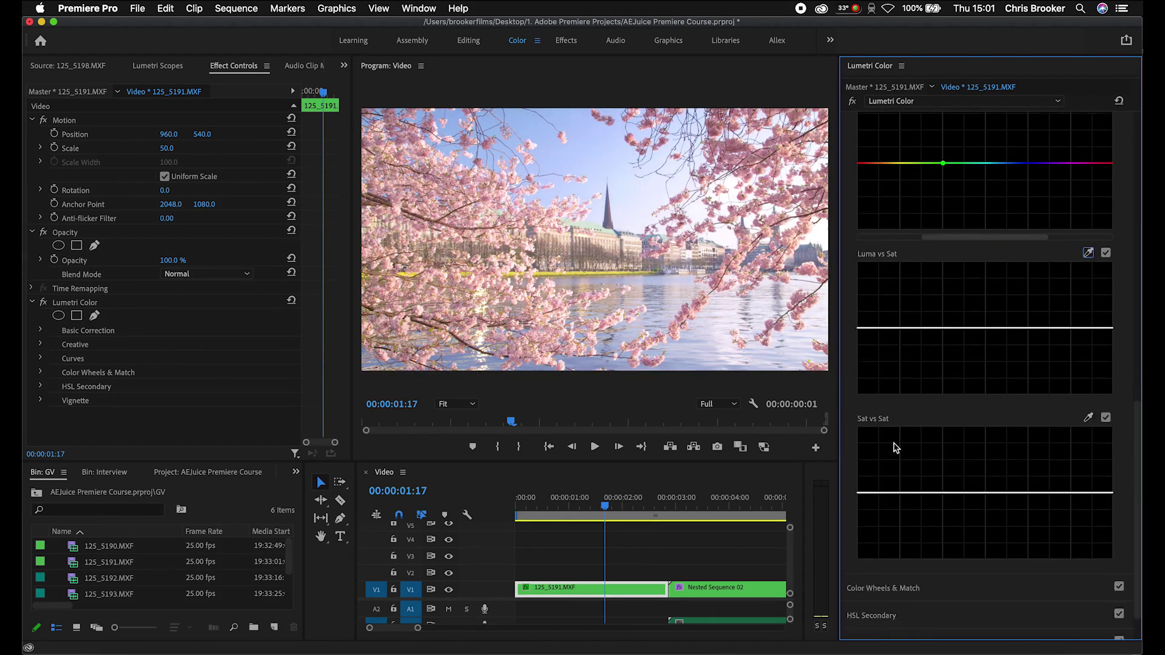
scroll(896, 448, "down", 2)
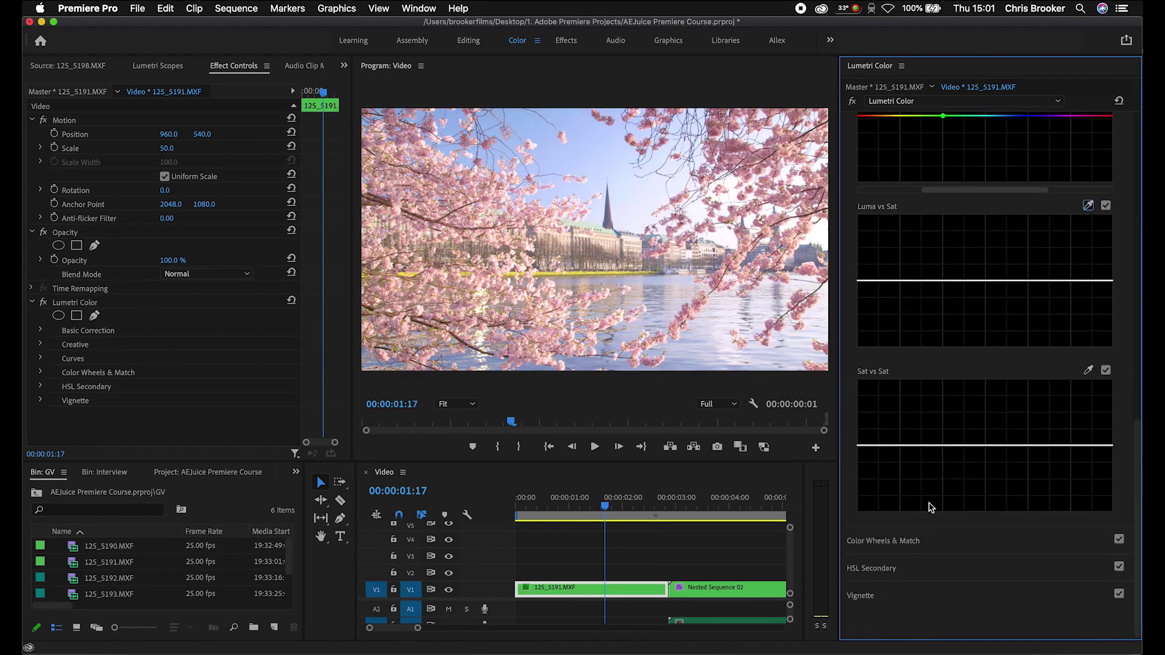
Try a blue-violet tint on the Shadows wheel and red tints on Midtones and Highlights, and undo all three
left_click(904, 538)
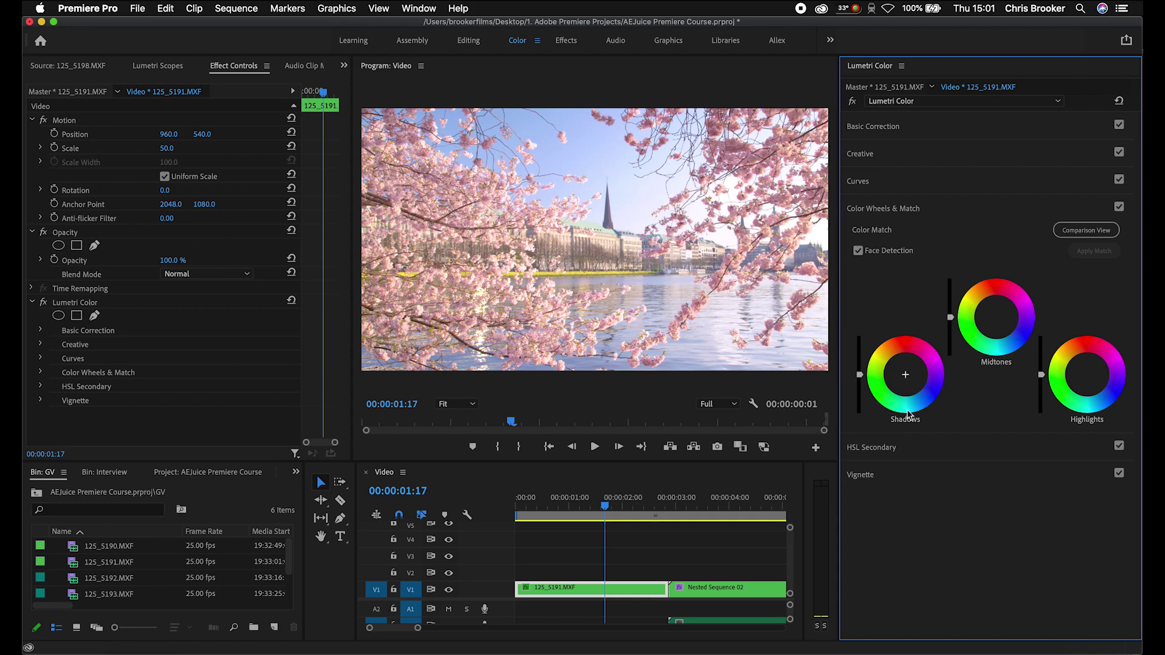
left_click_drag(906, 374, 930, 394)
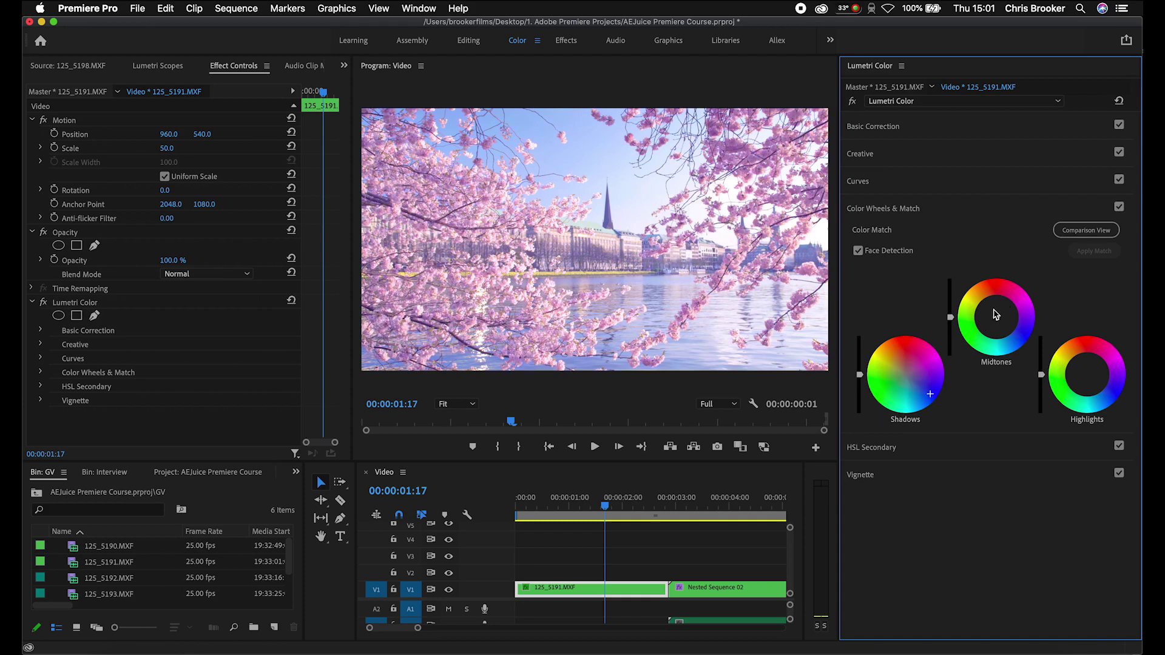
left_click(989, 294)
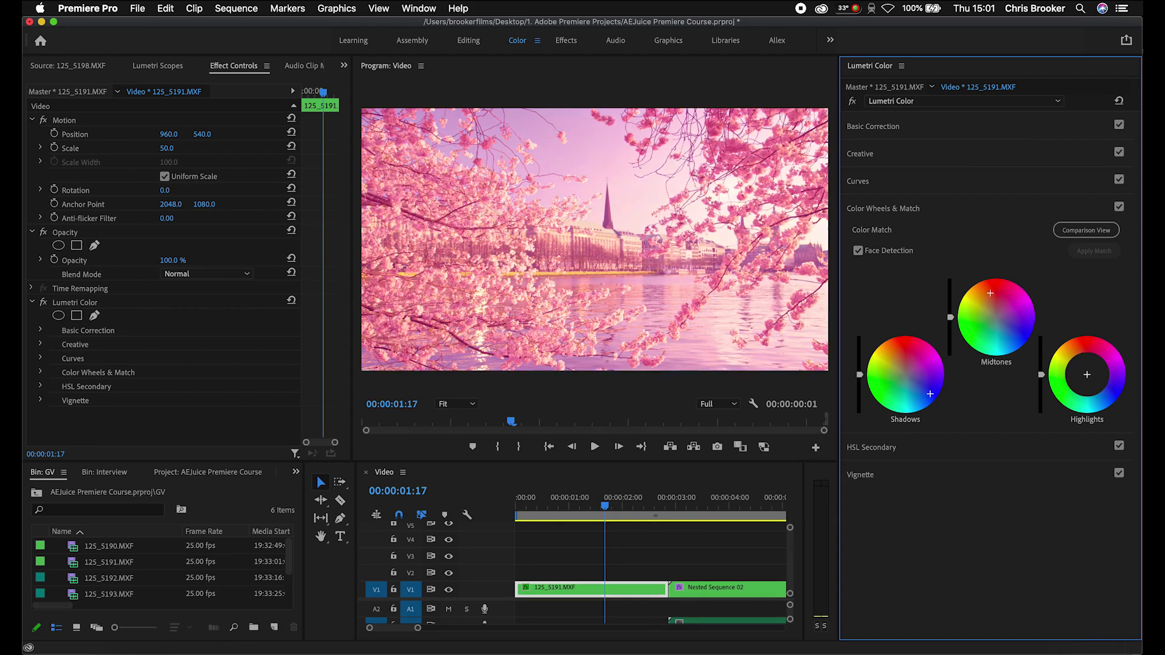
left_click_drag(1087, 375, 1081, 355)
key("super+z")
key("super+z")
key("super+z")
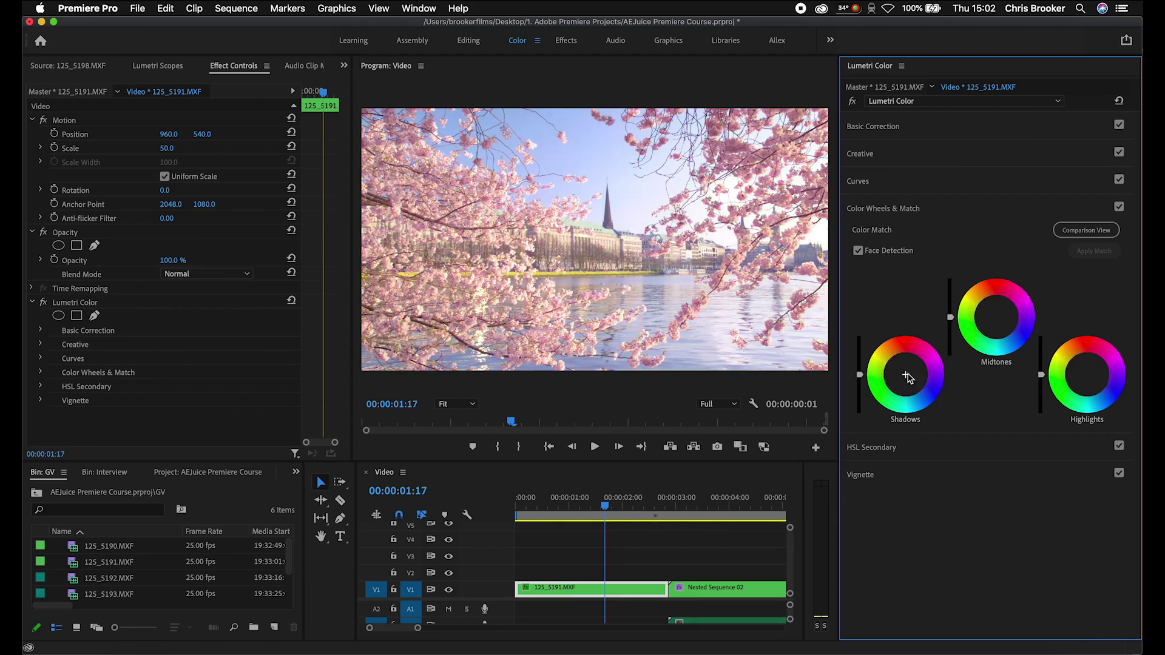
Key the pink blossoms in HSL Secondary, starting from the magenta color preset and shifting its hue range toward red
left_click(880, 448)
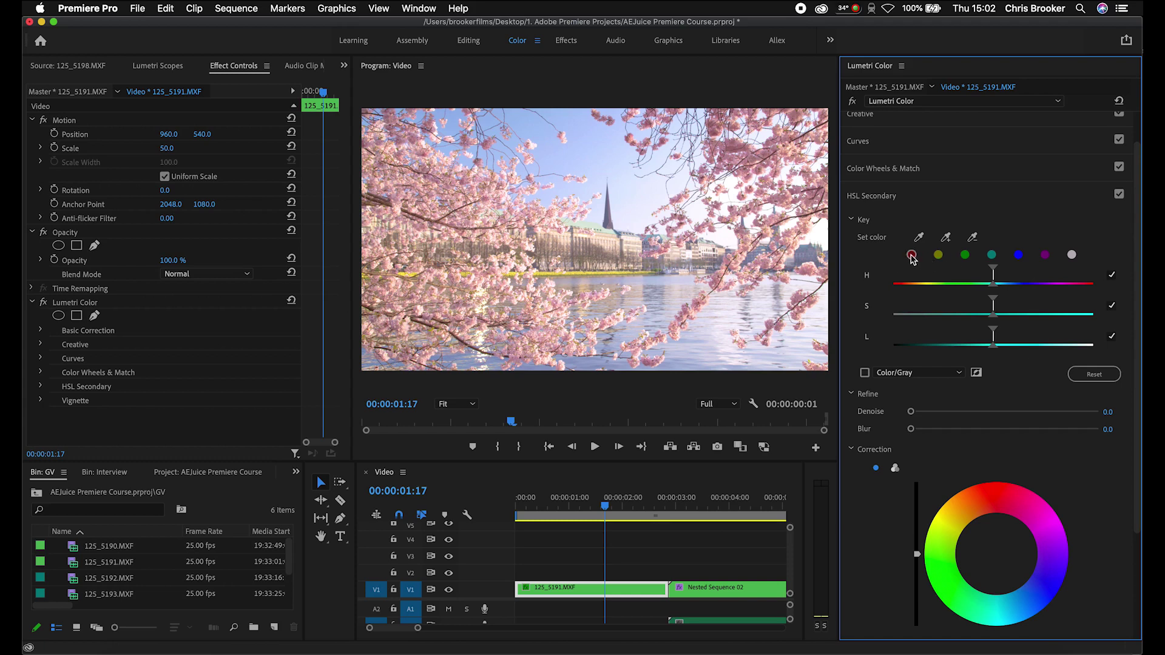
left_click(1048, 258)
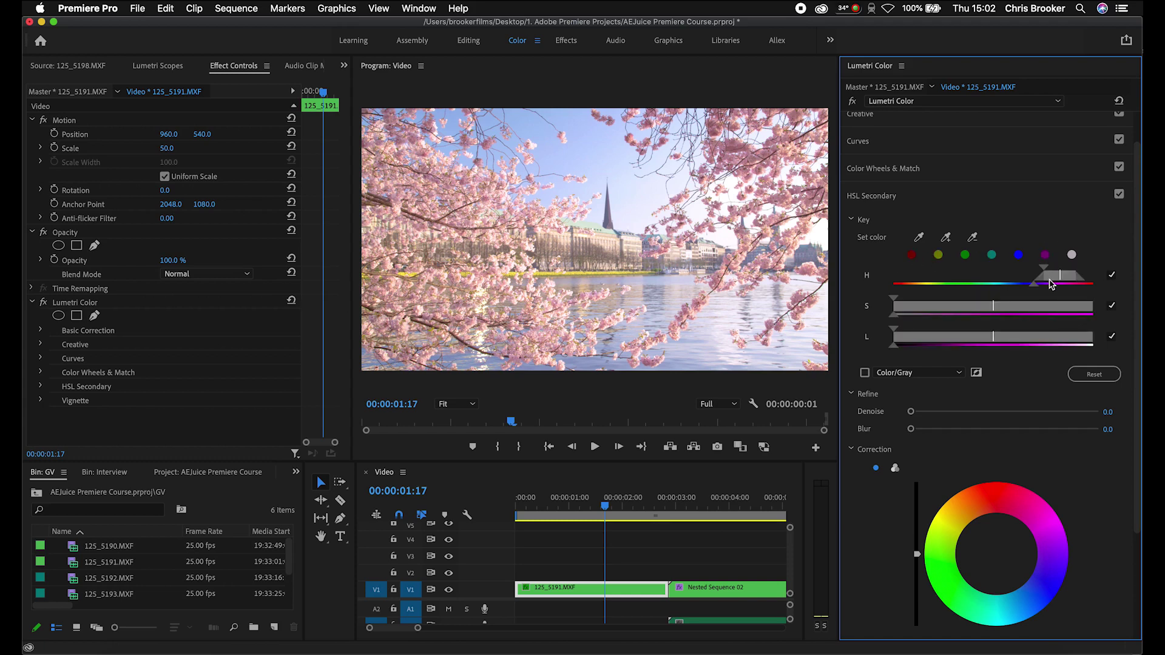
mouse_move(1058, 280)
left_mouse_down()
mouse_move(1045, 283)
mouse_move(1079, 279)
left_mouse_up()
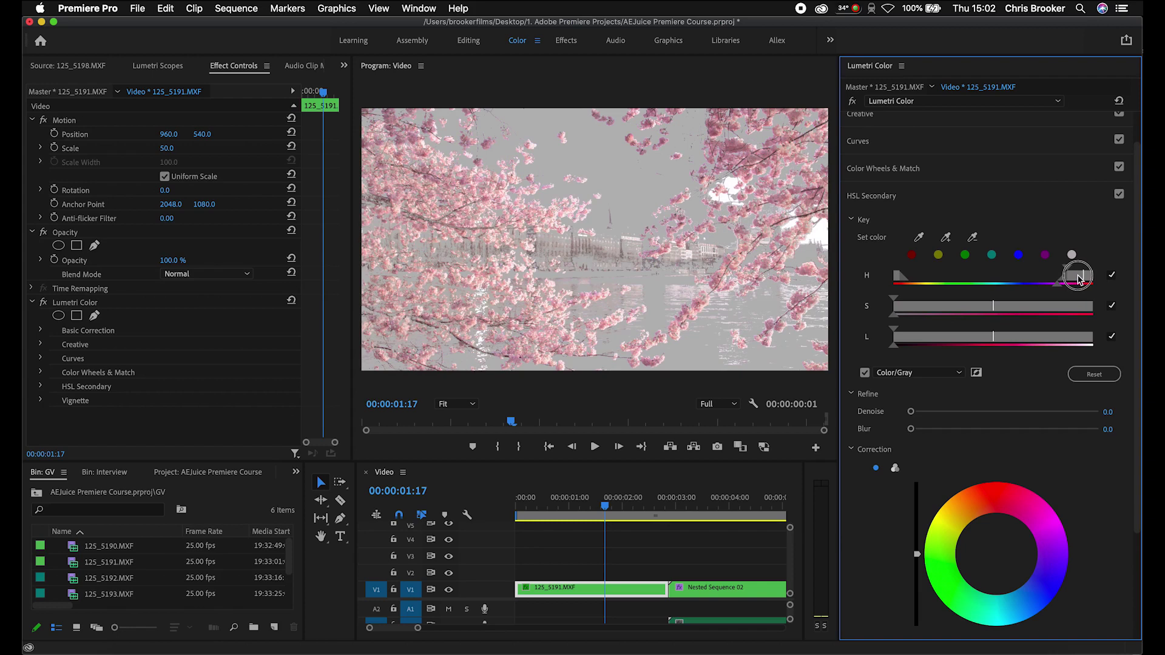
left_click_drag(1079, 278, 1080, 279)
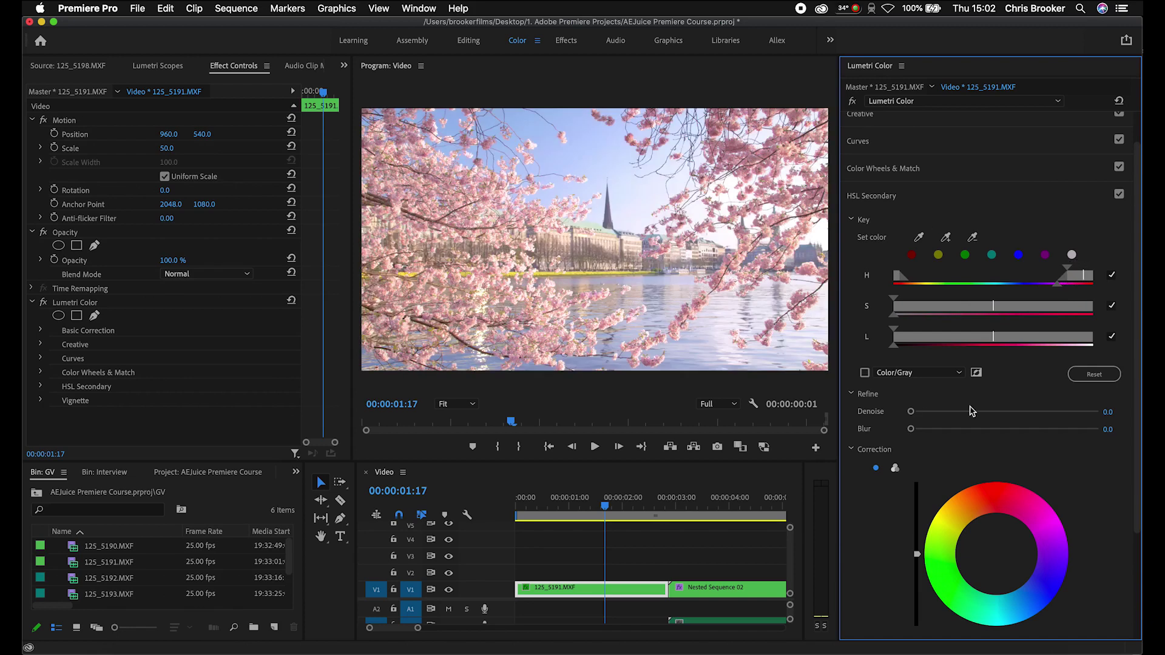
Tint the keyed blossoms yellow-orange and set their correction to Temperature 54.6, Tint 57.4, Contrast 11.3 and Saturation 0
scroll(933, 468, "down", 5)
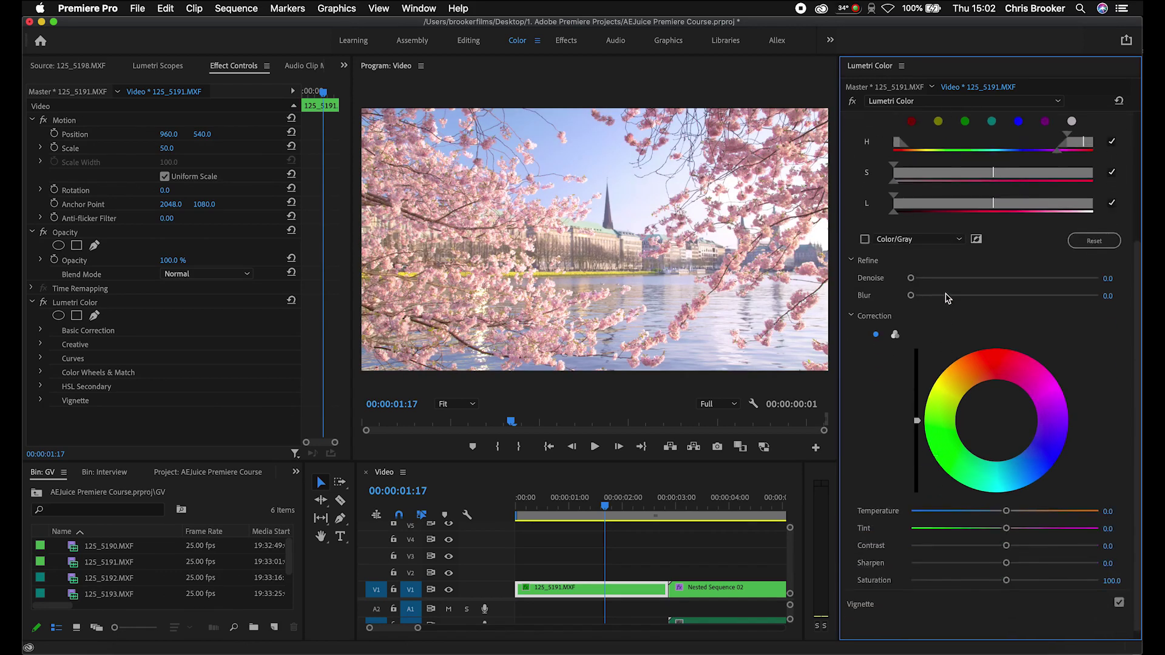
scroll(922, 382, "down", 1)
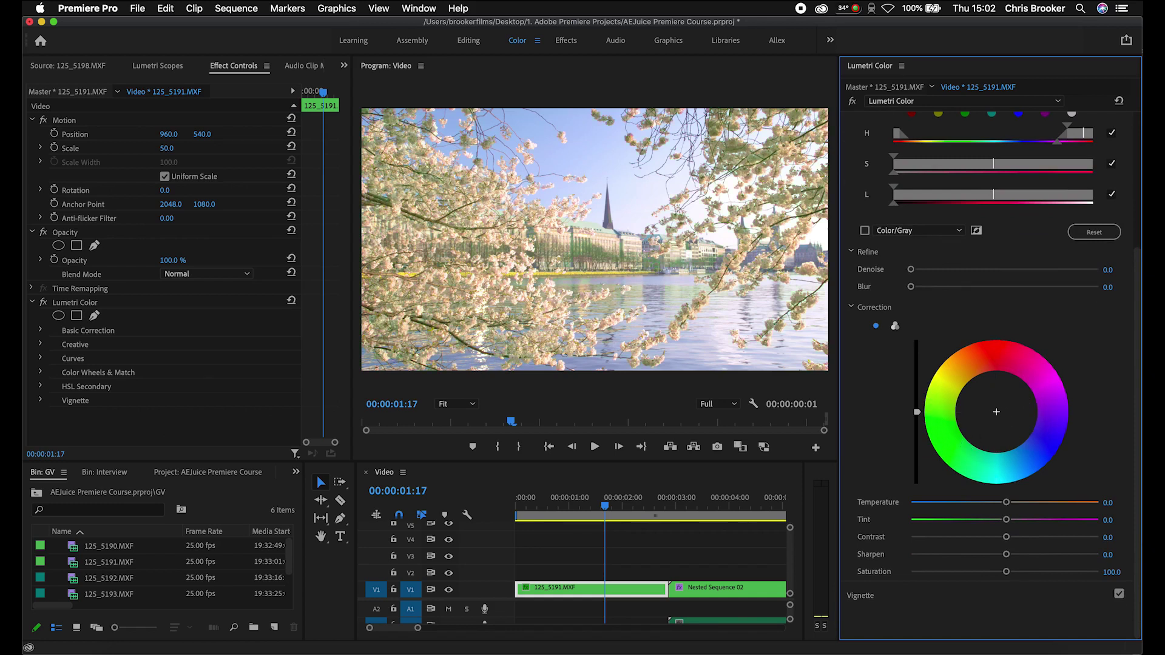
left_click(953, 428)
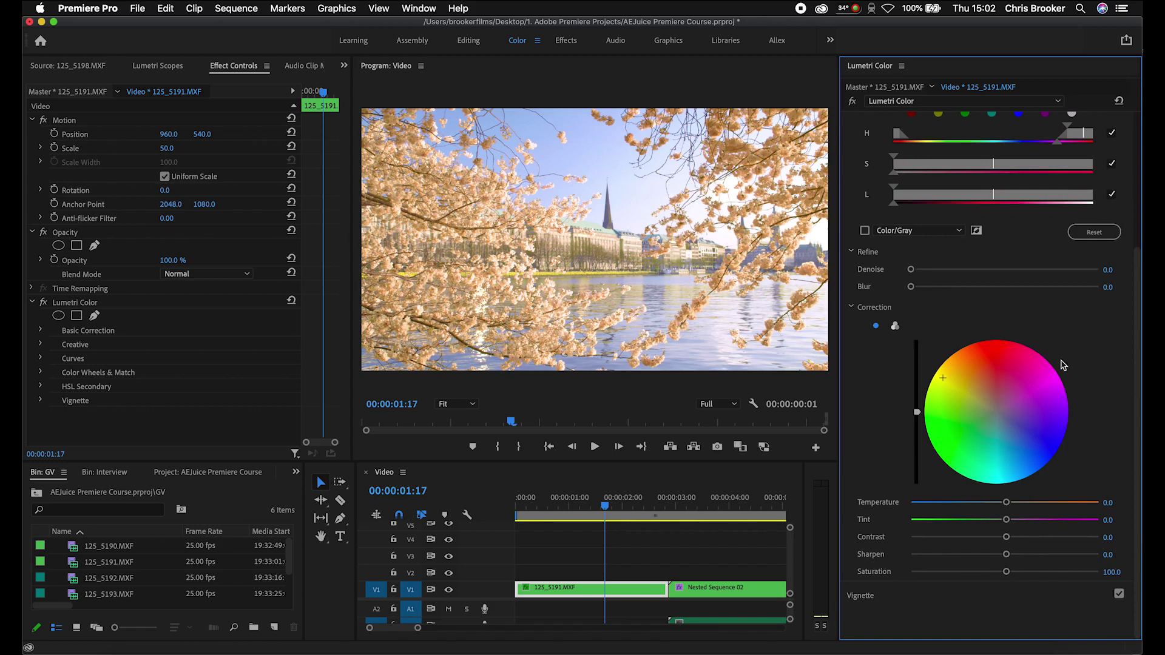
left_click(1053, 452)
left_click(943, 377)
left_click_drag(1013, 506, 1017, 537)
left_click_drag(1006, 576, 830, 578)
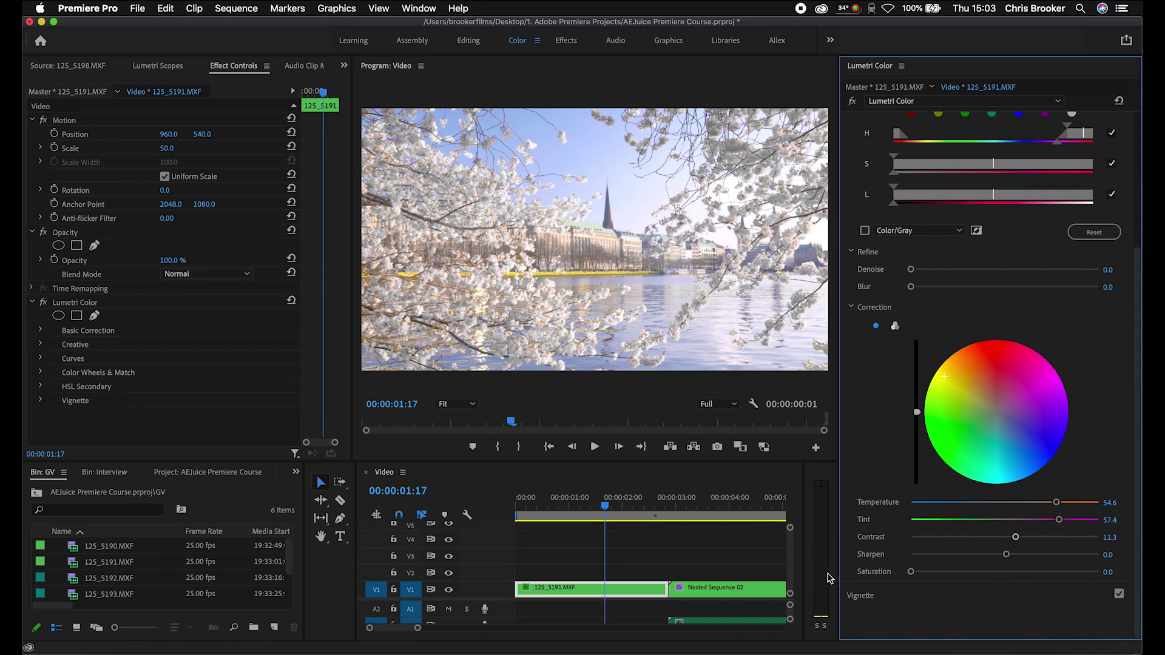
Maximize the program monitor frame to examine the white blossoms, and restore the workspace layout
left_click(678, 275)
left_click(419, 8)
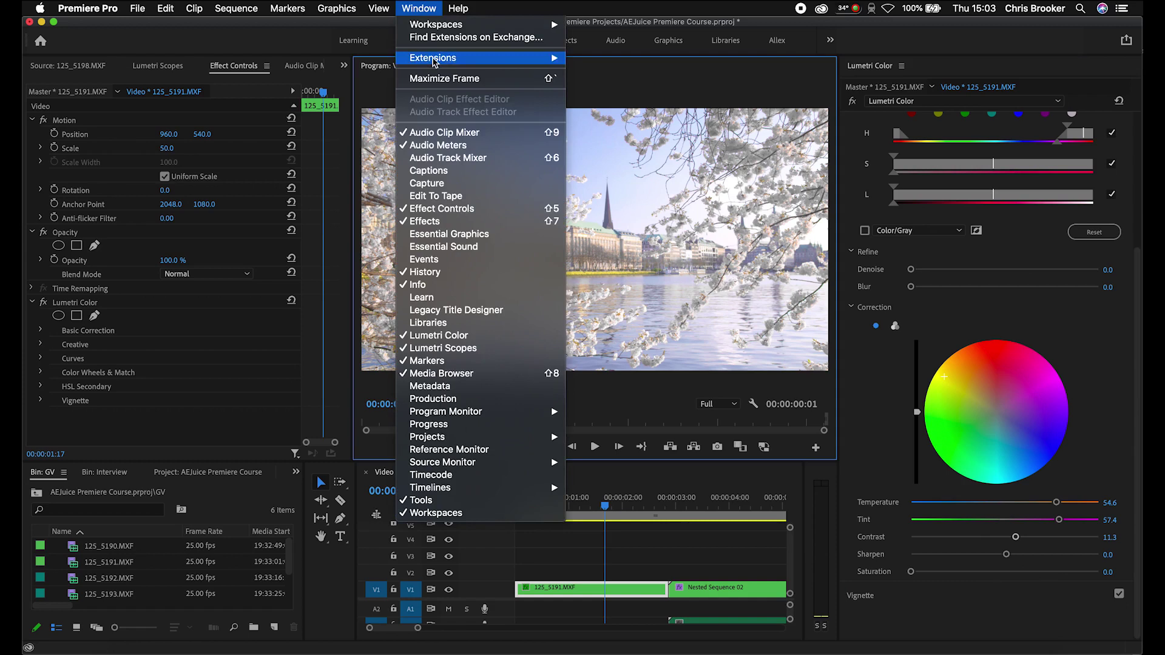
left_click(441, 78)
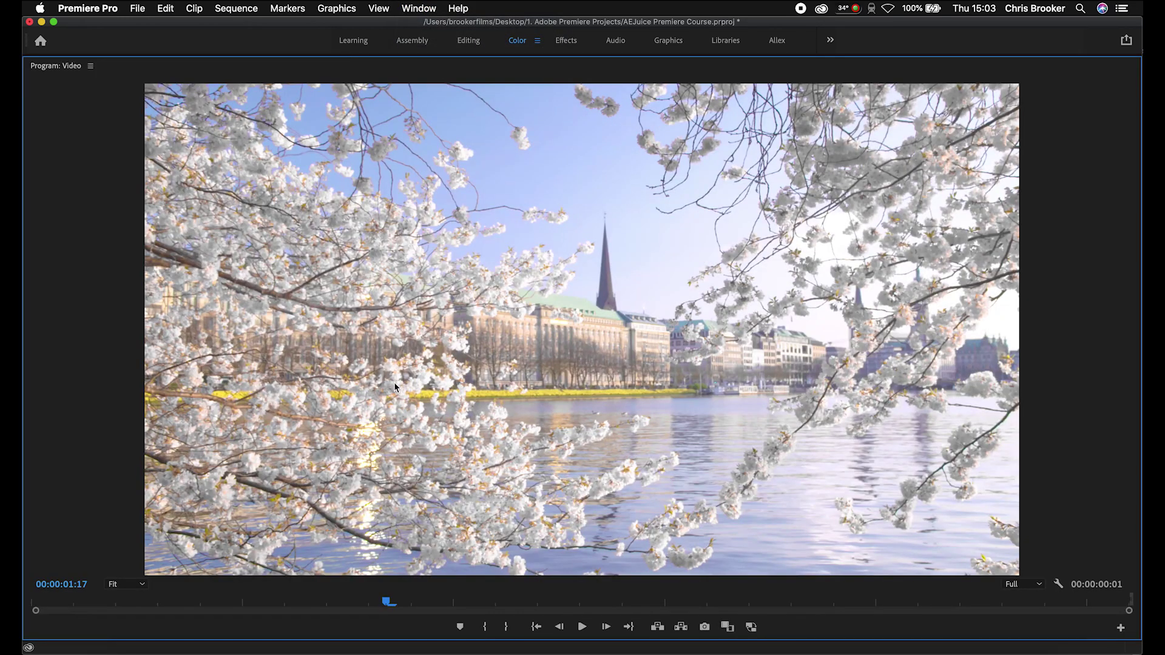
left_click(418, 8)
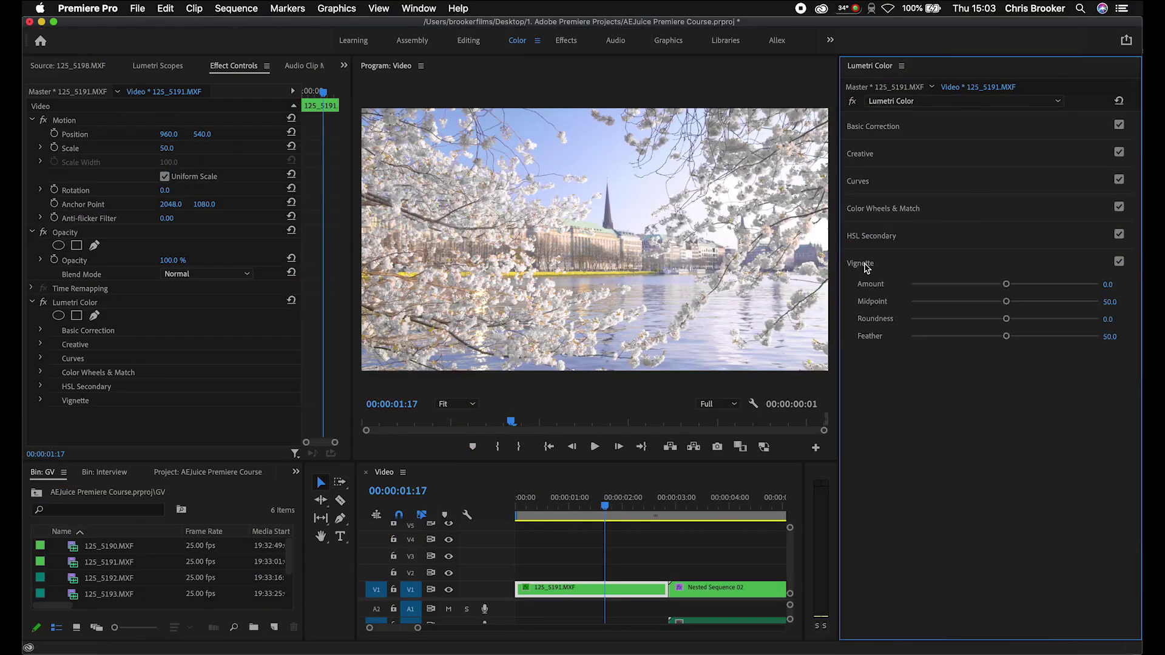
Add a dark vignette with Amount -2.4, Midpoint 15.2, Roundness 75.2 and Feather 100
left_click_drag(1007, 284, 925, 283)
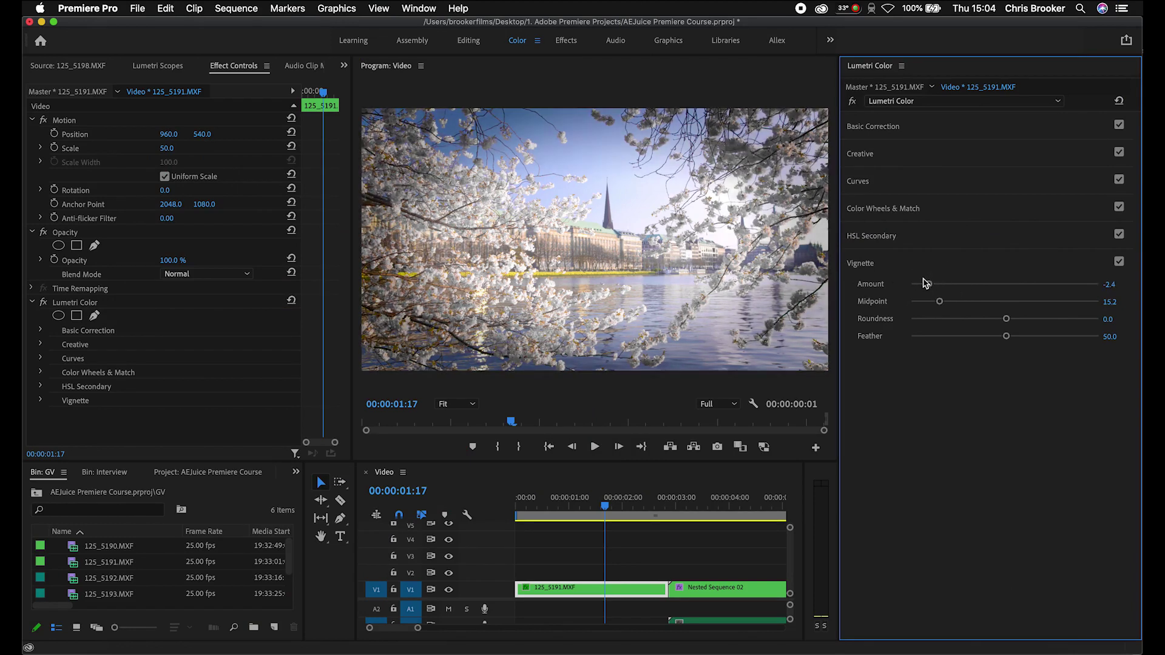
left_click_drag(1034, 321, 1074, 309)
left_click_drag(1006, 336, 1132, 360)
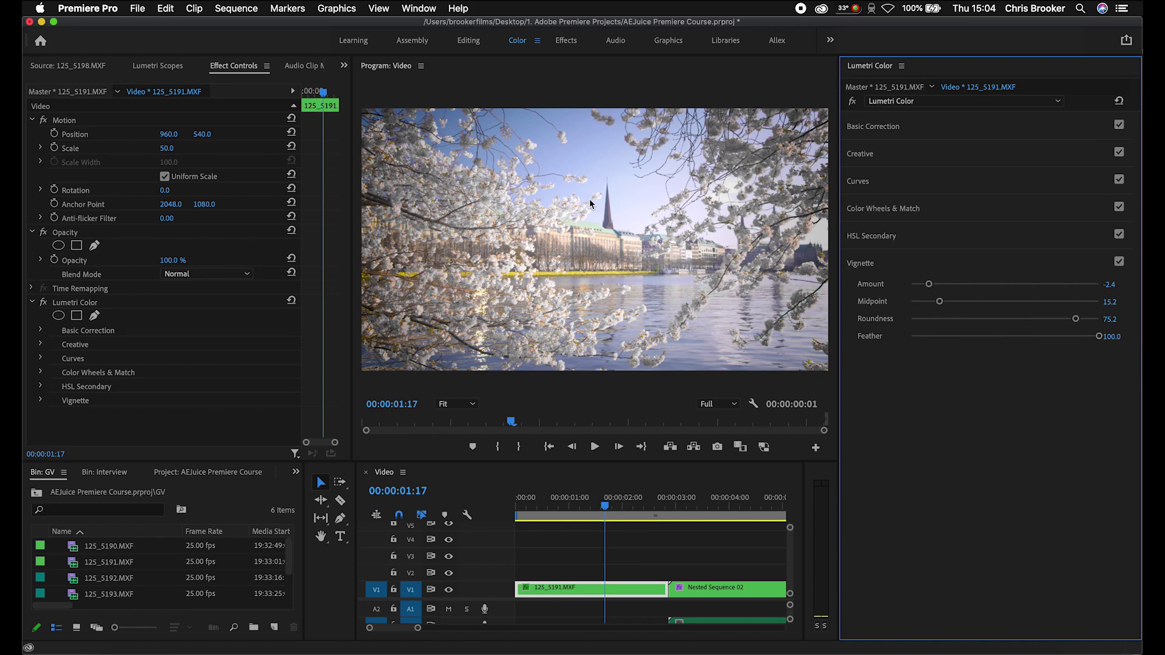
Check the look of Nested Sequence 02 on the timeline, and return to clip 125_5191.MXF at 00:00:01:19
left_click(656, 511)
left_click_drag(656, 512, 724, 513)
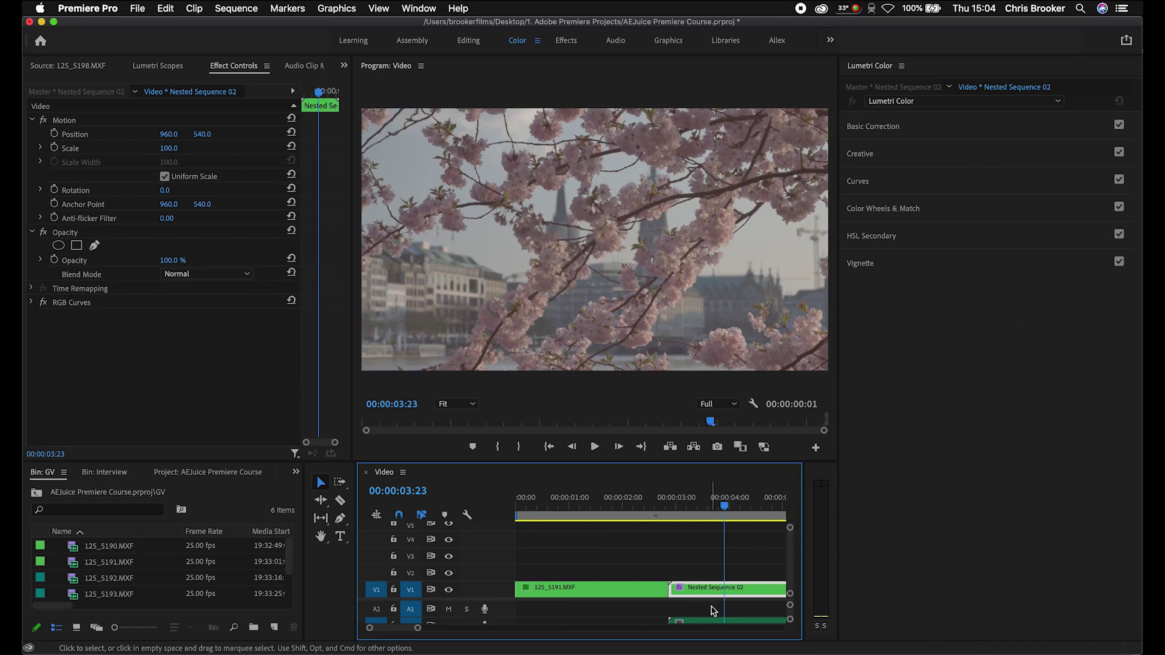
left_click(612, 588)
left_click_drag(672, 505, 610, 505)
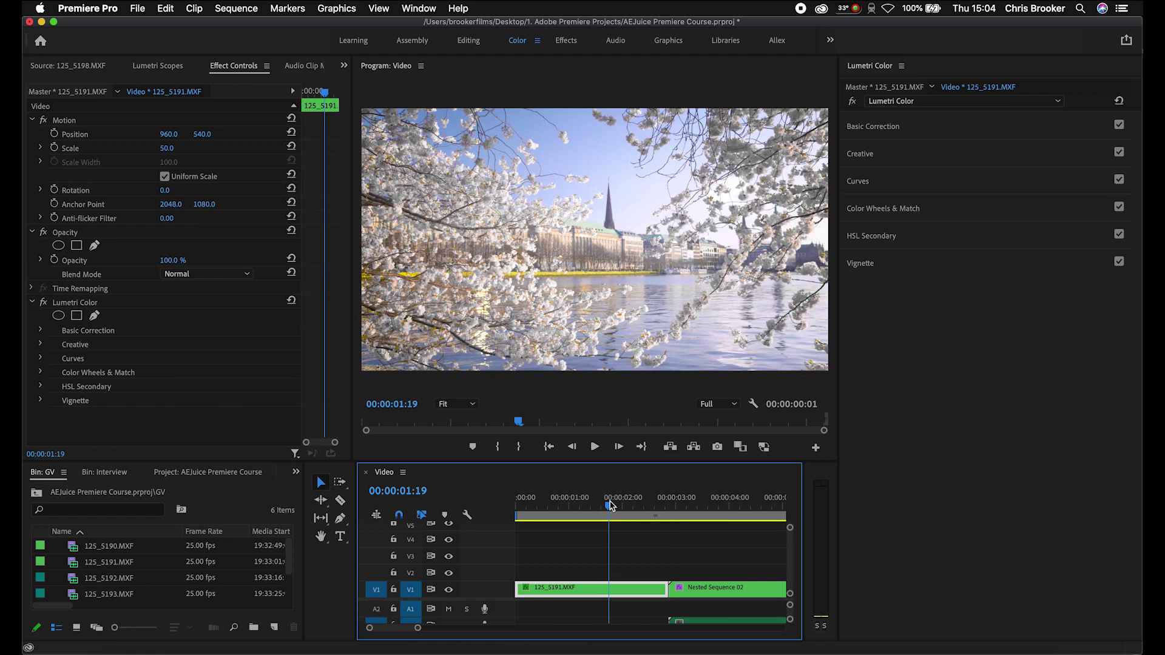
Copy the Lumetri Color effect from clip 125_5191.MXF and paste it onto Nested Sequence 02
left_click(84, 305)
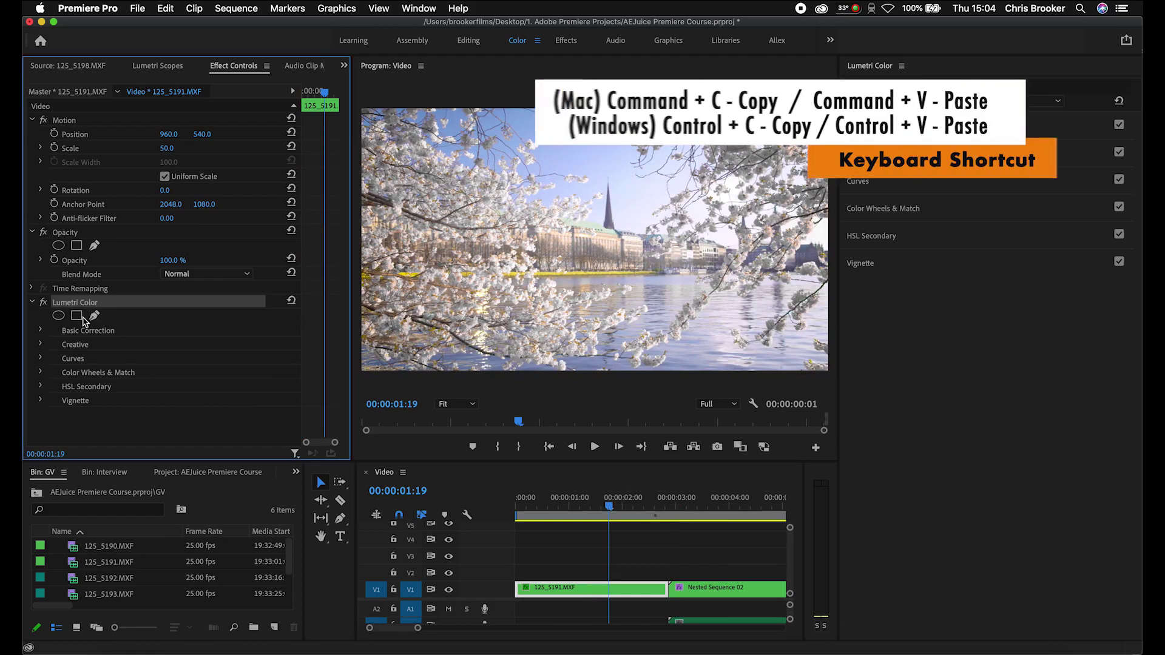
left_click(680, 503)
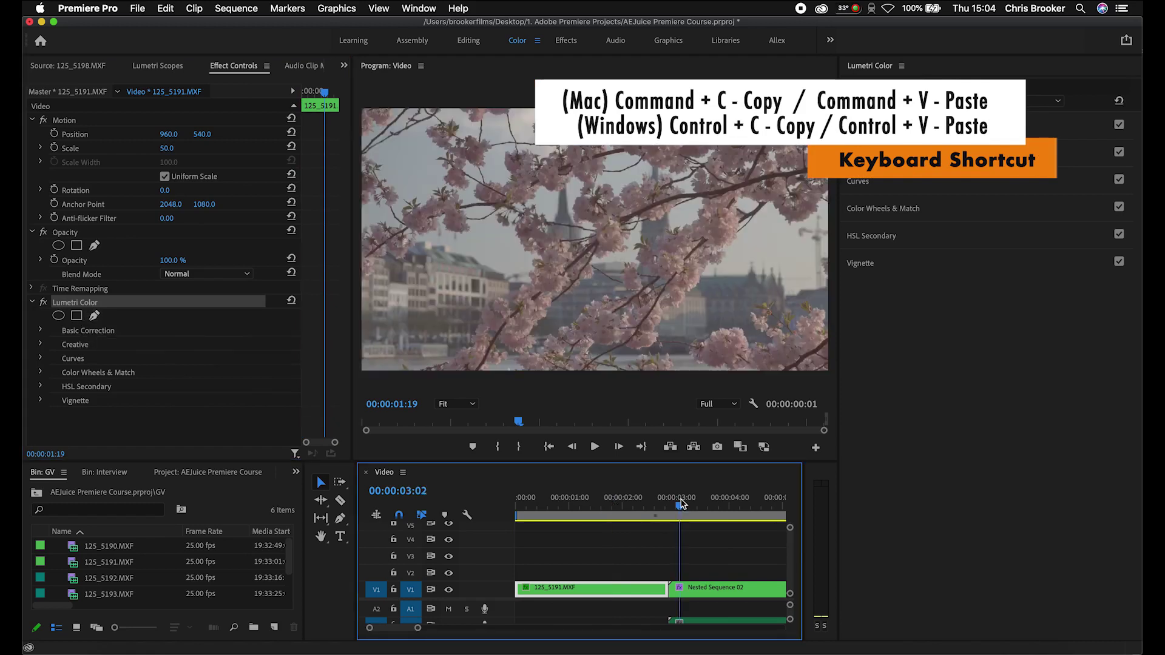
left_click(702, 584)
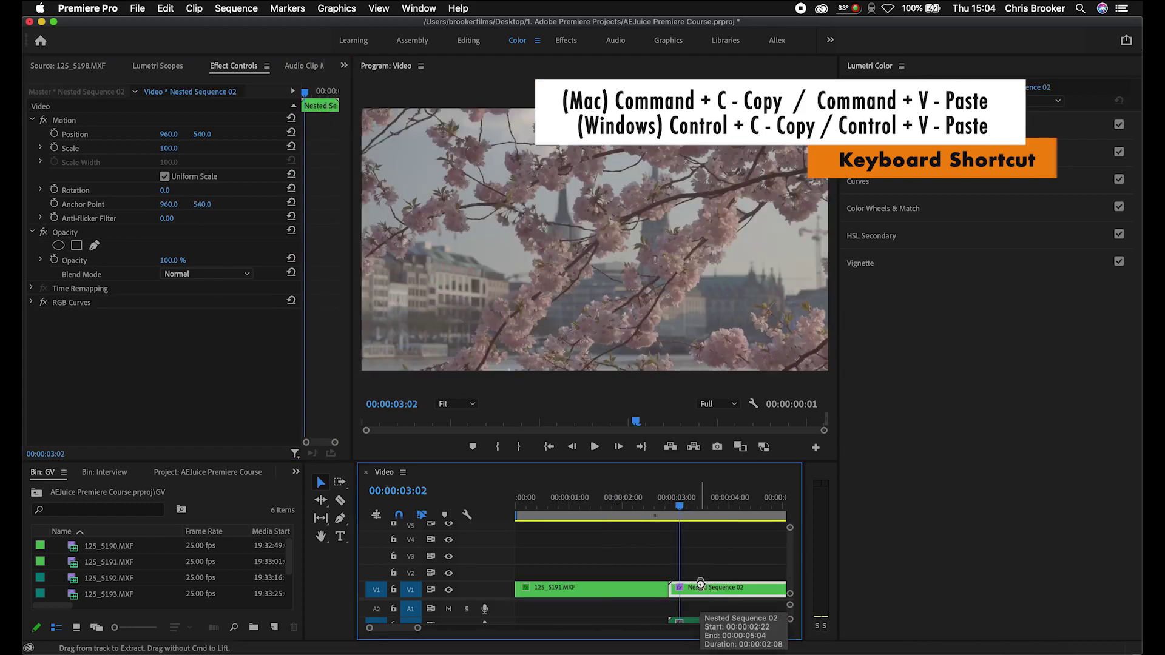
key("super+v")
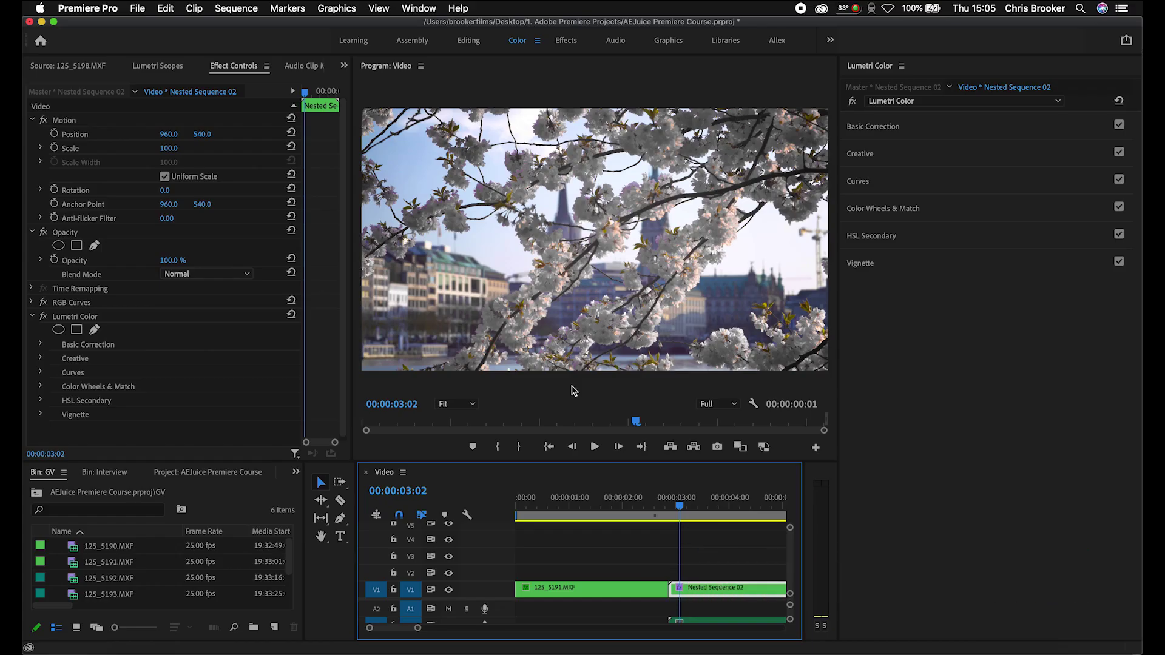
Remove the Lumetri Color effect from Nested Sequence 02 and from clip 125_5191.MXF
key("minus")
key("minus")
key("minus")
left_click(65, 317)
key("Delete")
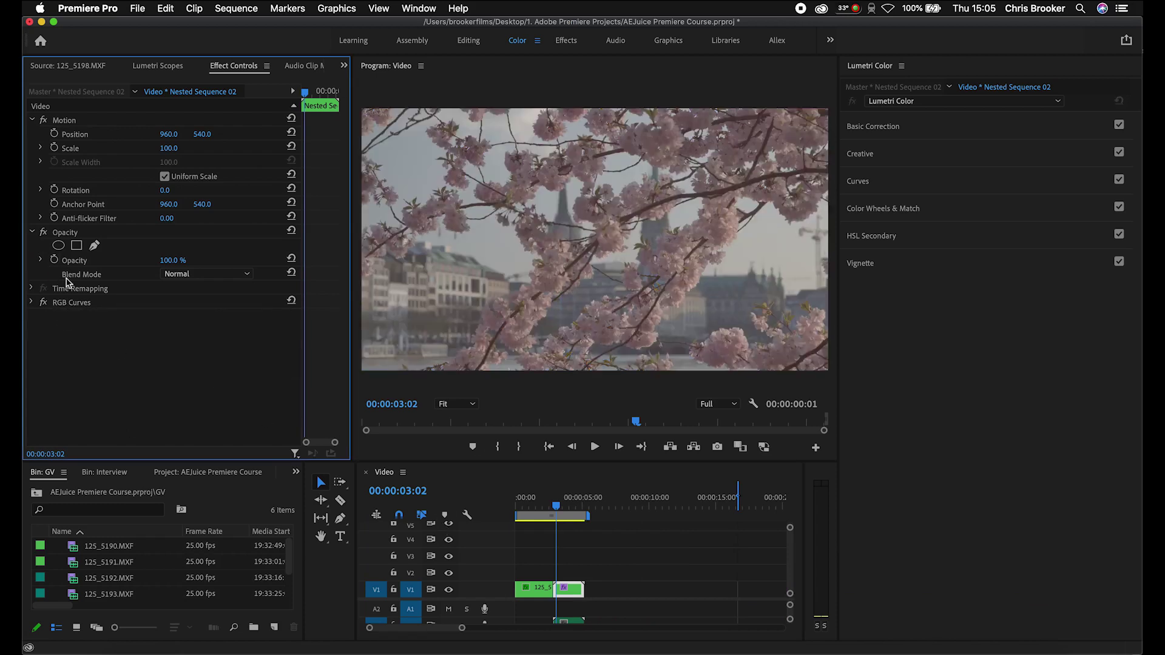
left_click(534, 588)
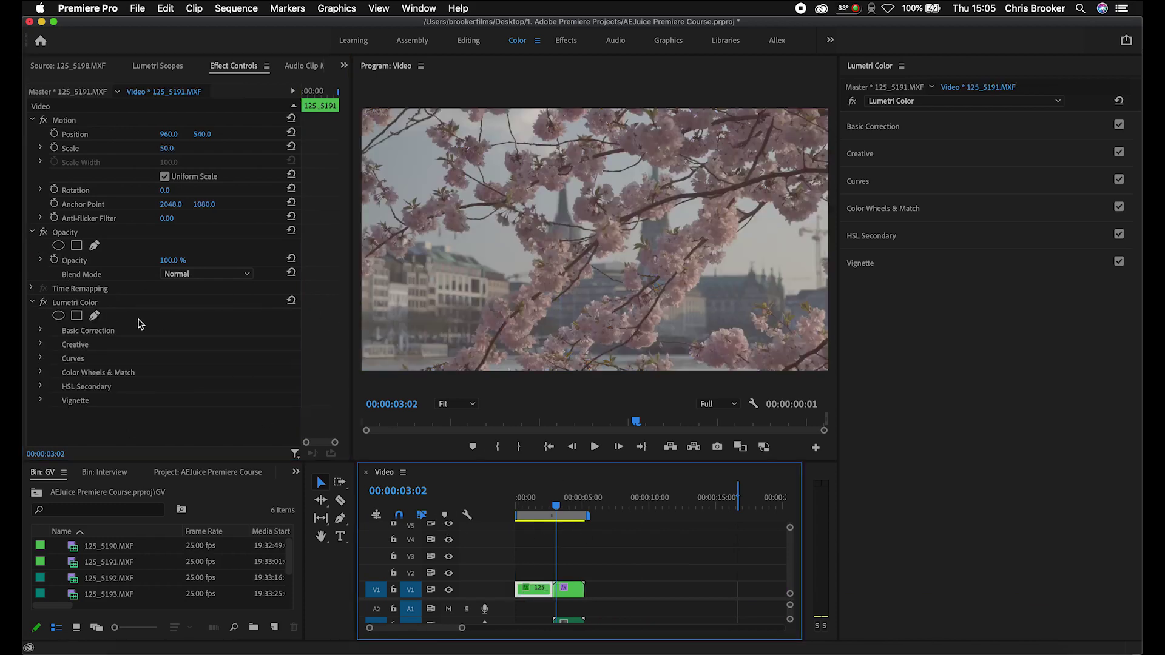
left_click(100, 303)
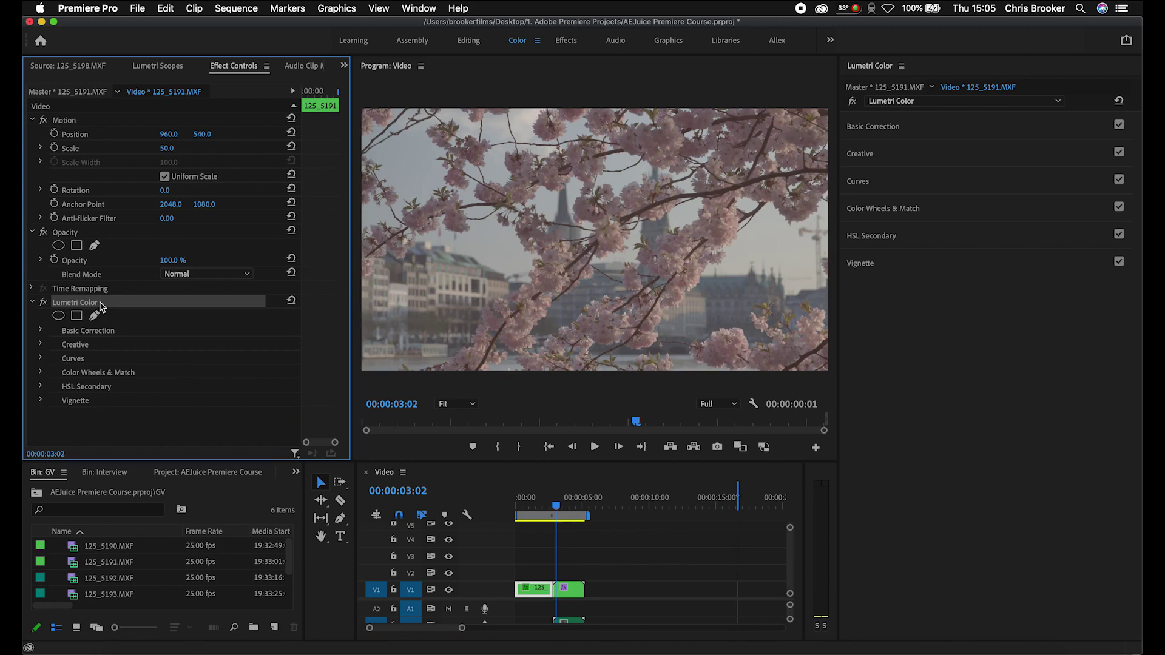
key("Delete")
left_click(525, 499)
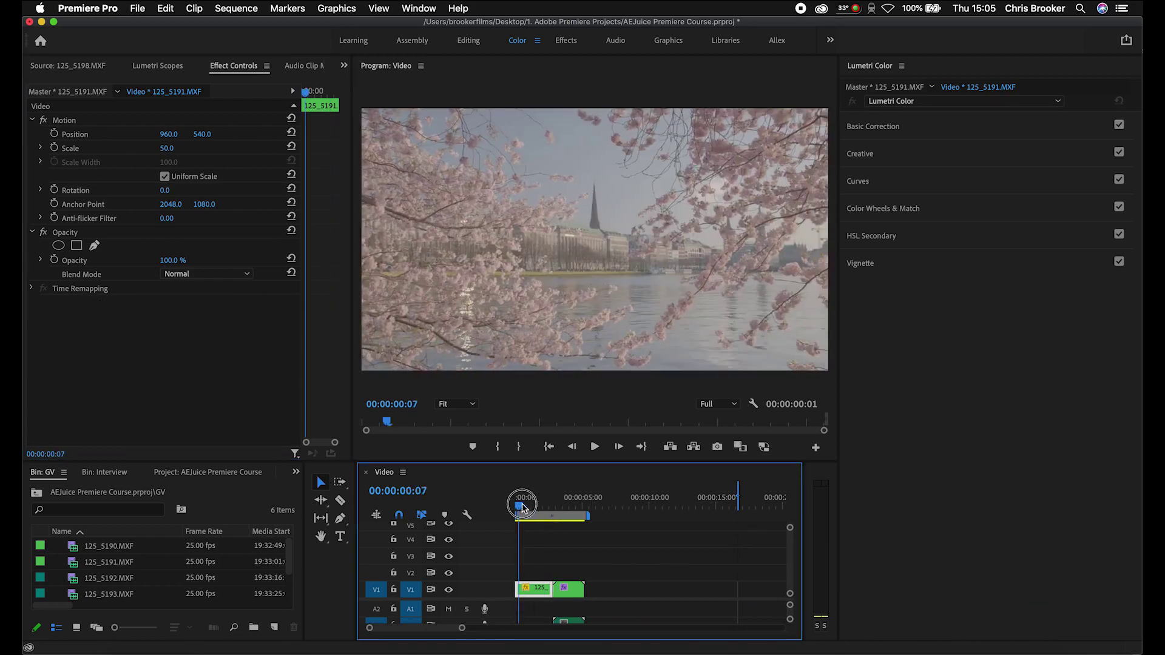
Create an adjustment layer in the GV bin and place it on V2, trimmed to cover both clips
left_click(296, 471)
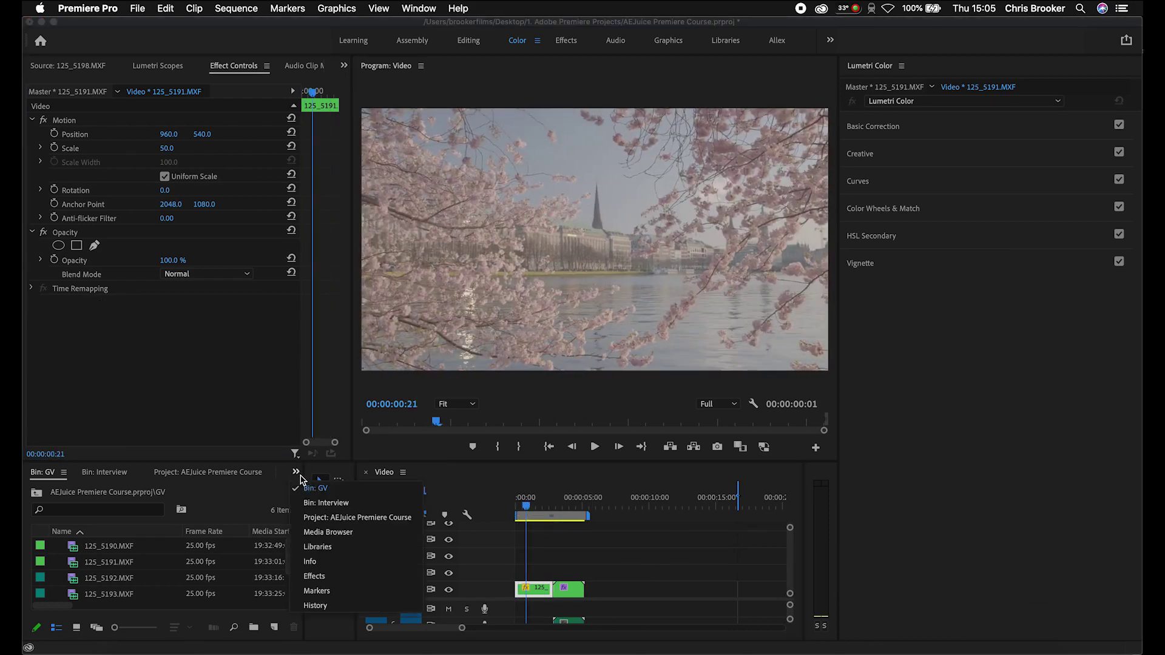
left_click_drag(304, 475, 333, 474)
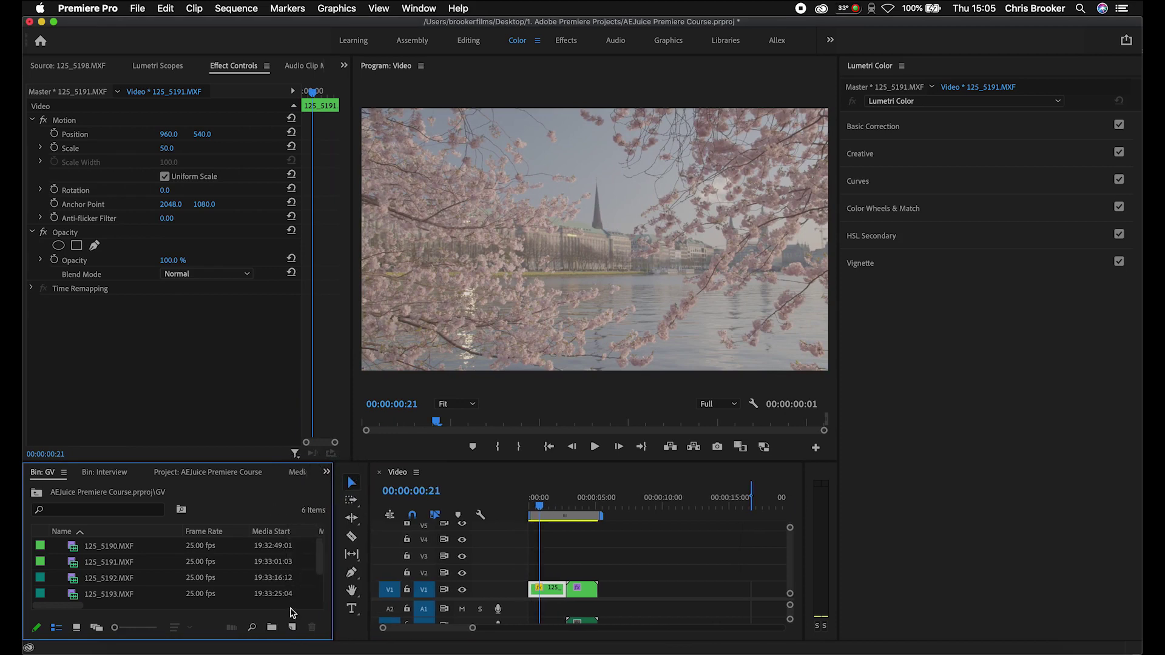
left_click(292, 629)
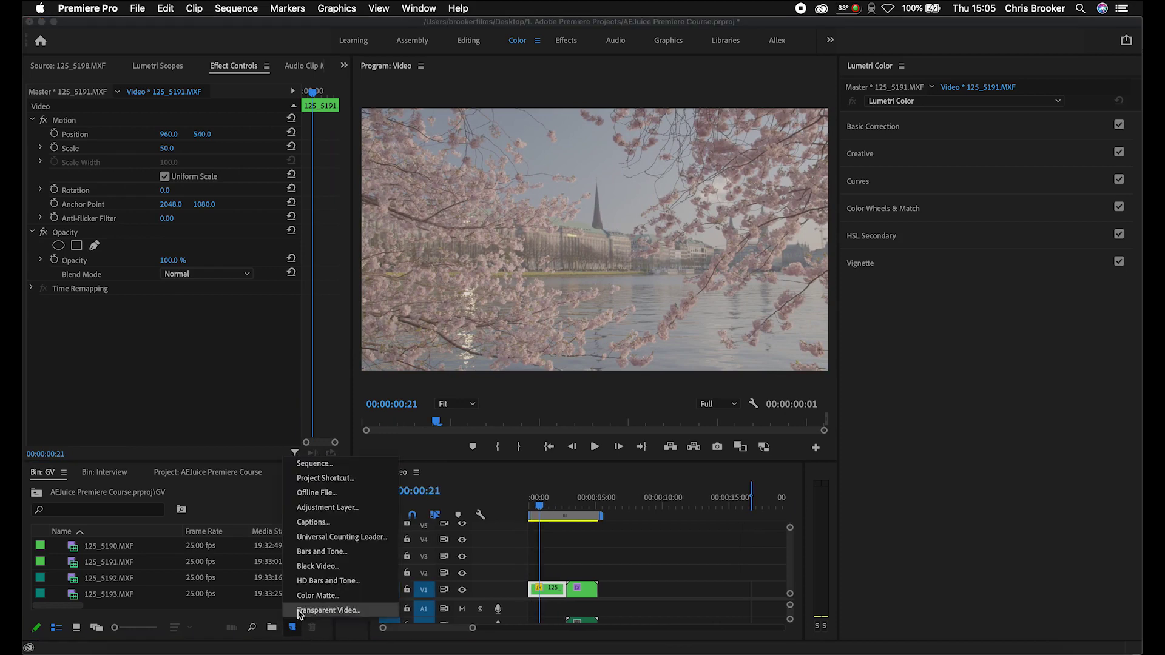
left_click(337, 508)
key("Return")
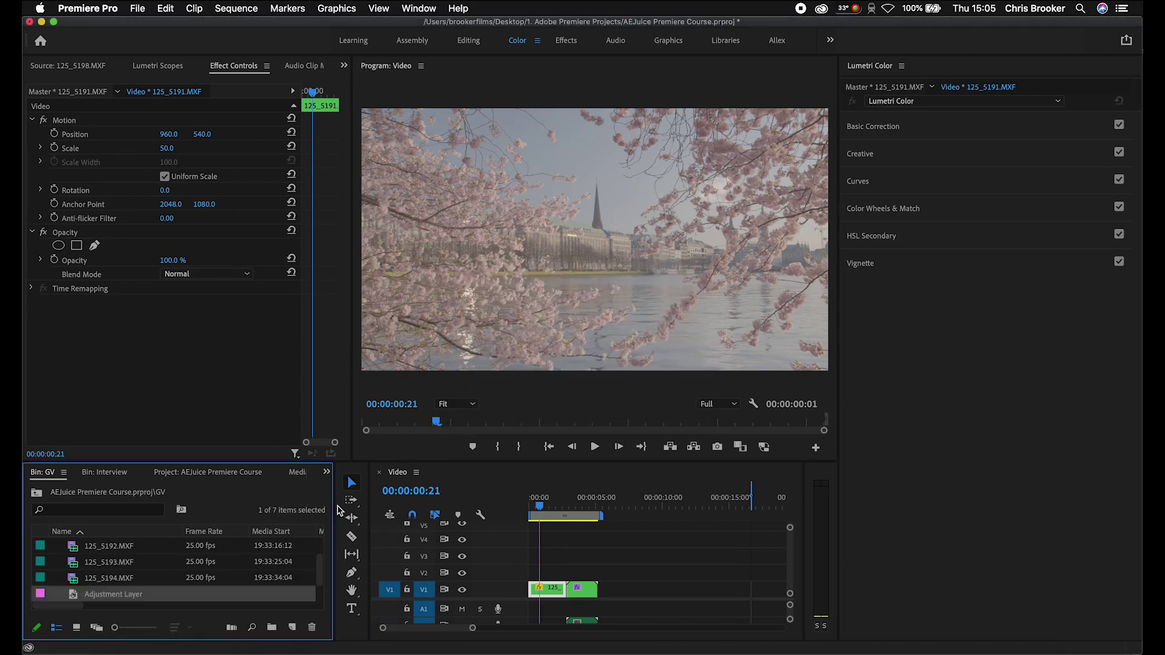
left_click_drag(92, 602, 519, 570)
mouse_move(598, 571)
left_mouse_down()
mouse_move(560, 568)
mouse_move(600, 569)
left_mouse_up()
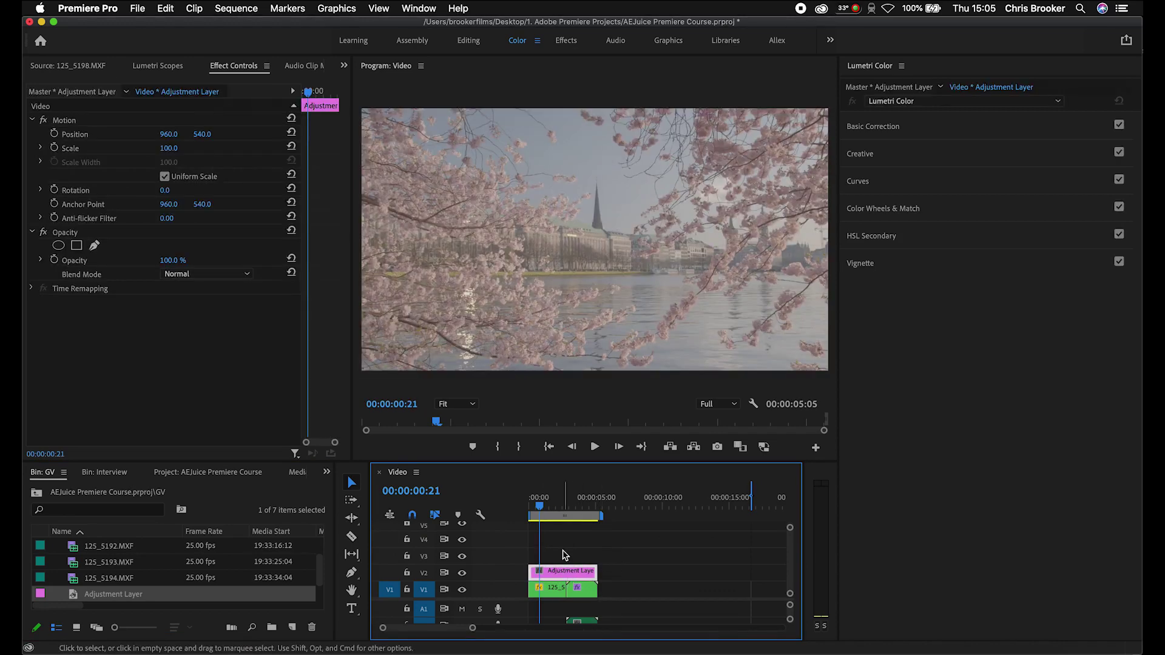
Paste the copied Lumetri Color effect onto the adjustment layer, and move the layer to V3, extended well past the last clip
key("super+v")
left_click(554, 505)
left_click_drag(554, 505, 556, 506)
left_click(556, 569)
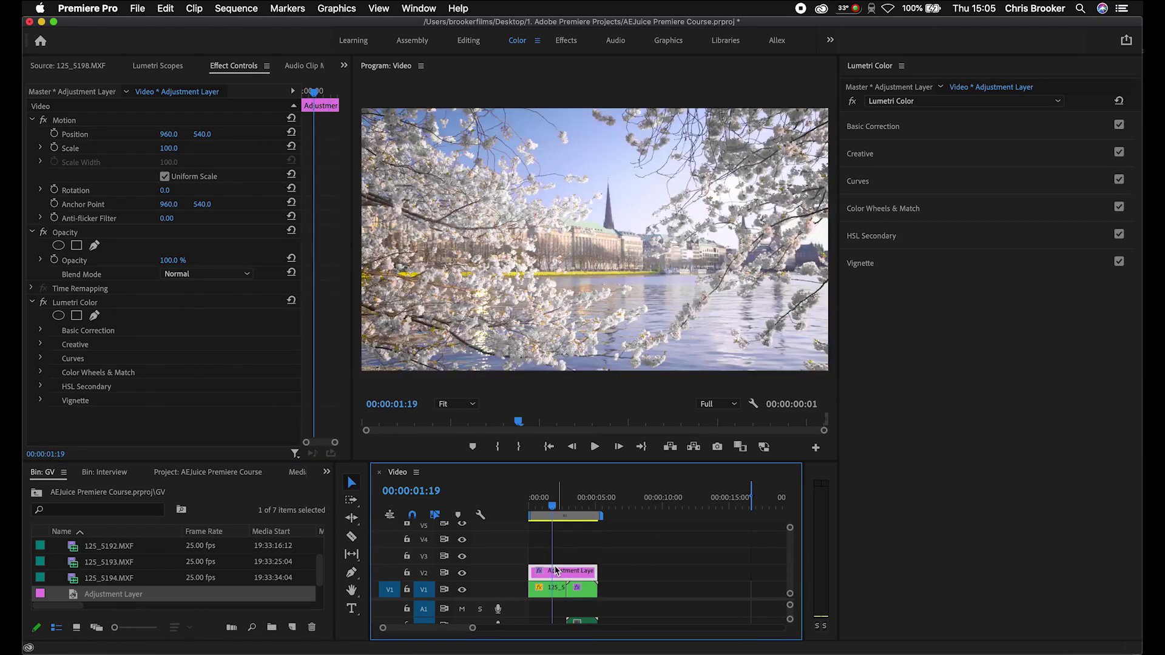
left_click_drag(556, 568, 765, 556)
left_click_drag(577, 508, 644, 508)
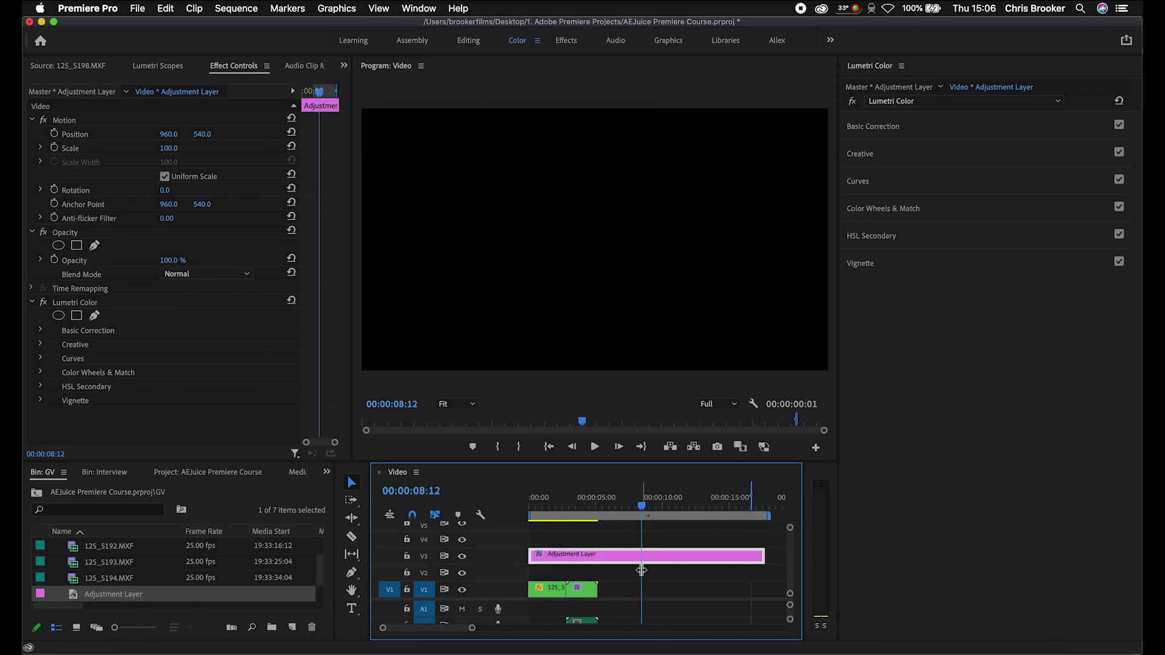
Place 125_5193.MXF on V1 beneath the adjustment layer, set its scale to 50, and check the graded clip at 00:00:11:21
left_click(131, 562)
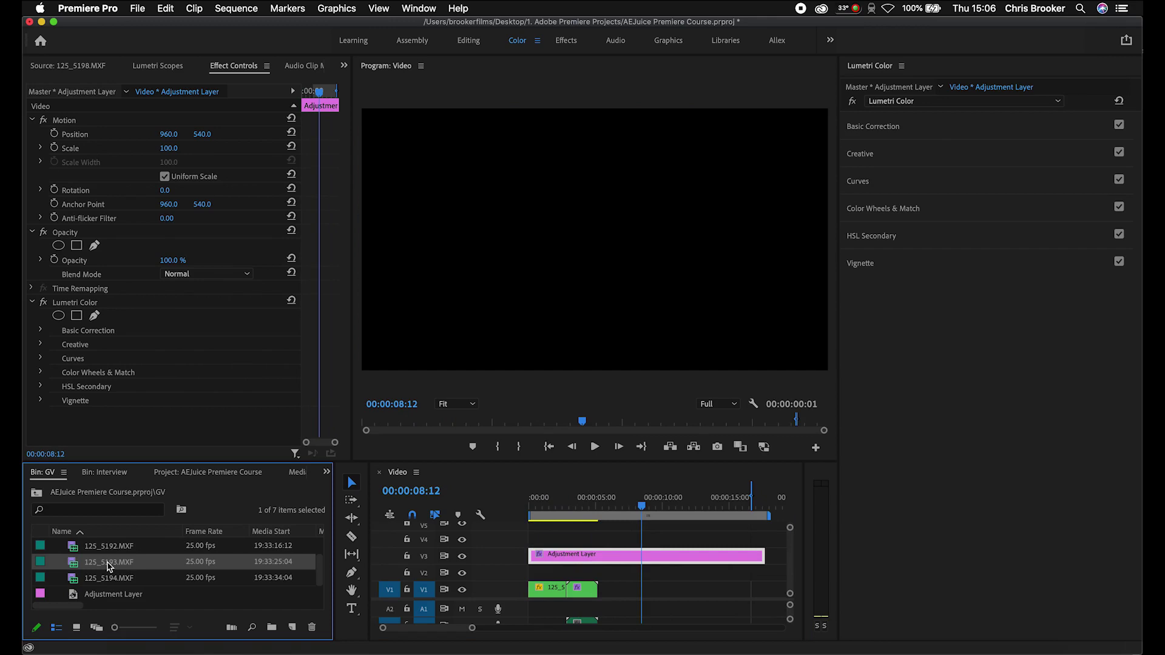
left_click_drag(109, 567, 670, 593)
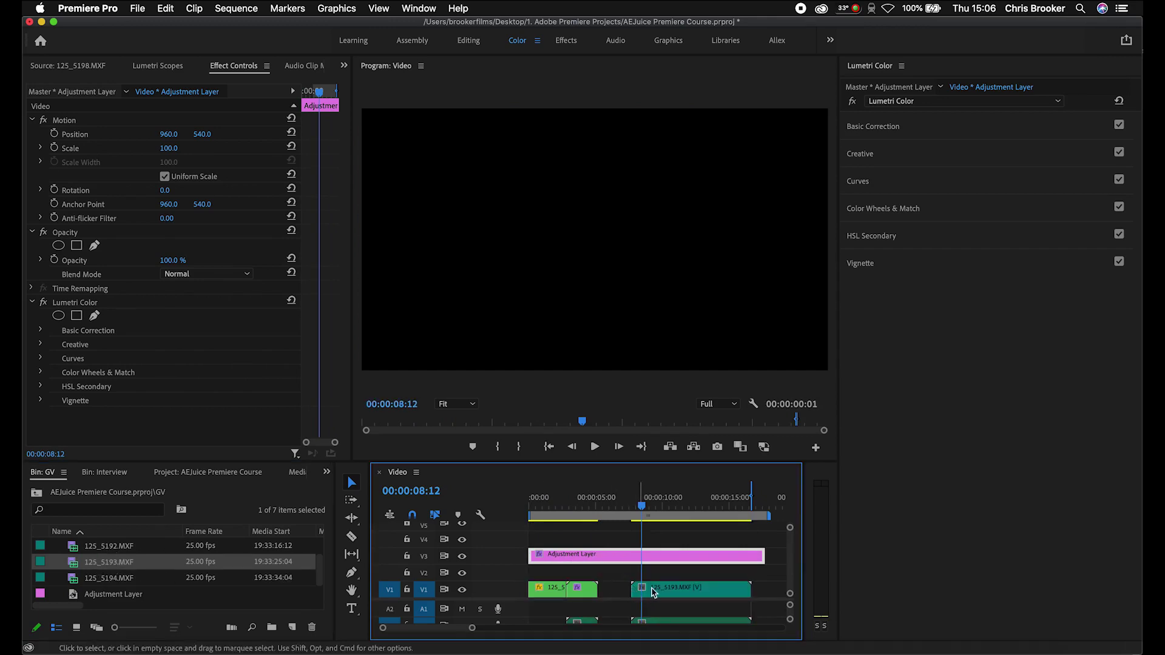
left_click(170, 147)
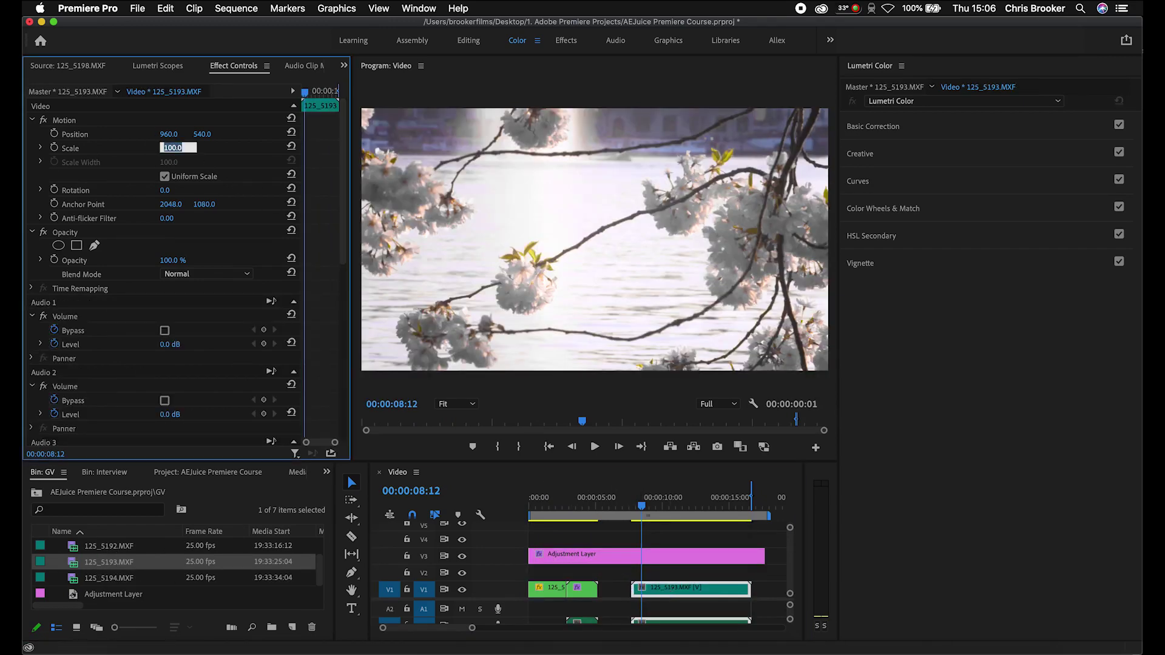
type("50")
key("Return")
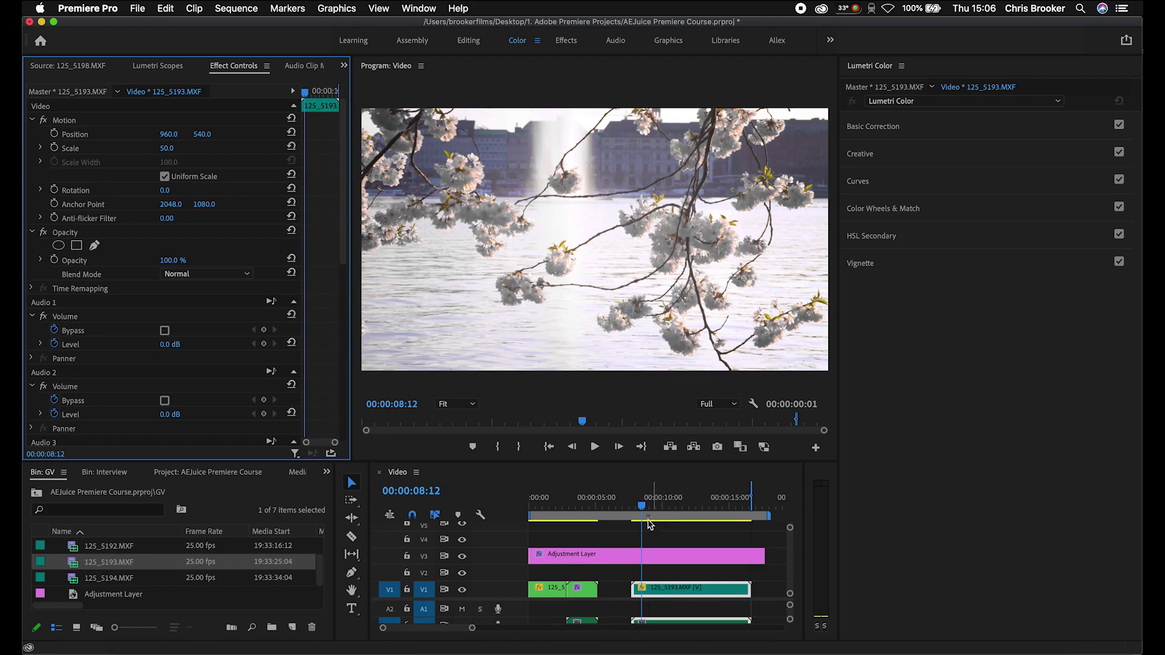
left_click(464, 557)
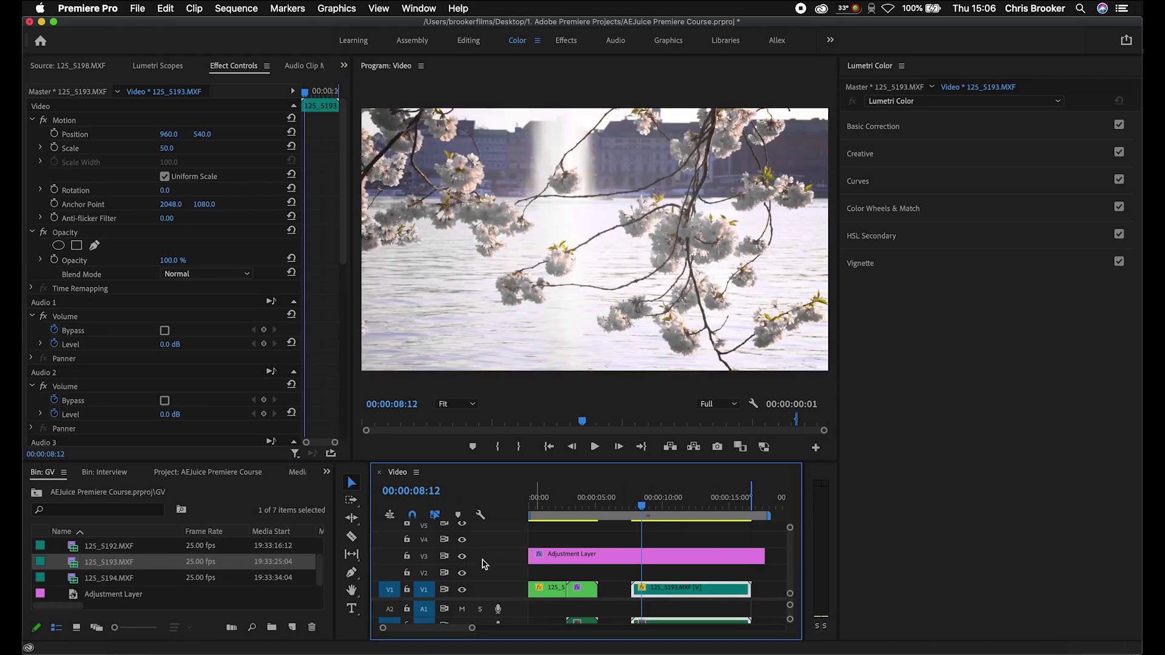
mouse_move(692, 501)
left_mouse_down()
mouse_move(705, 502)
mouse_move(662, 496)
mouse_move(687, 498)
left_mouse_up()
Try opacities of 68% and 58% on the adjustment layer, comparing each with the full-strength grade by undoing and redoing
left_click(631, 557)
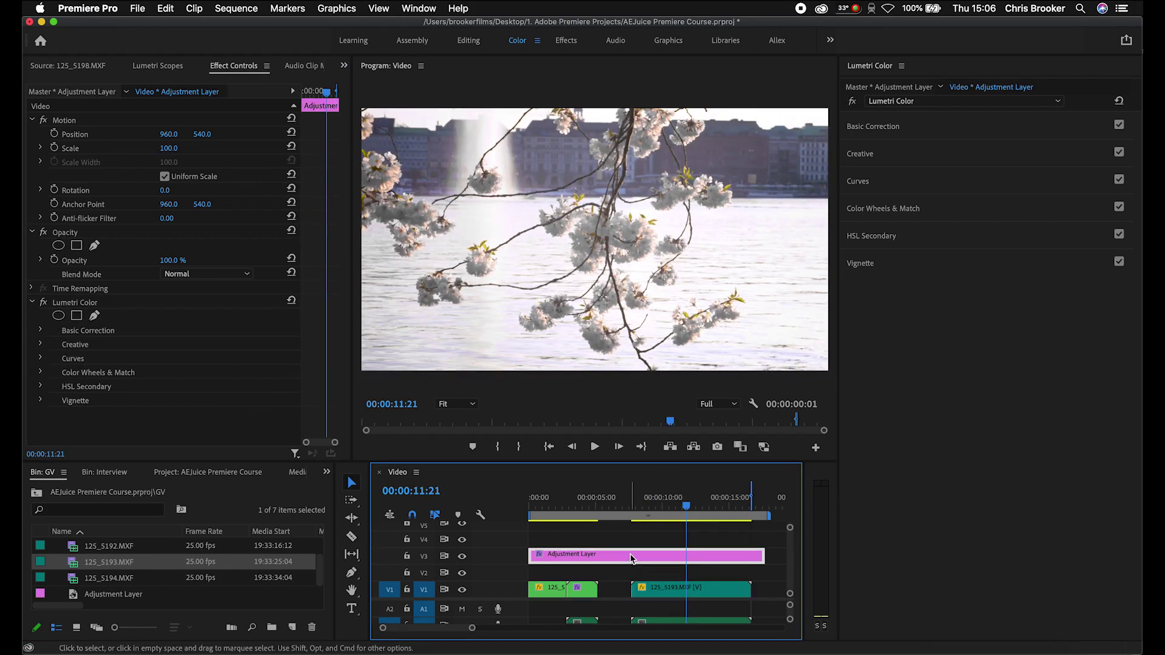
left_click(169, 261)
type("68")
key("Return")
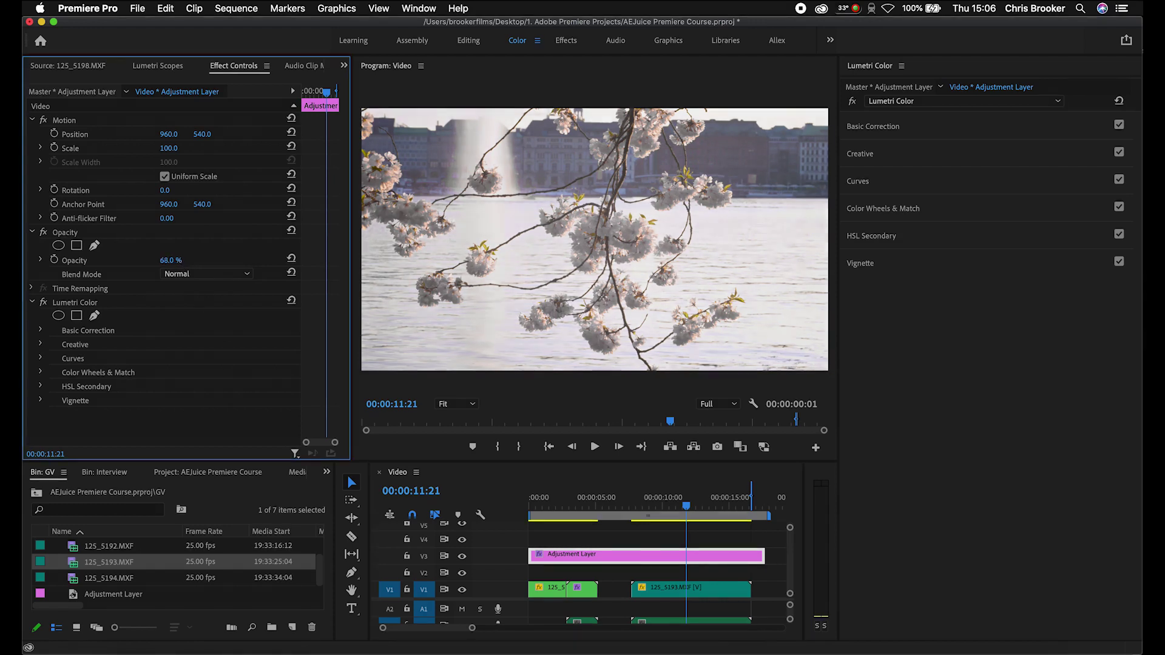
key("super+z")
key("super+shift+z")
key("super+z")
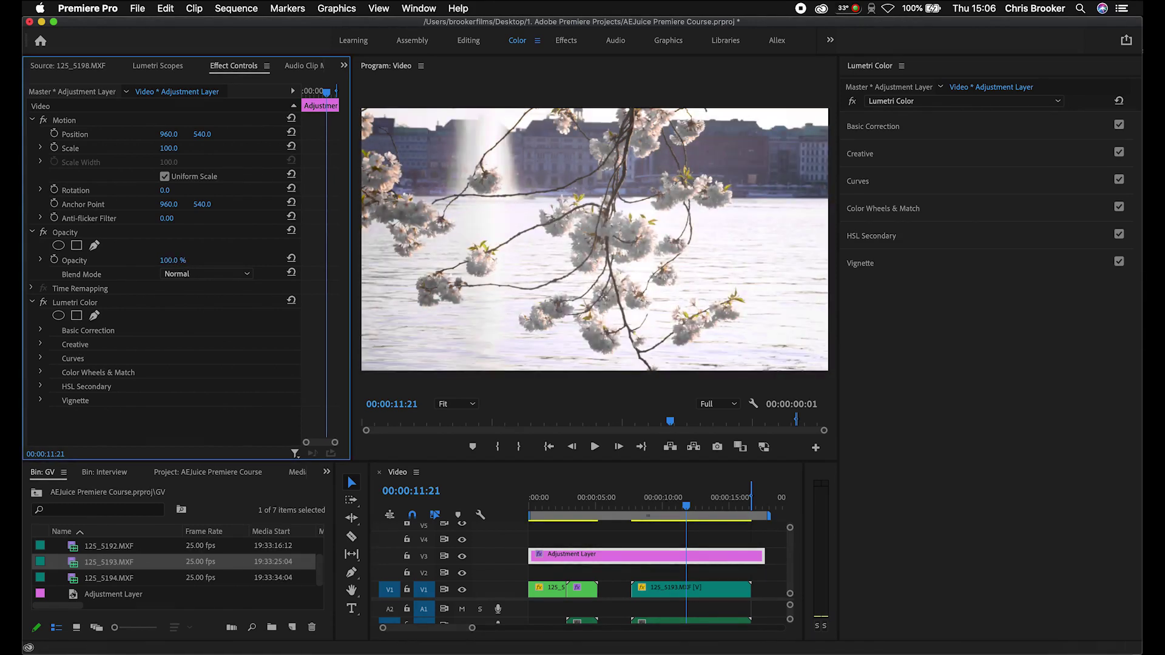
key("super+shift+z")
key("super+z")
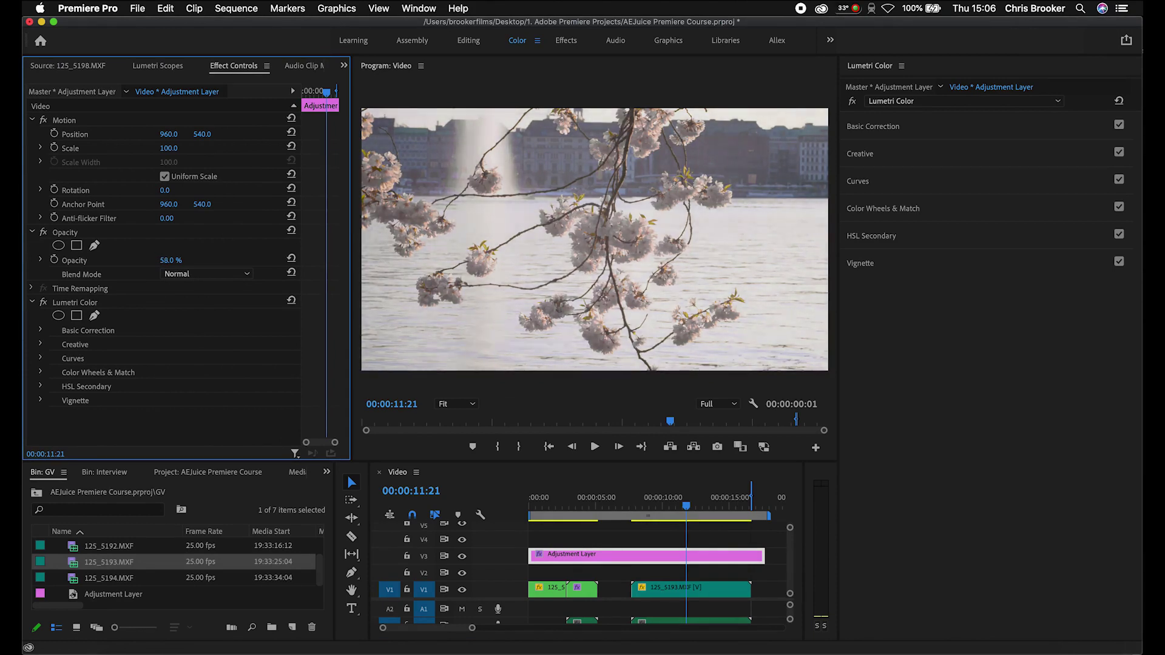
key("super+z")
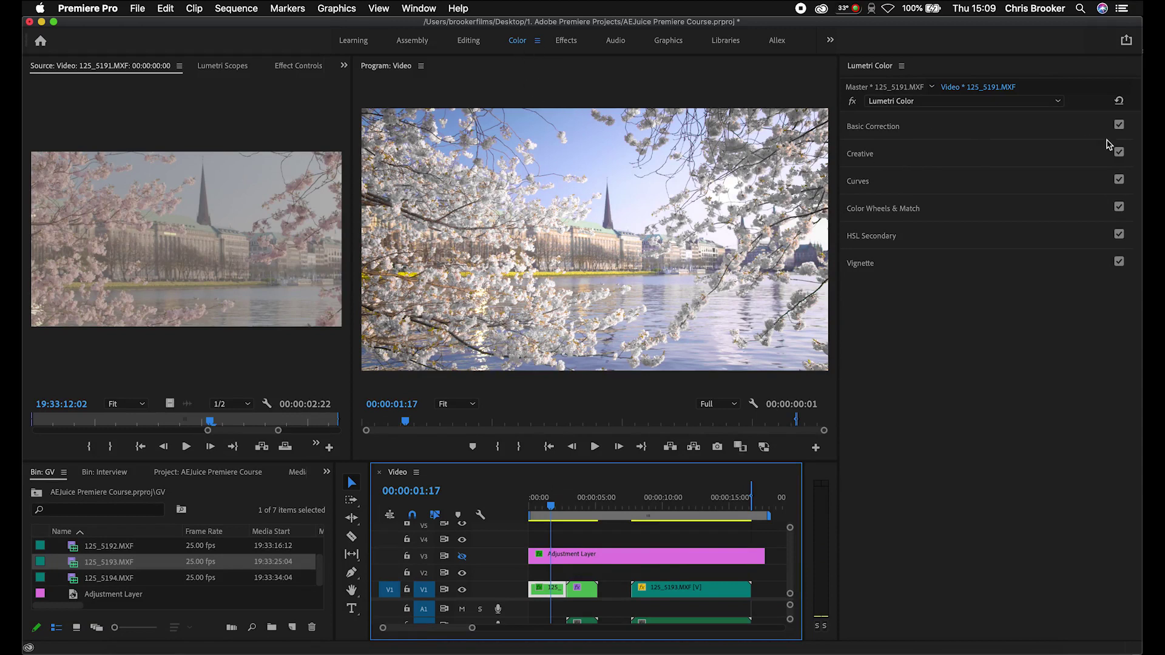
Export the Lumetri grade of clip 125_5191.MXF as Grade.cube to the BrookerFilms M1 drive, and save the project
right_click(869, 67)
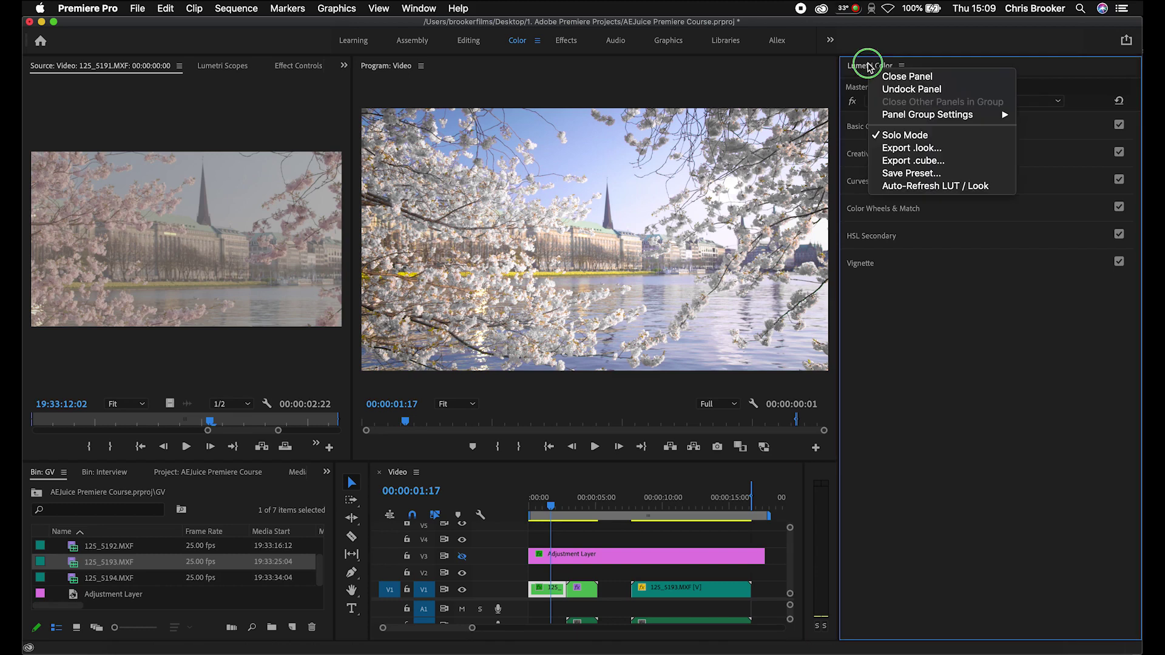
left_click(944, 162)
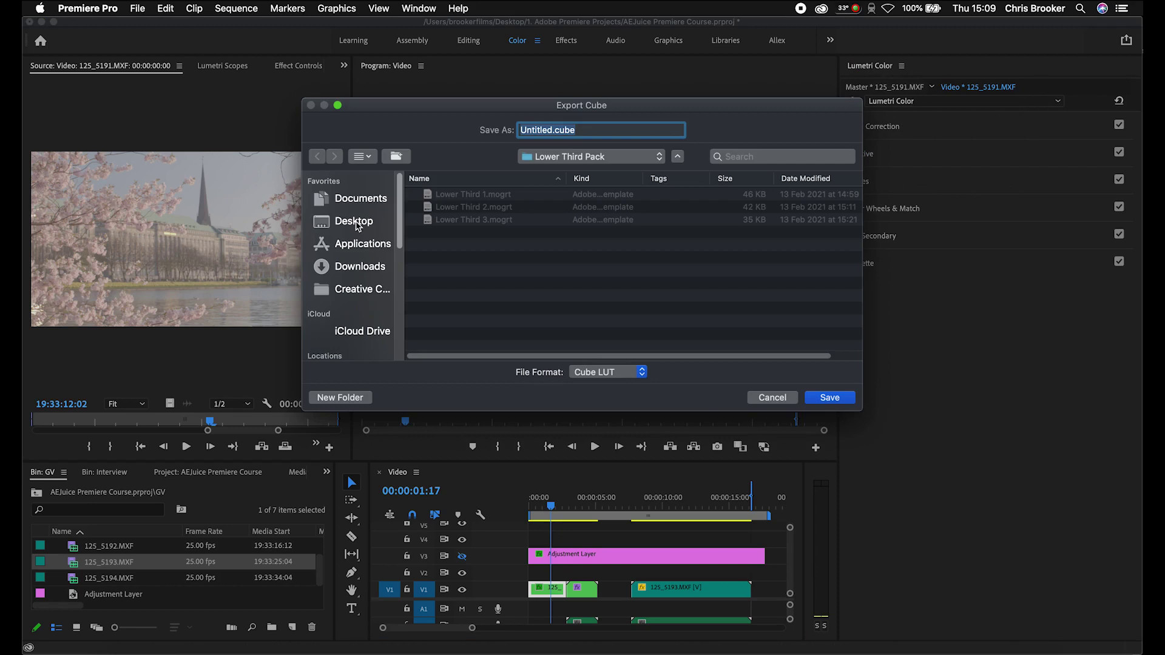
left_click(532, 130)
key("BackSpace")
key("BackSpace")
key("BackSpace")
type("de")
scroll(352, 304, "down", 5)
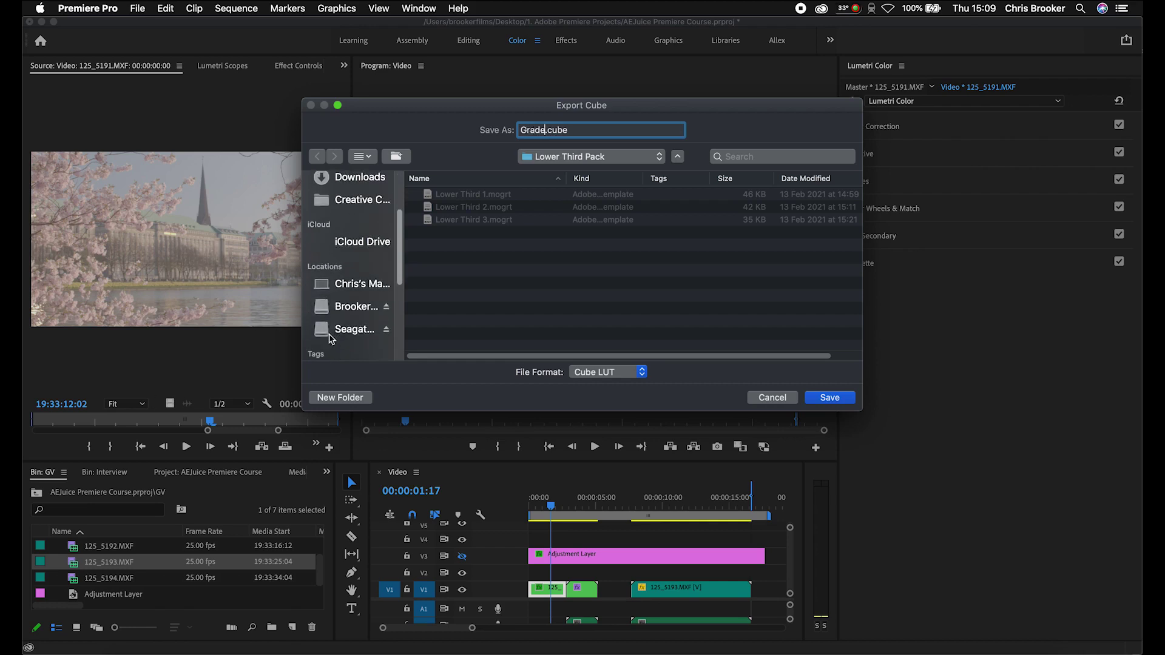
left_click(356, 299)
key("Return")
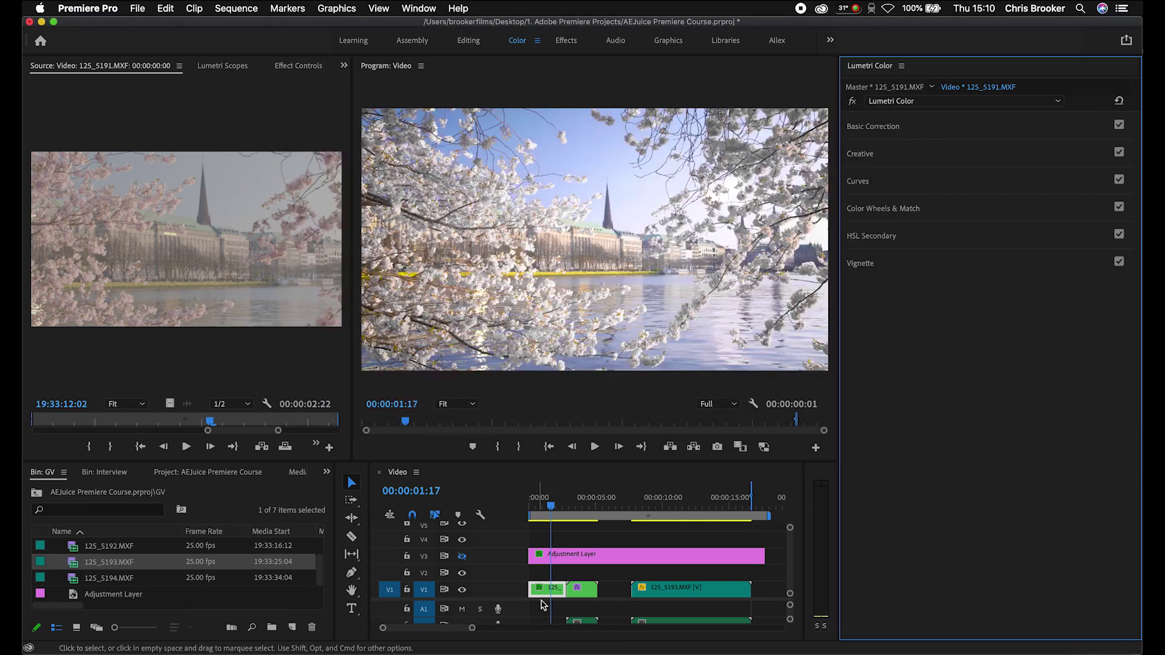
key("super+s")
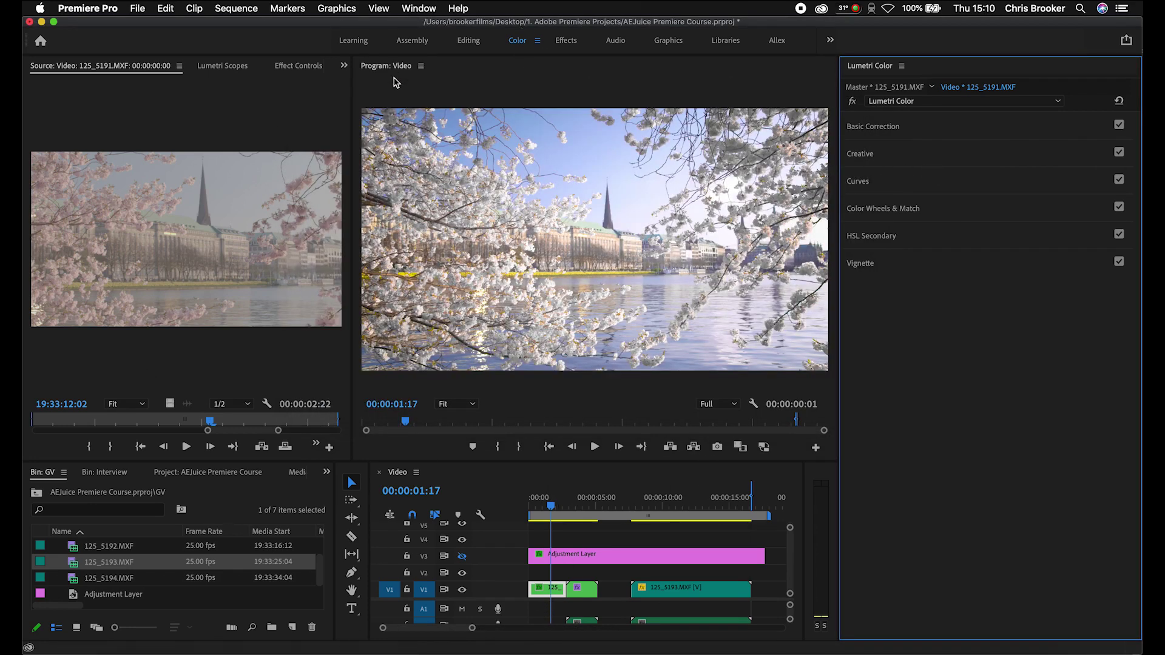
Remove the Lumetri Color effect from clip 125_5191.MXF and delete the adjustment layer from the timeline
left_click(296, 66)
left_click(89, 303)
key("Delete")
left_click(569, 563)
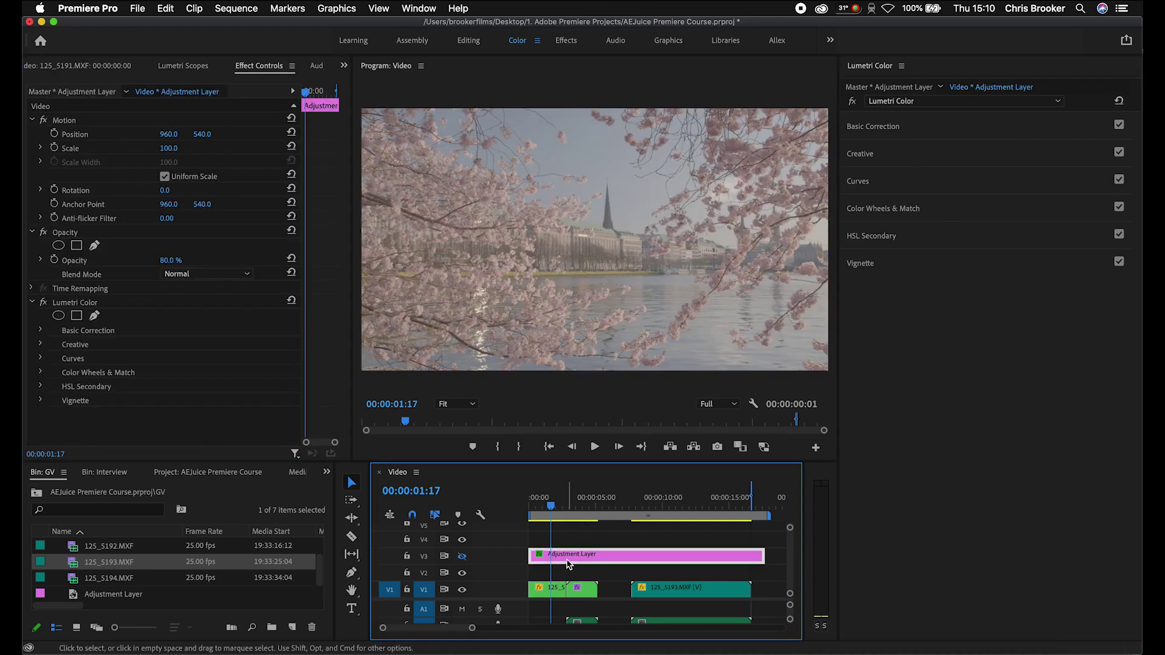
key("Delete")
Load Grade.cube from the BrookerFilms M1 drive as the Basic Correction input LUT of clip 125_5191.MXF
left_click(556, 589)
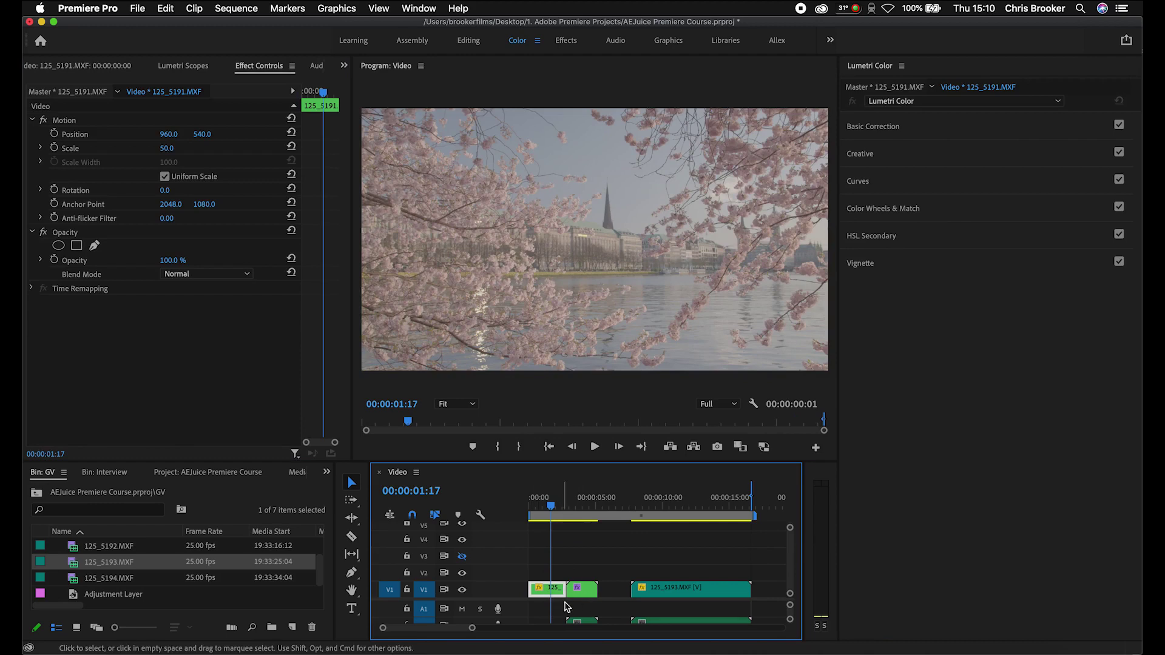
left_click_drag(560, 502, 547, 501)
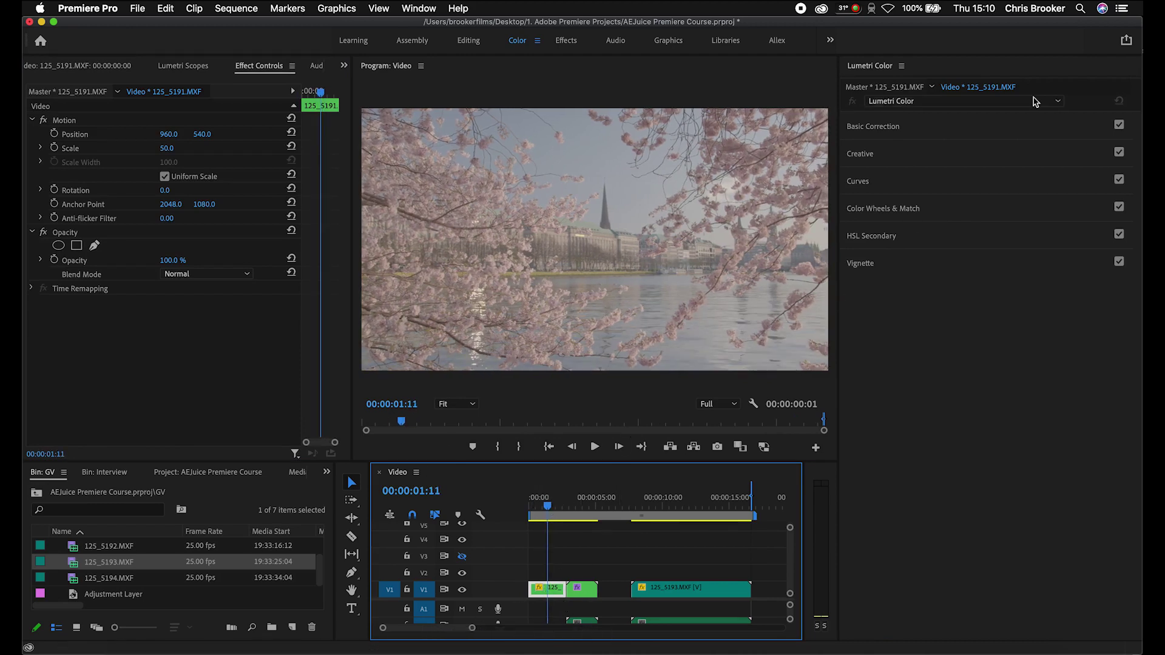
left_click(921, 131)
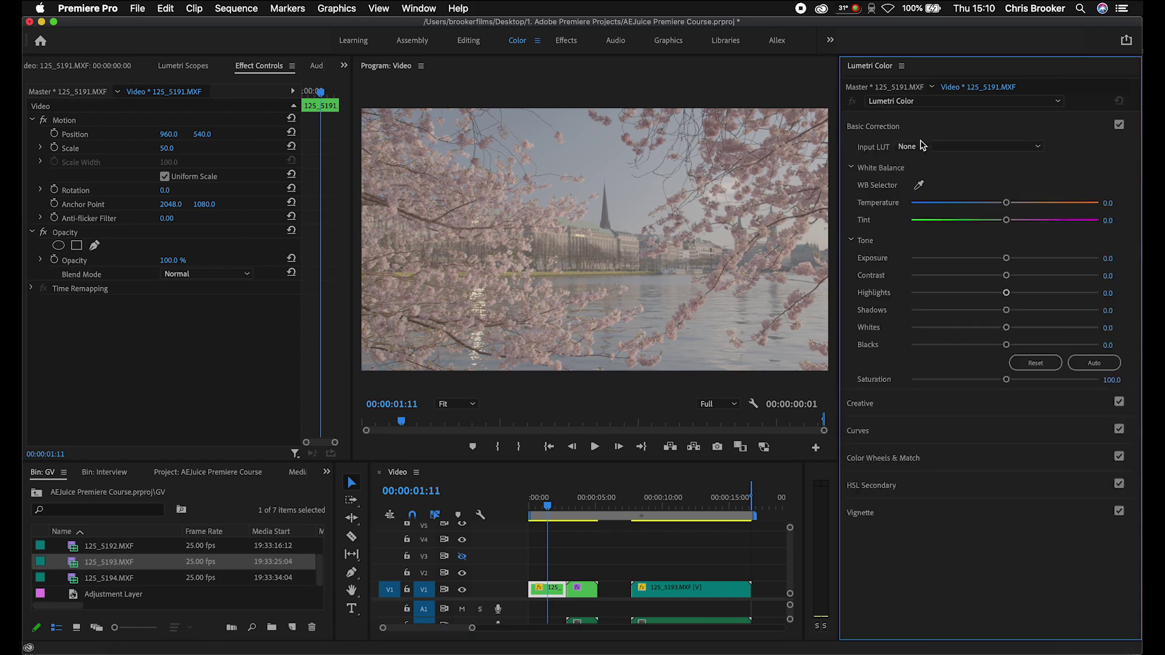
left_click(926, 147)
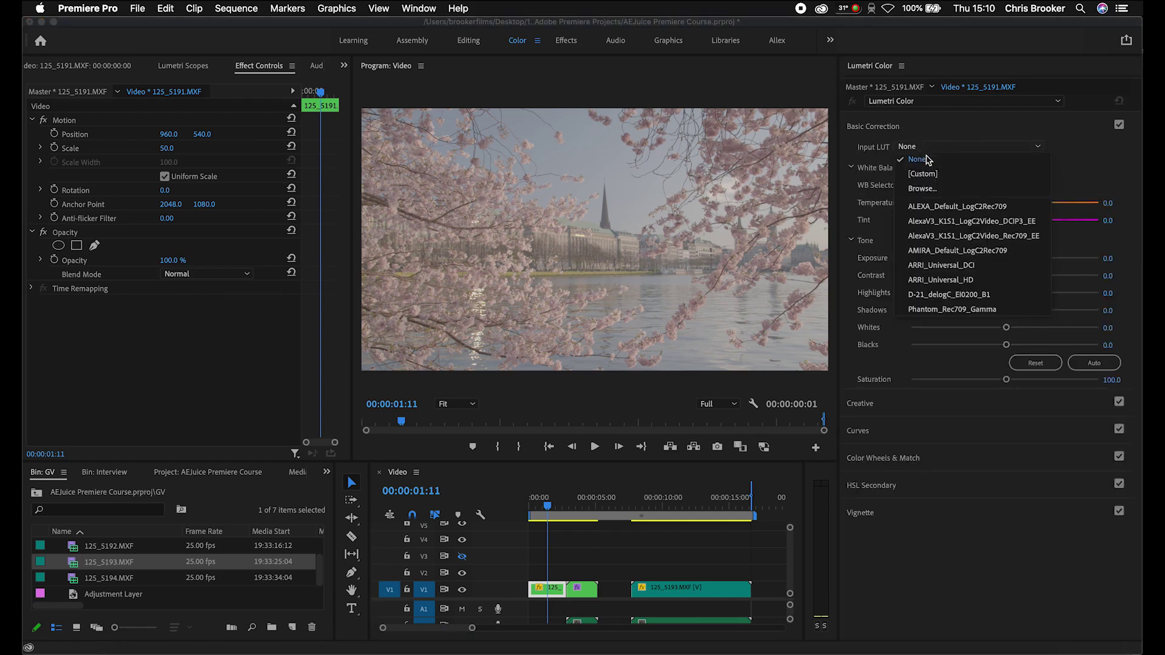
left_click(925, 190)
left_click(362, 135)
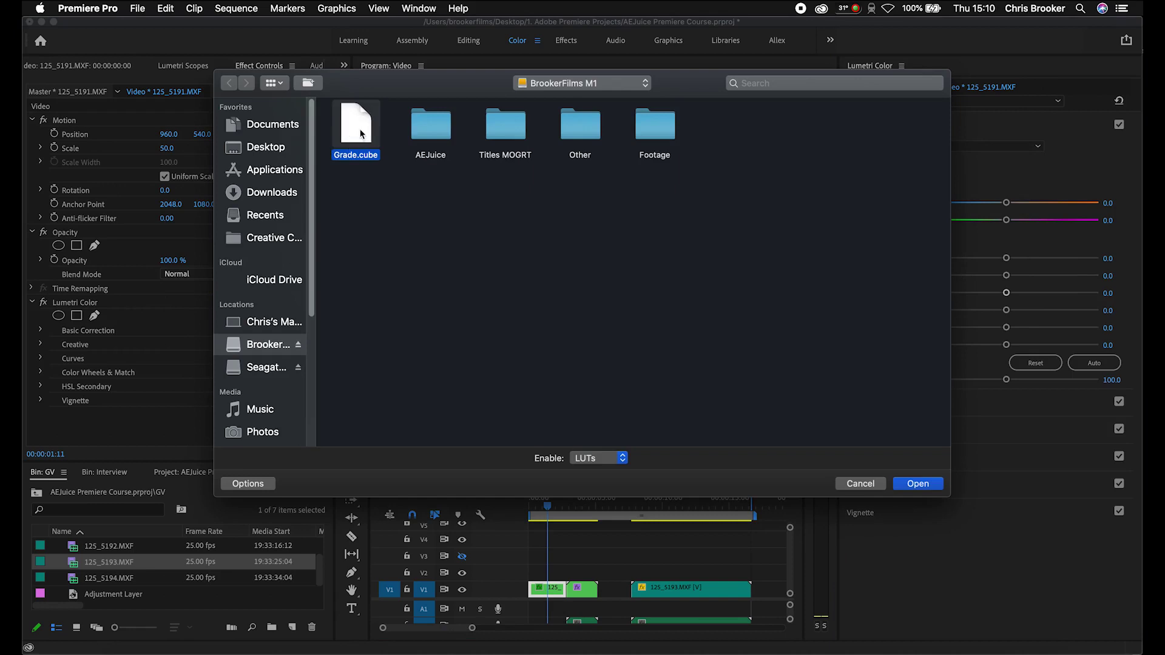
double_click(361, 134)
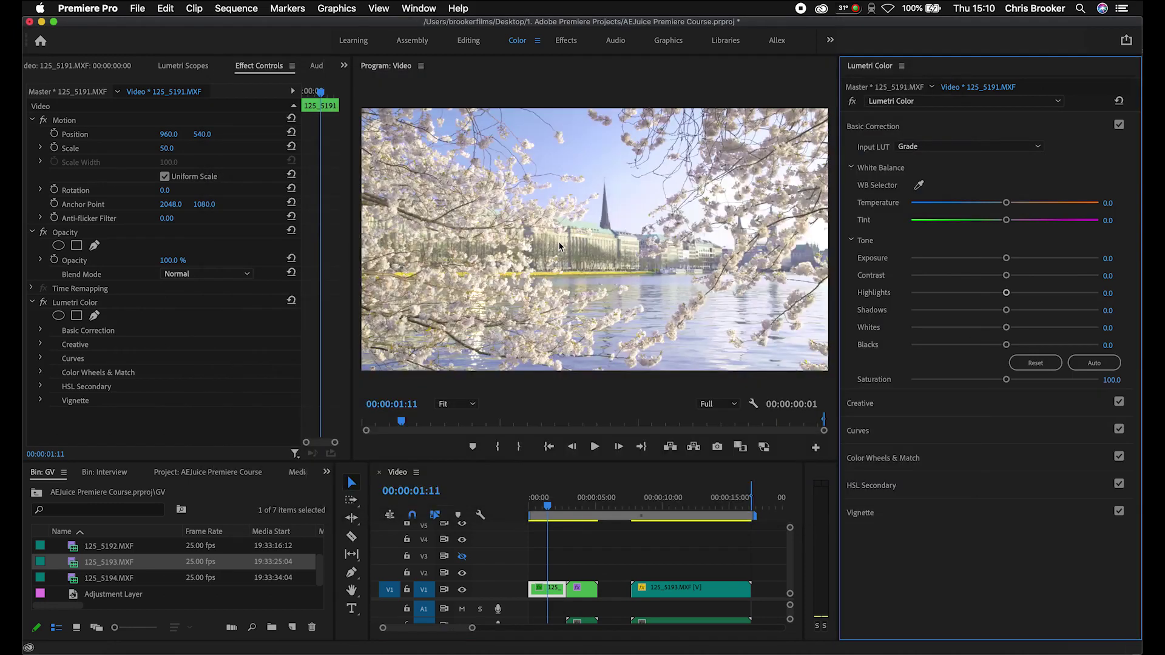